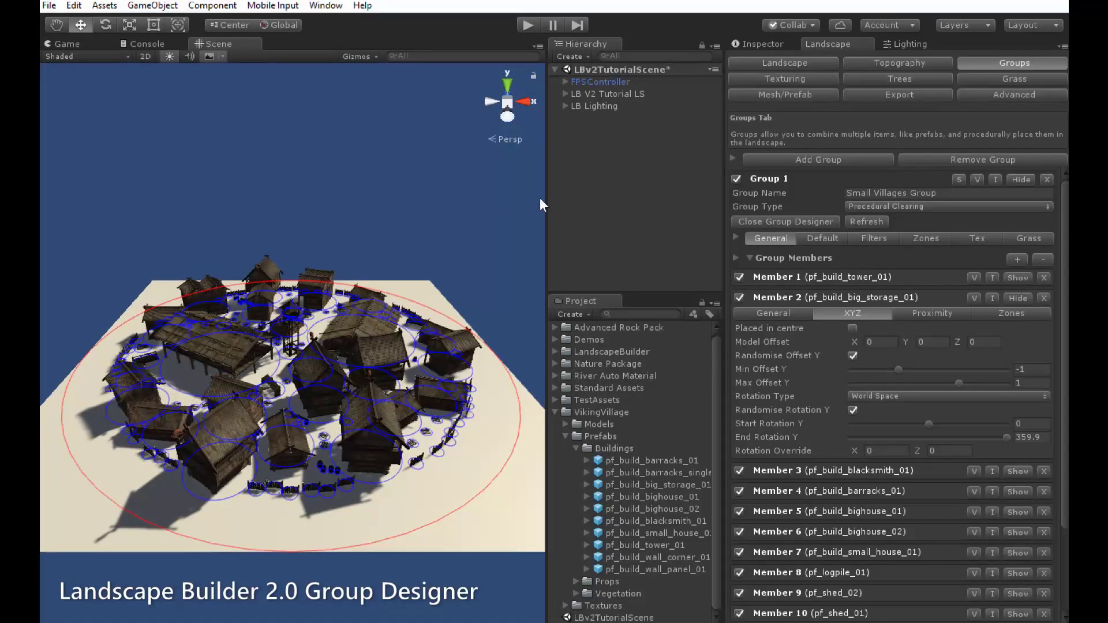
Regenerate the Small Villages Group layout twice in the group designer and close the designer.
click(864, 223)
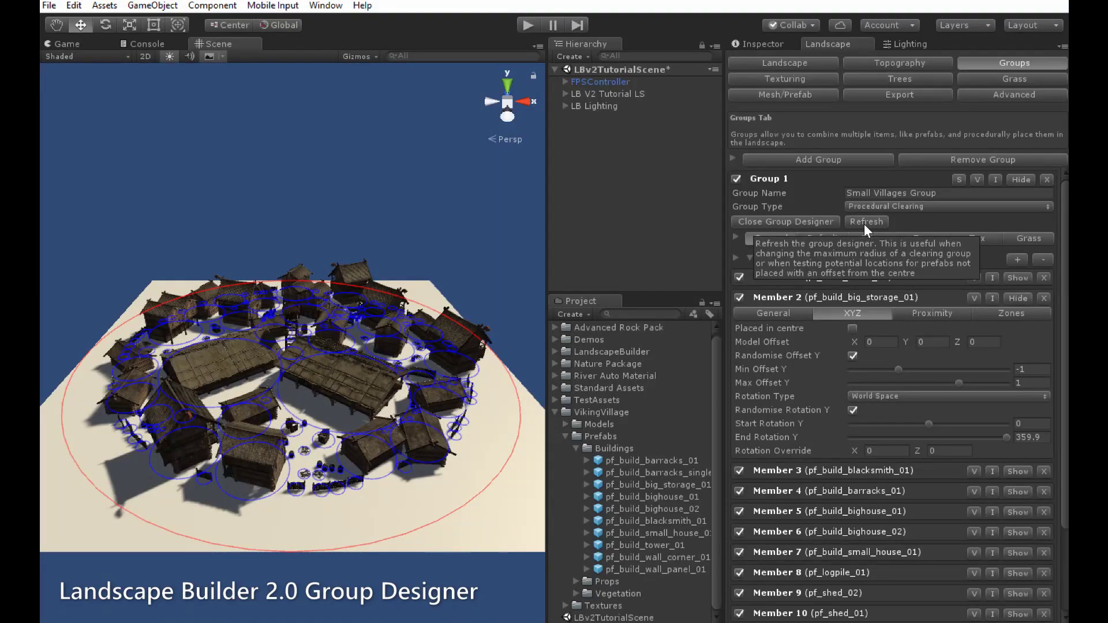
click(864, 223)
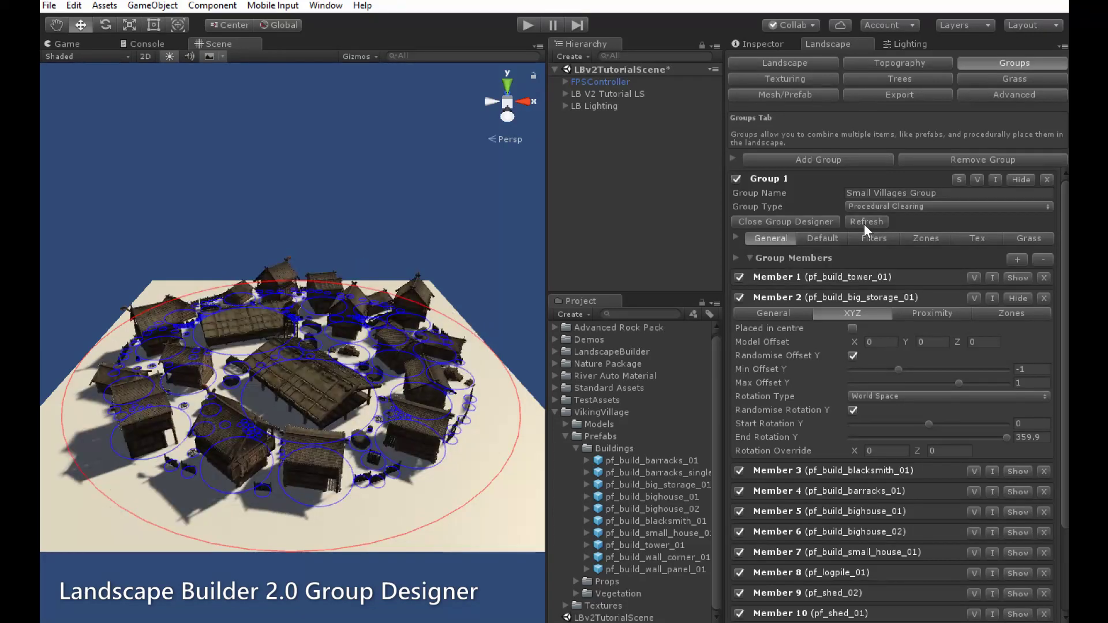
click(771, 224)
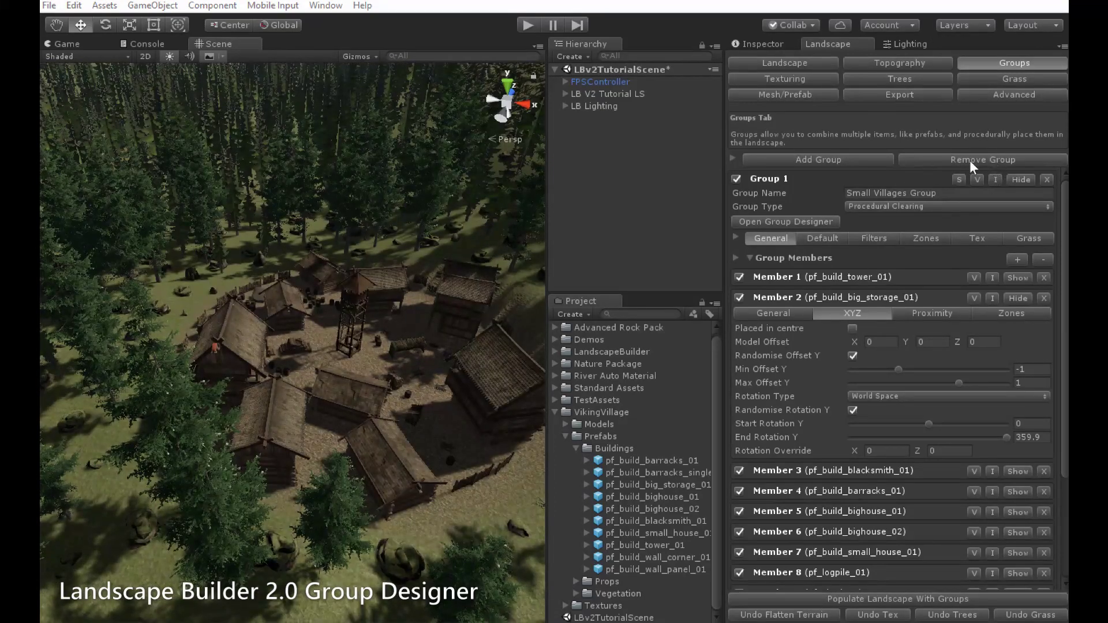
Add a new group named Test Village and set its group type to Manual Clearing.
click(1023, 179)
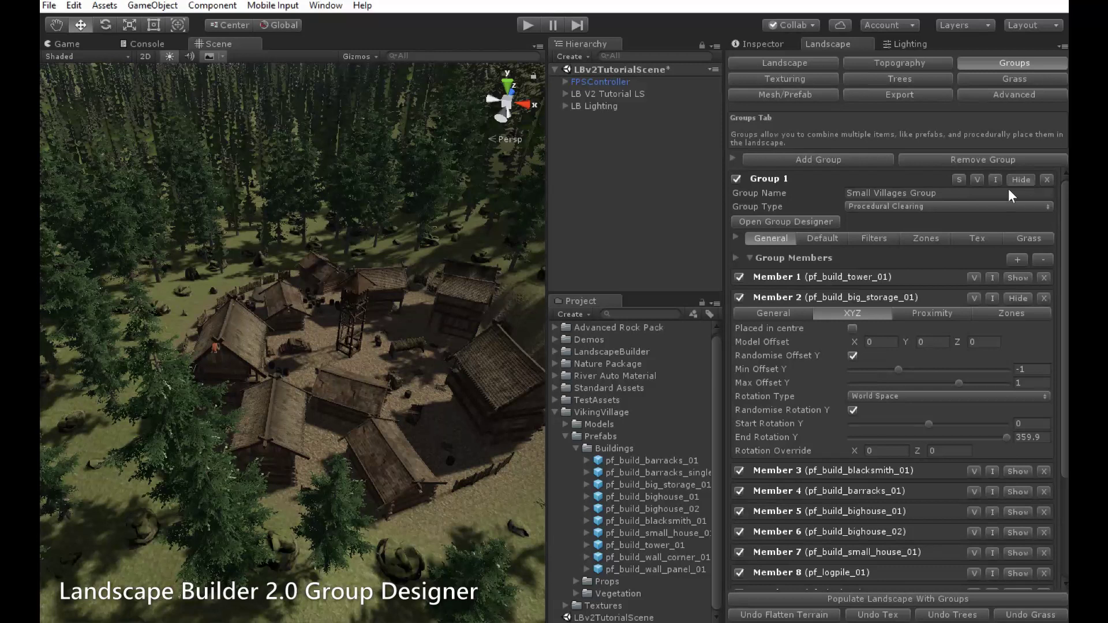
click(805, 161)
key(Tab)
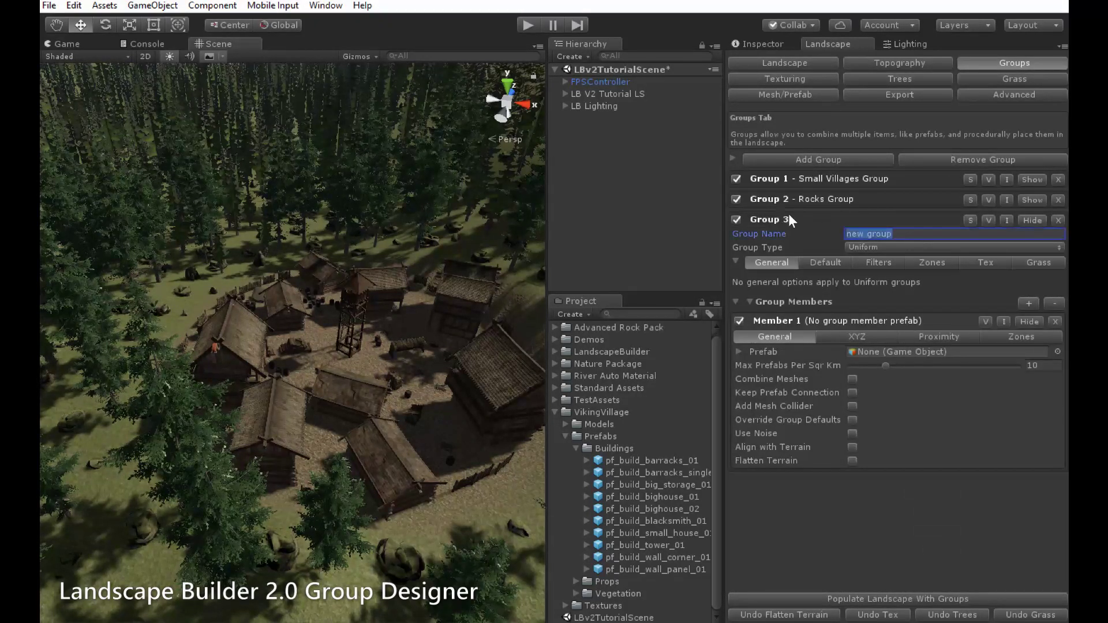
text(Test Village)
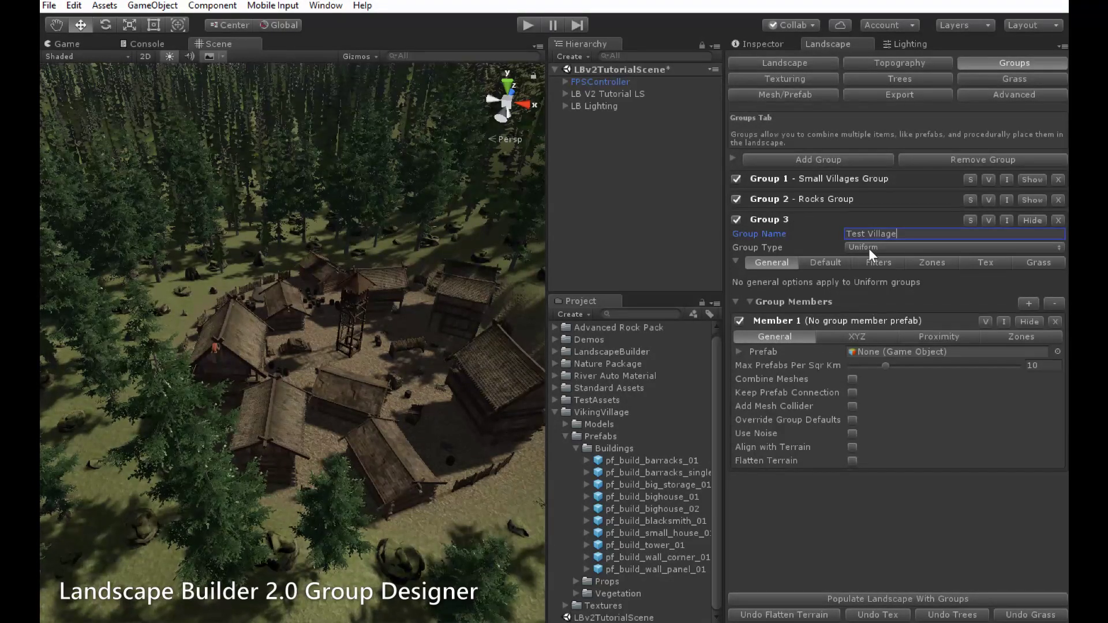
click(868, 249)
click(878, 285)
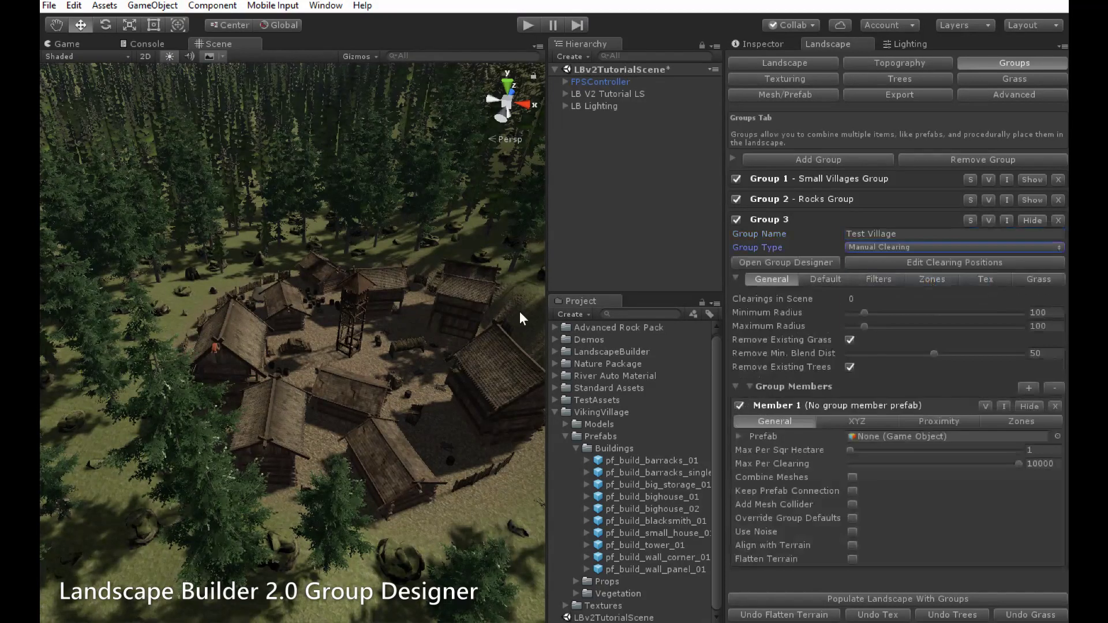
Start editing the Test Village clearing positions and add one clearing in the forest away from the existing village.
alt+drag(269, 320, 173, 303)
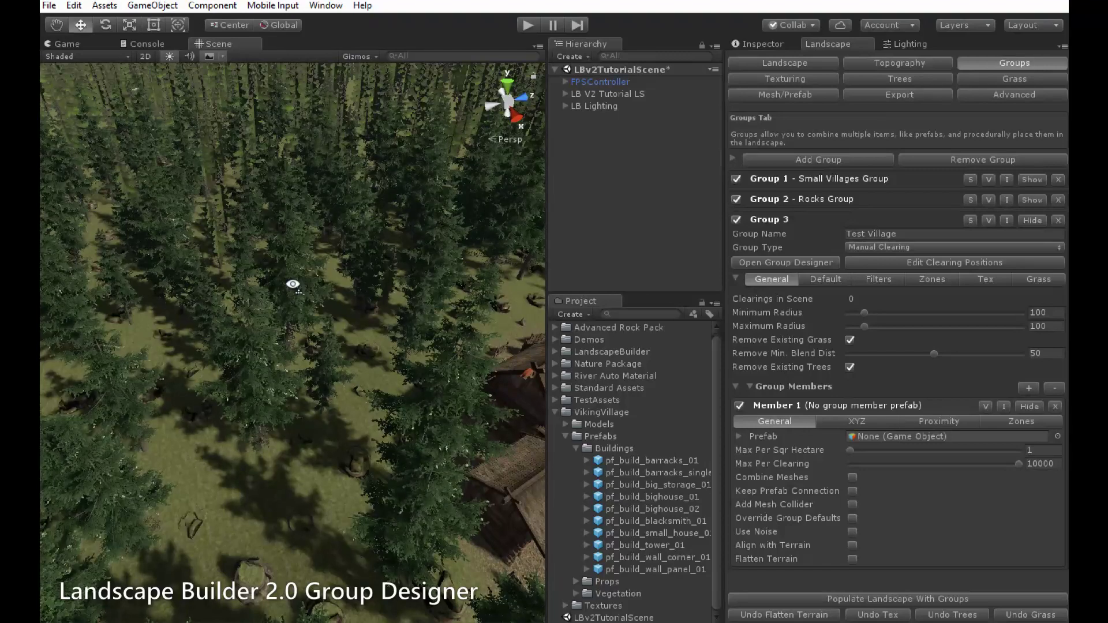
alt+drag(250, 259, 281, 332)
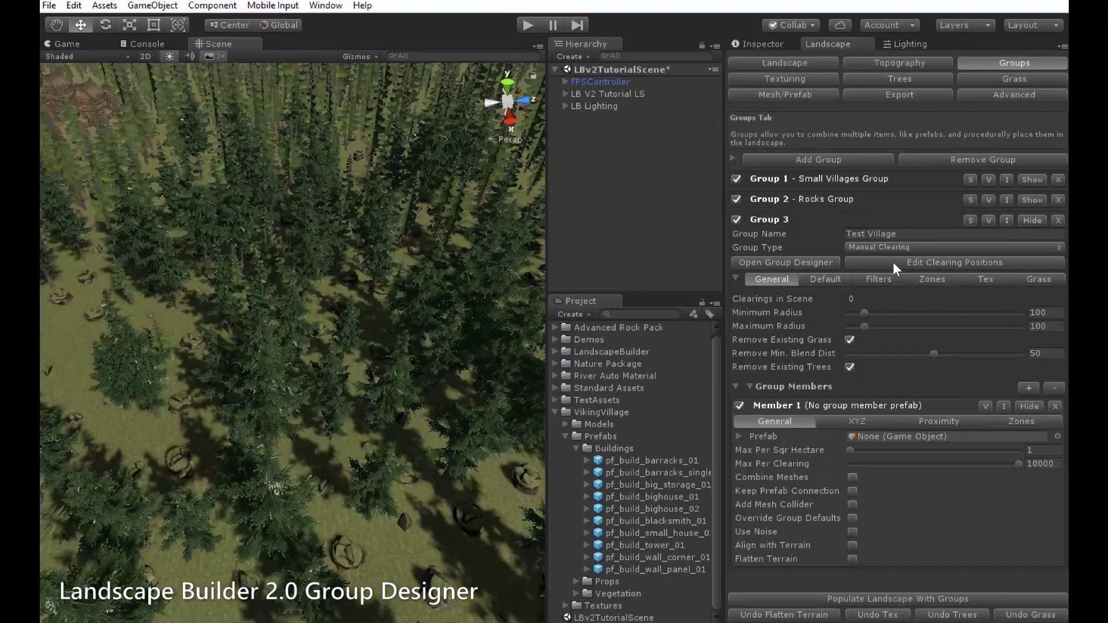
click(892, 262)
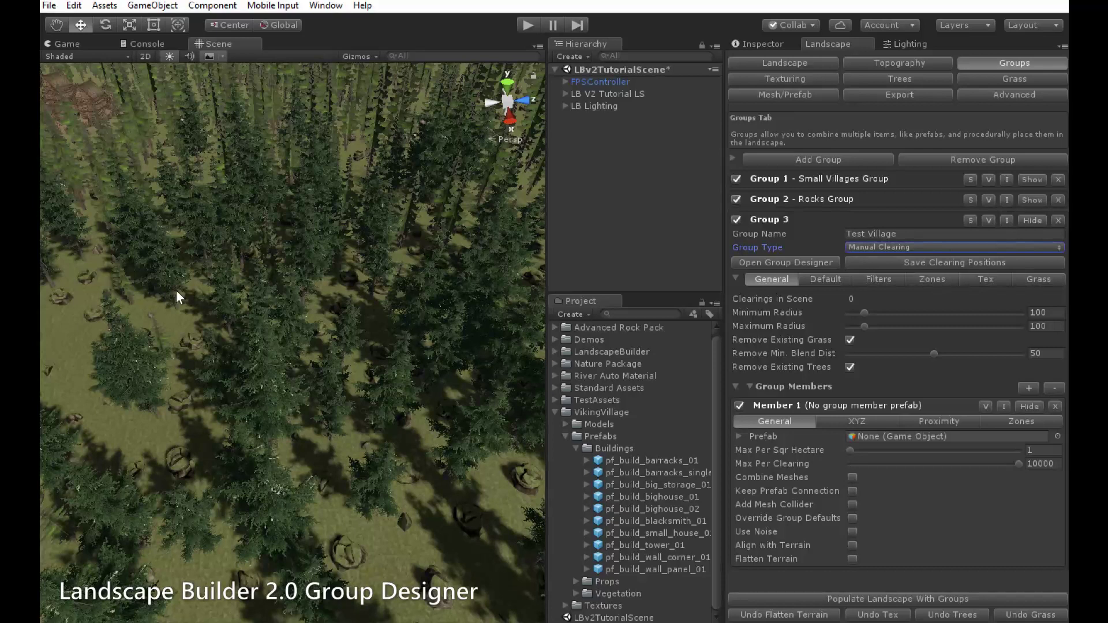
right_click(87, 351)
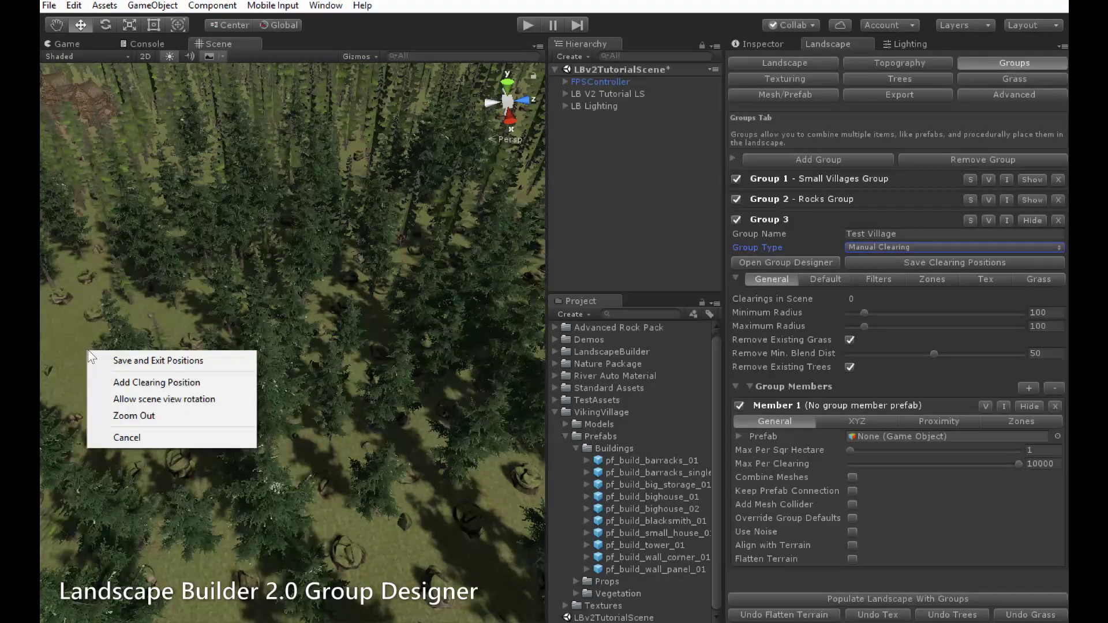
click(147, 384)
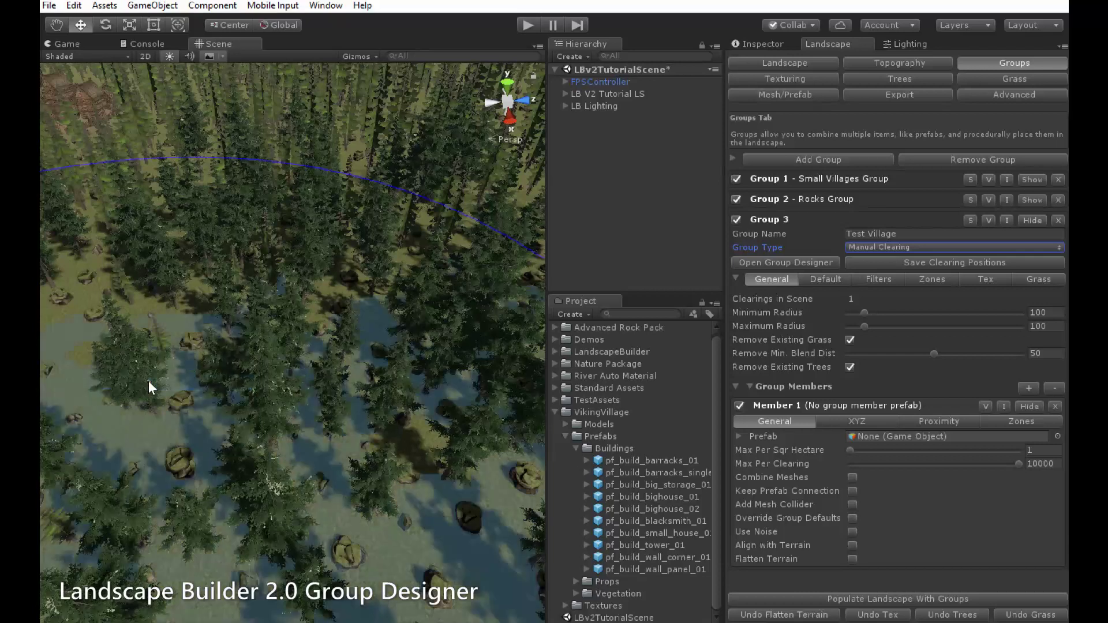
Set both the minimum and maximum clearing radius of the Test Village group to 50.
click(1054, 316)
text(50)
key(Tab)
text(50)
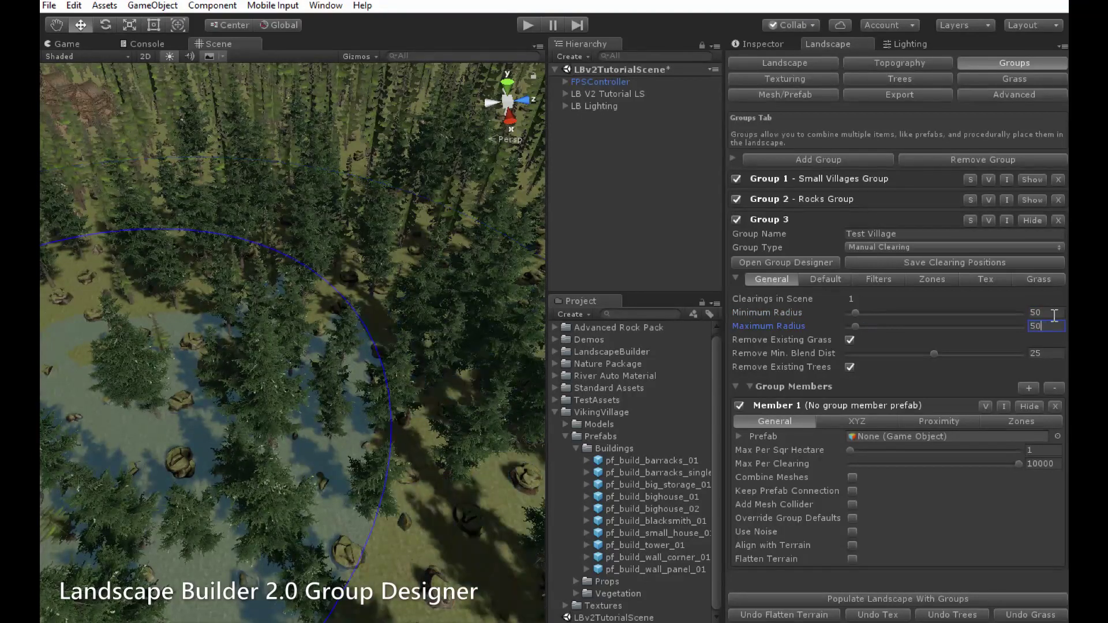
Select the new clearing and move it farther back into the forest, keeping the Move tool active after trying the Scale tool.
right_click(140, 434)
click(184, 444)
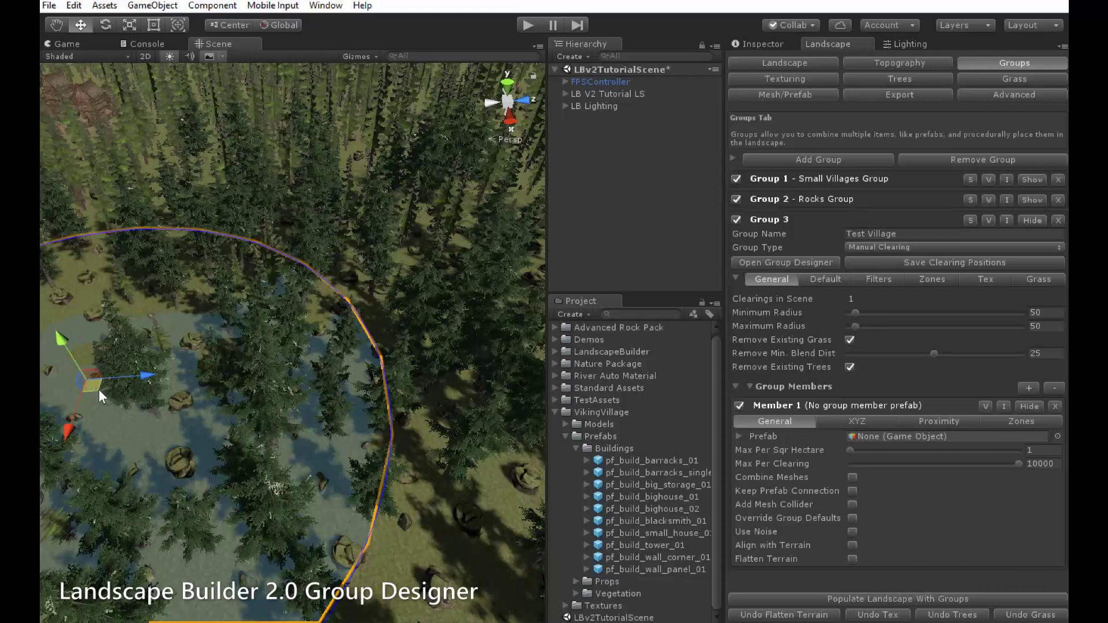
drag(98, 390, 198, 316)
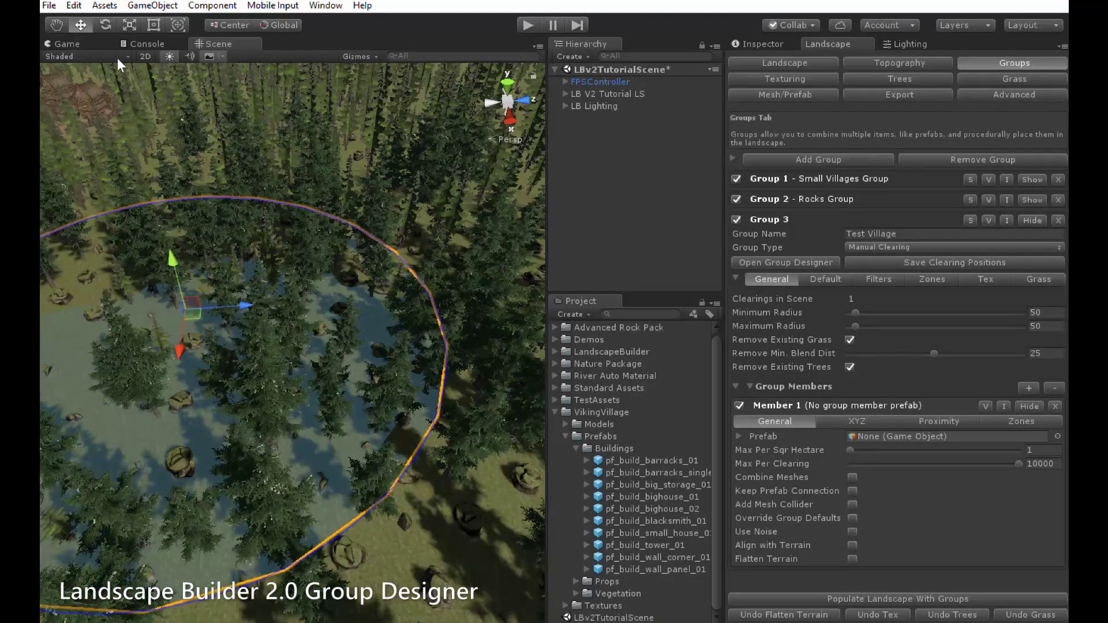
click(128, 26)
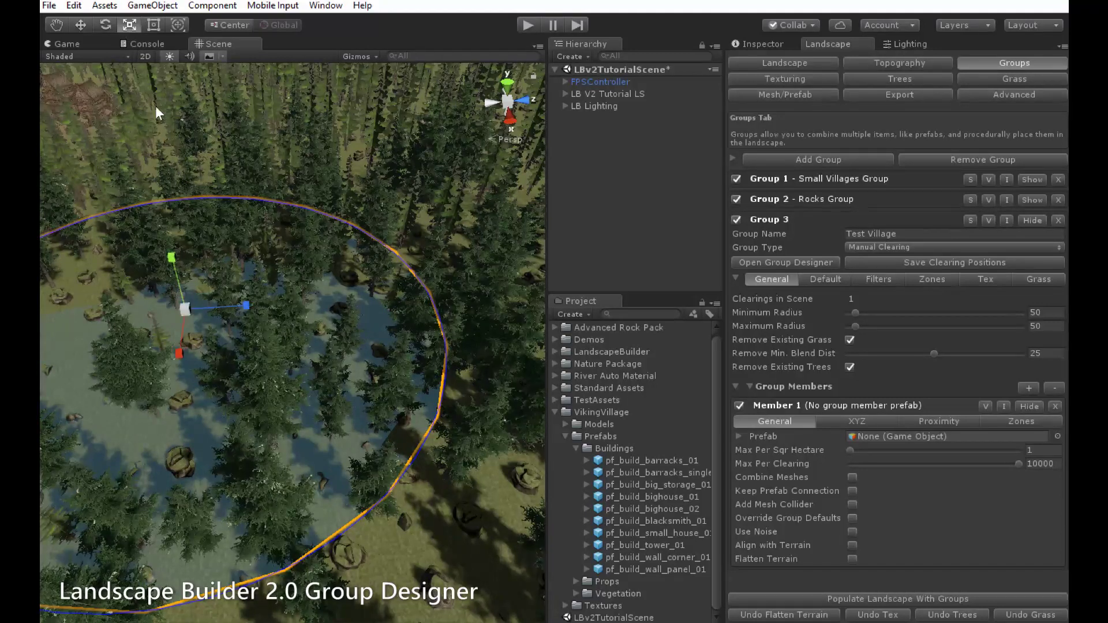
click(87, 26)
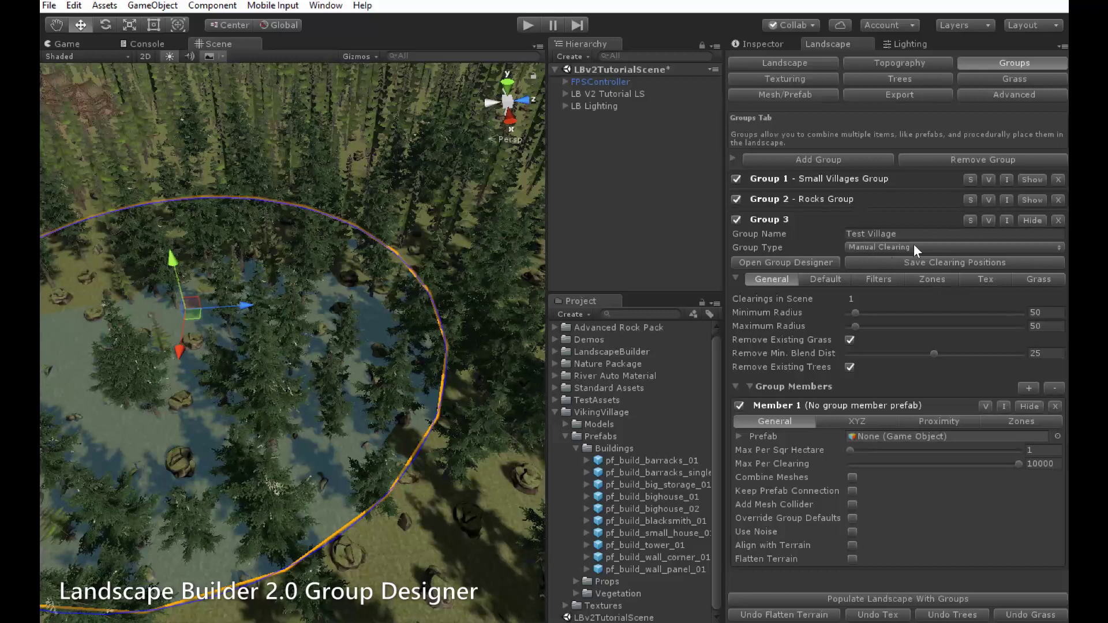
Deselect the clearing, then save the clearing positions and exit position editing.
right_click(278, 333)
click(341, 389)
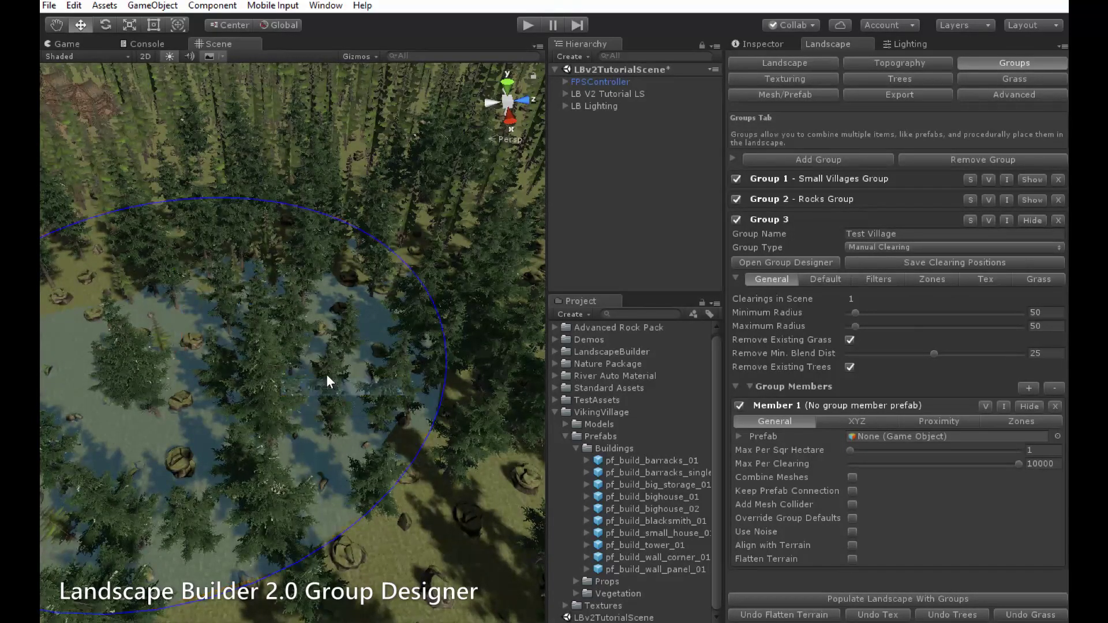
right_click(316, 367)
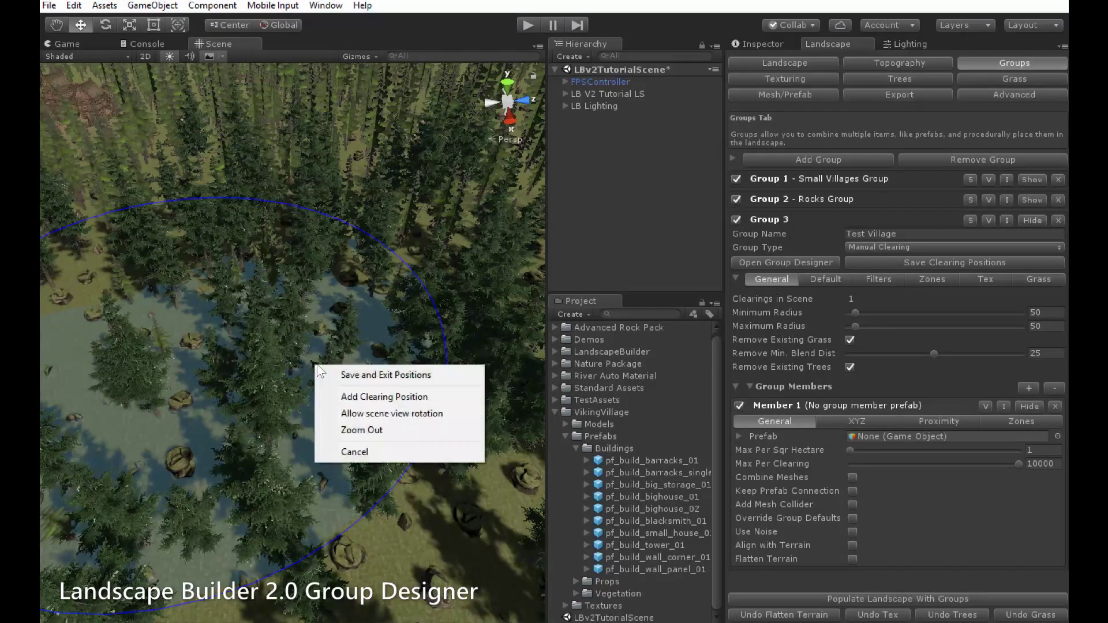
click(404, 376)
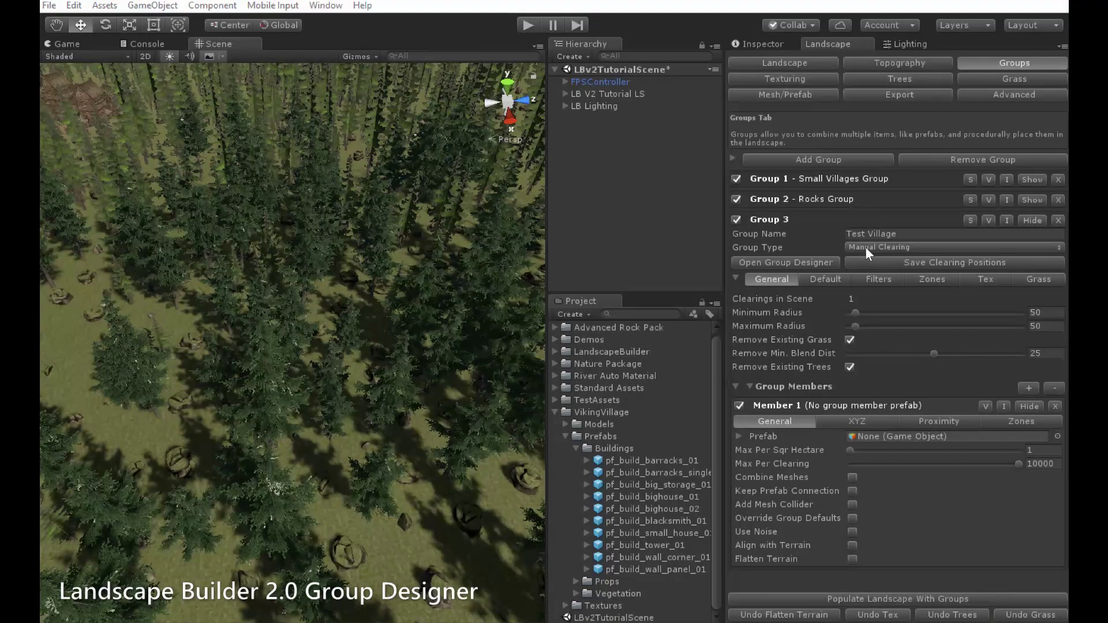
Move the Test Village group to the start of the group list and assign pf_build_small_house_01 as Member 1's prefab.
click(988, 221)
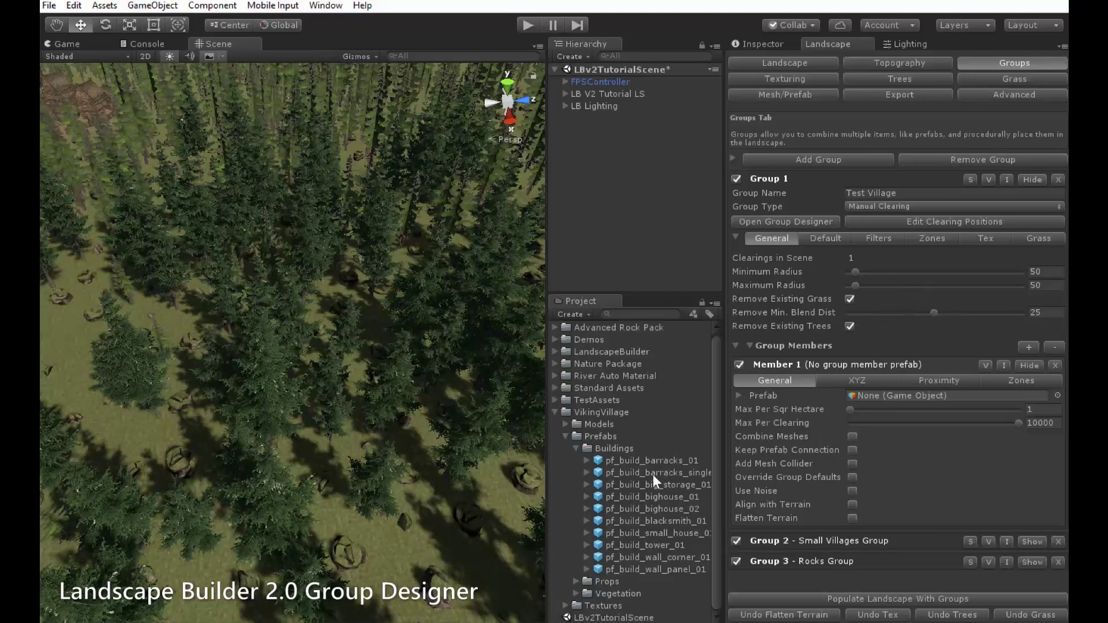
drag(658, 531, 954, 399)
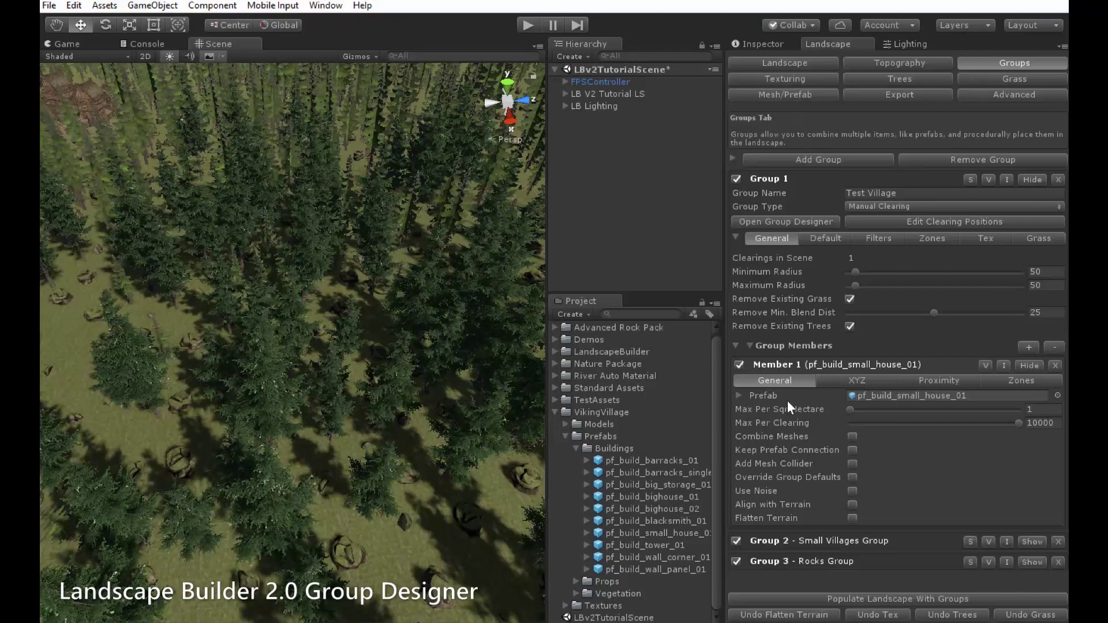
Open the group designer for Test Village and delete the small house group member.
click(775, 223)
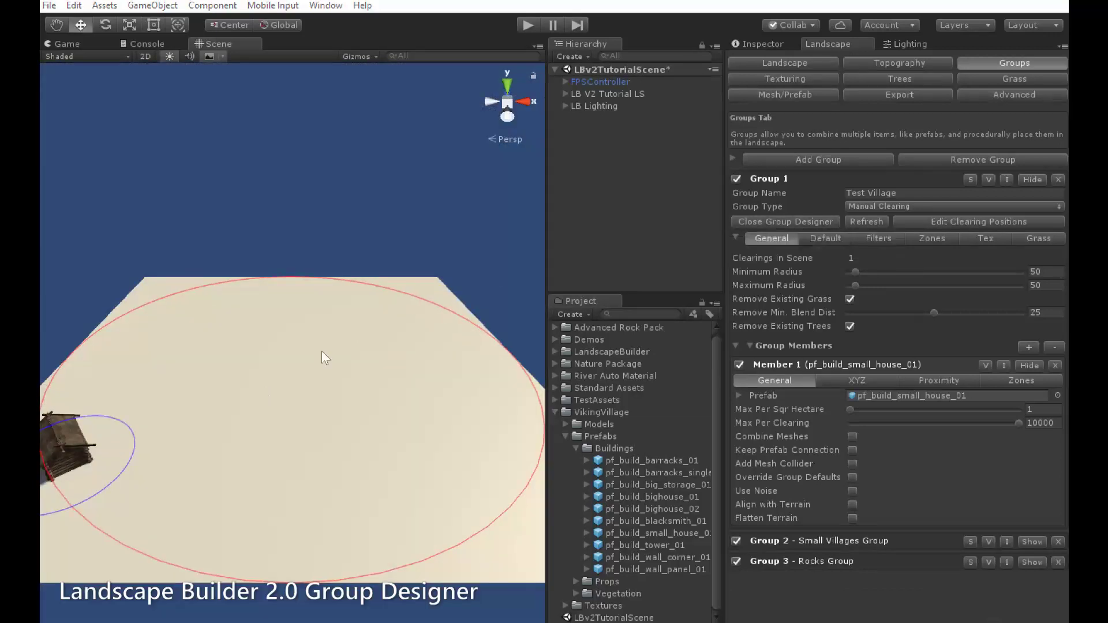
click(63, 437)
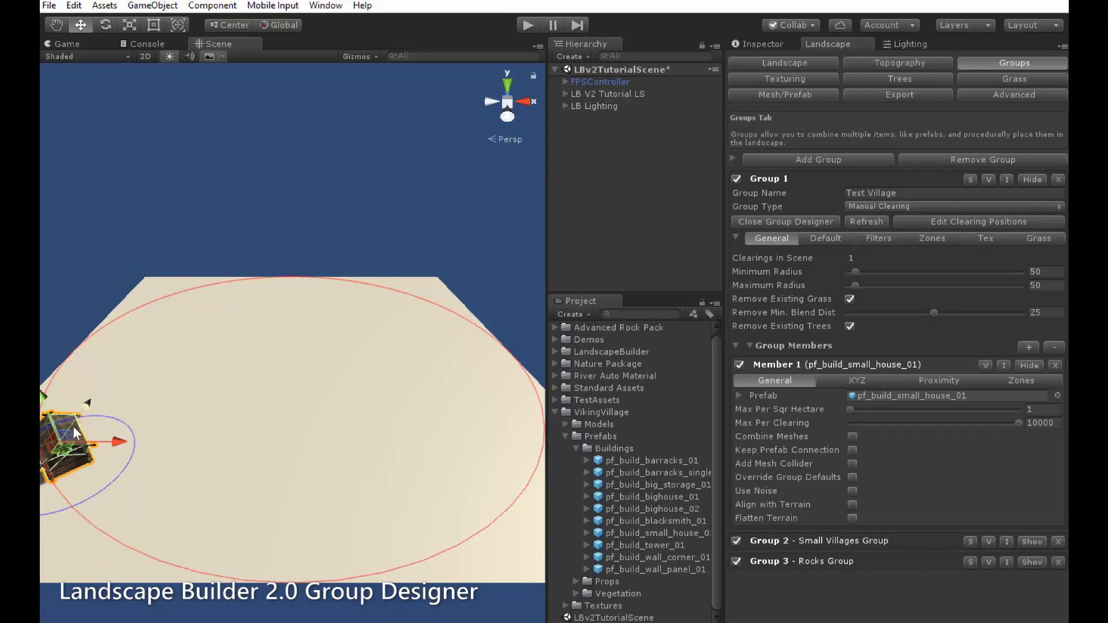
right_click(62, 426)
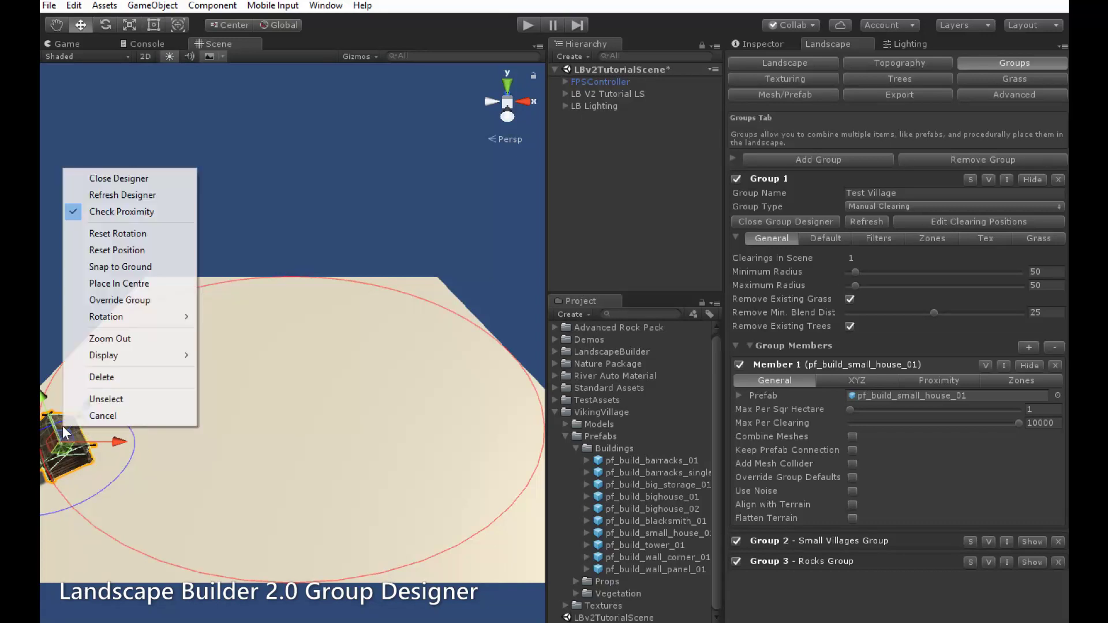
click(102, 377)
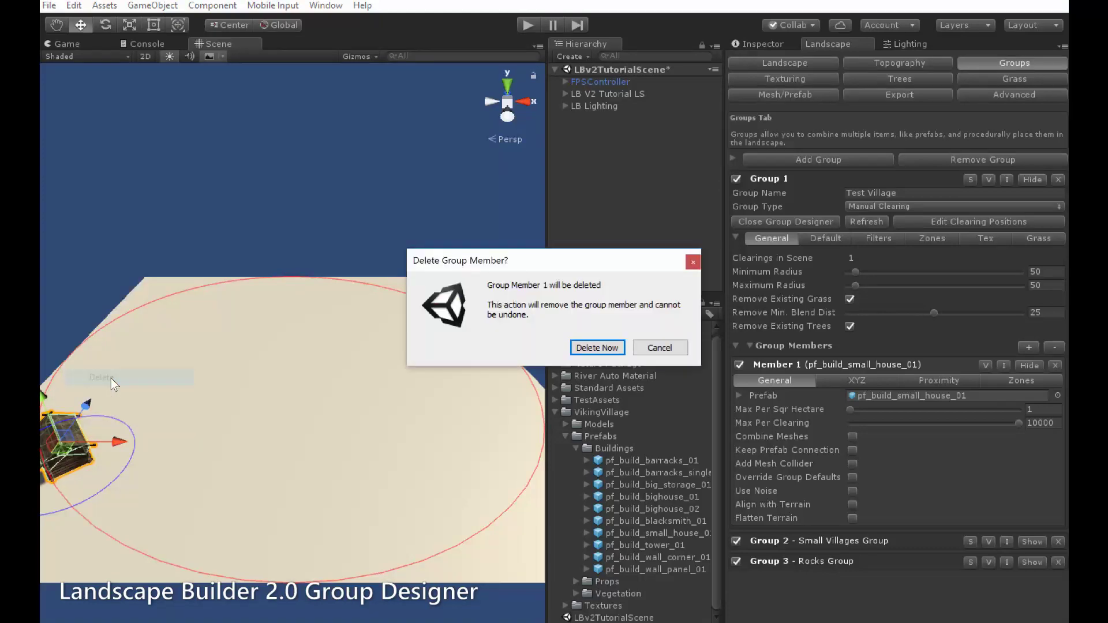
click(595, 348)
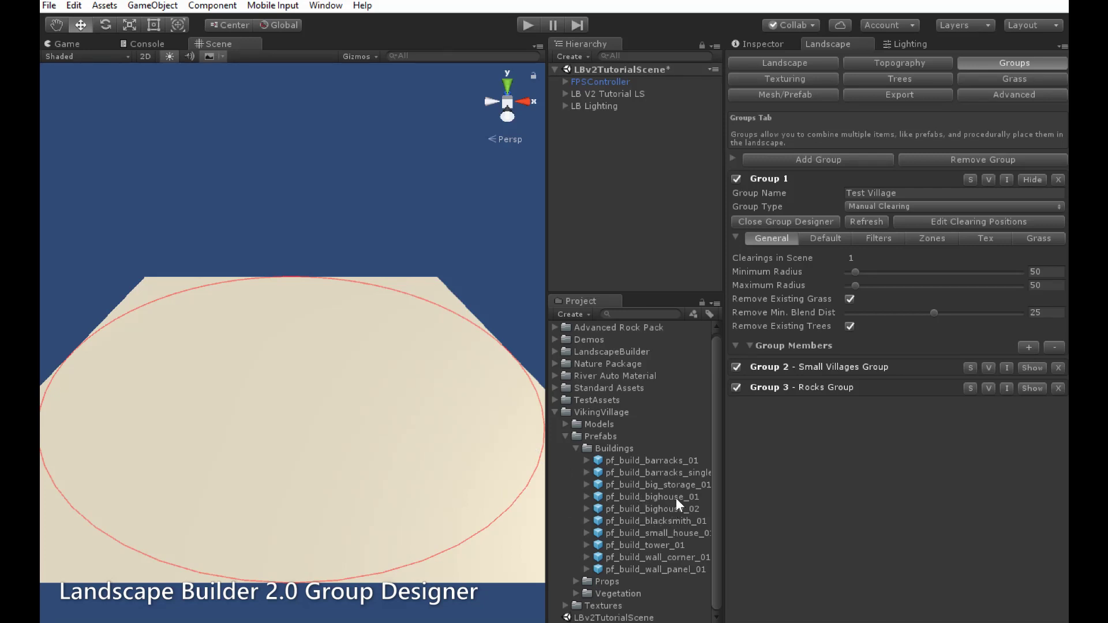
Add the pf_build_tower_01 prefab to the clearing in the designer, move it around and snap it to the ground.
drag(667, 545, 172, 452)
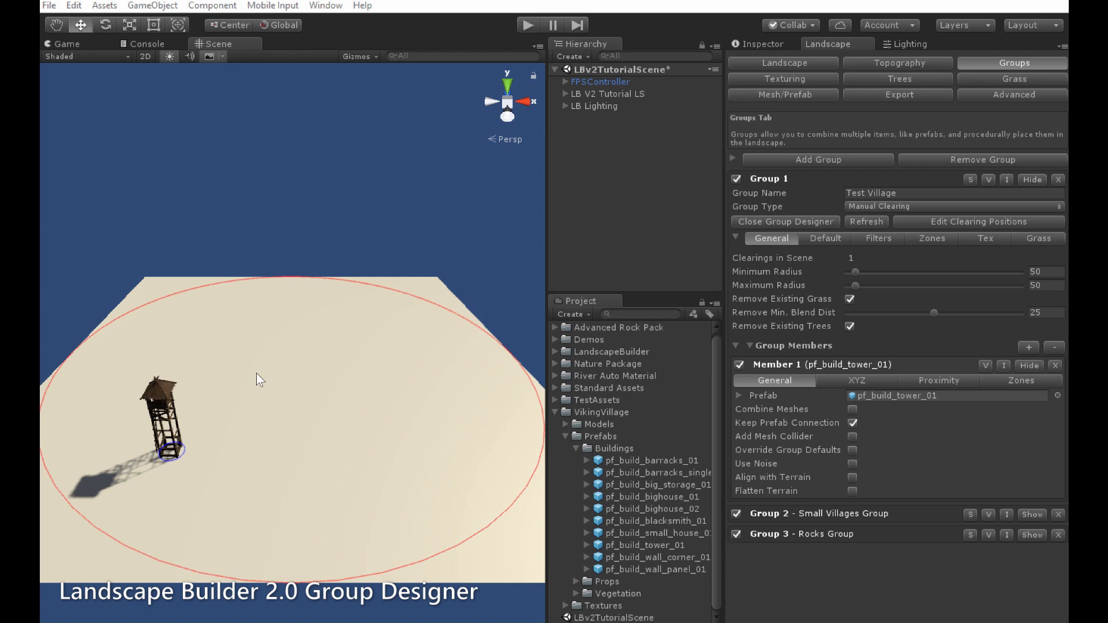
click(163, 416)
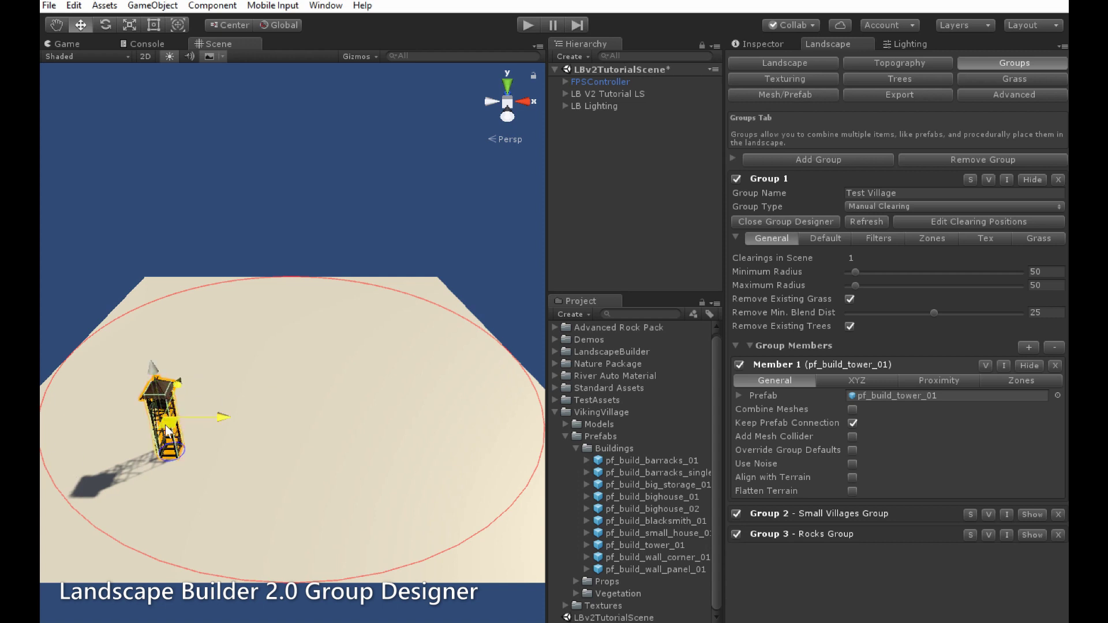
drag(165, 425, 106, 501)
drag(95, 408, 178, 416)
mouse_move(173, 365)
mouse_down()
mouse_move(165, 331)
mouse_move(163, 407)
mouse_move(160, 334)
mouse_move(164, 360)
mouse_up()
right_click(174, 376)
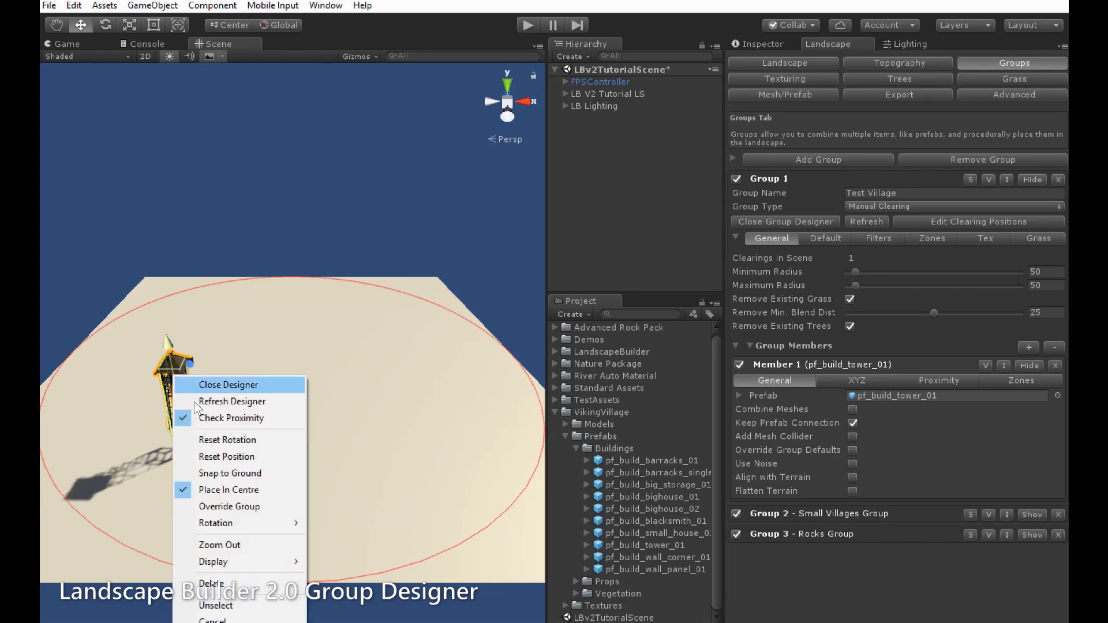
click(235, 475)
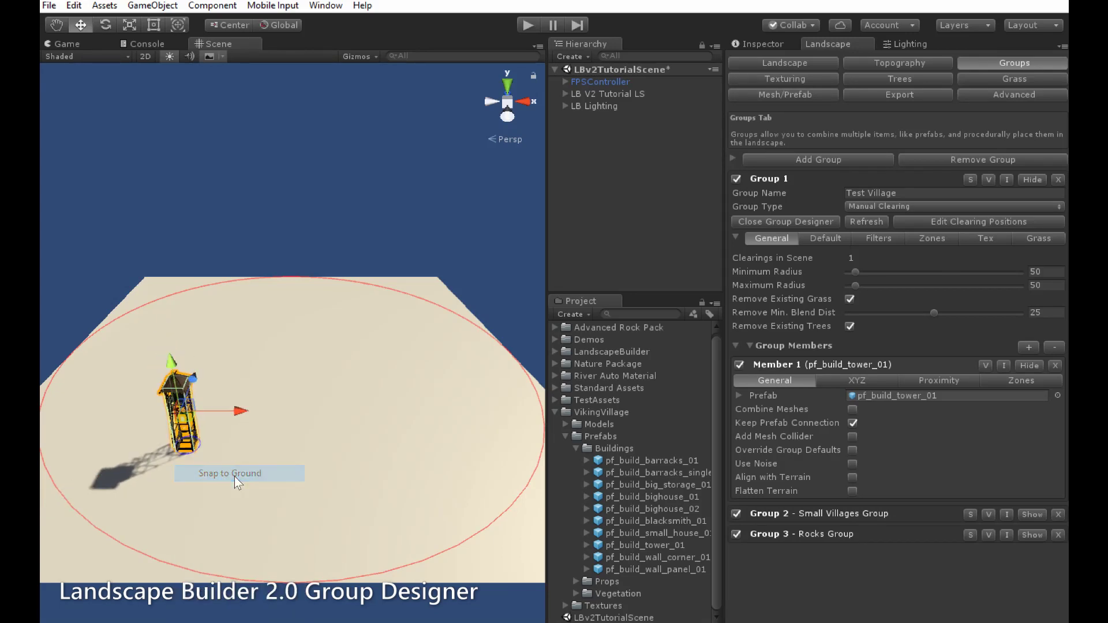
Reset the tower's position and move it forward within the clearing circle.
right_click(174, 390)
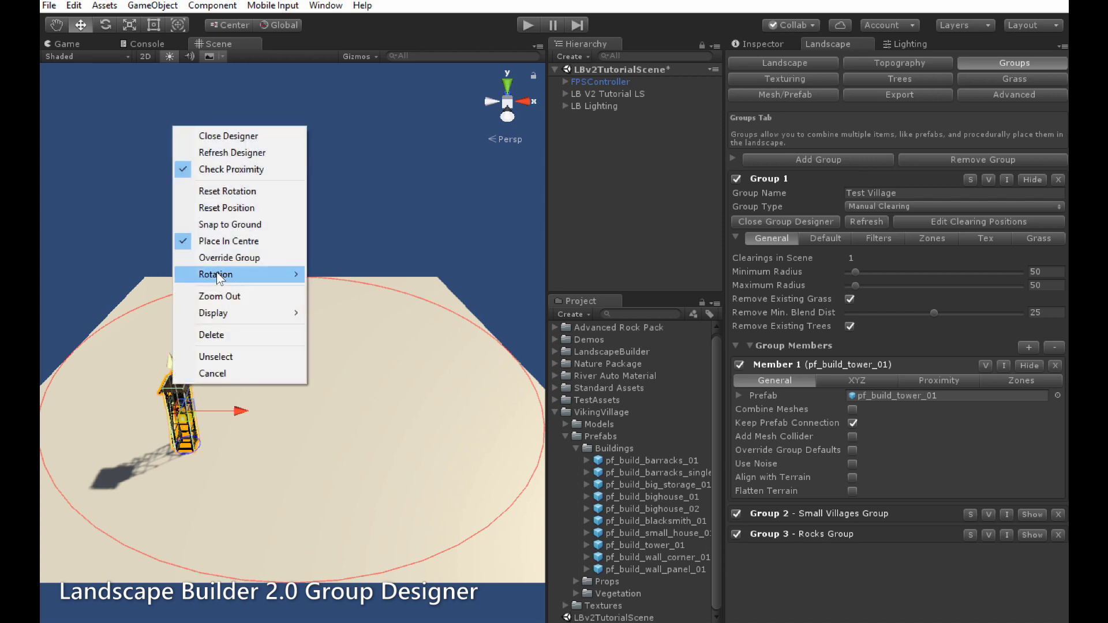
click(248, 209)
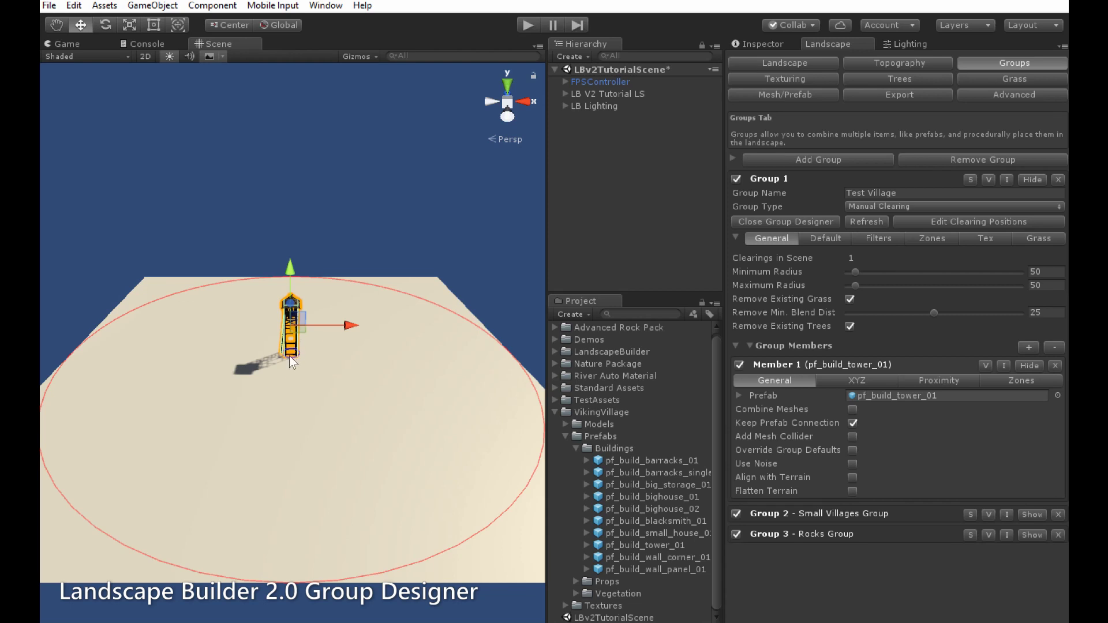
drag(299, 329, 292, 436)
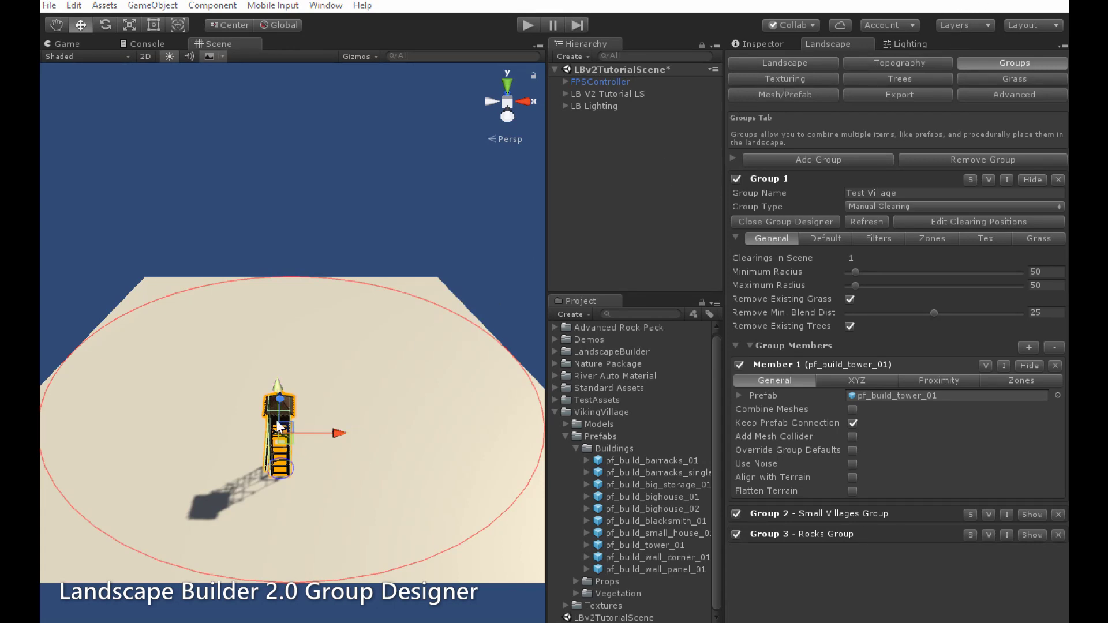
Rotate the tower freely about several axes in the group designer and reset its rotation.
click(110, 26)
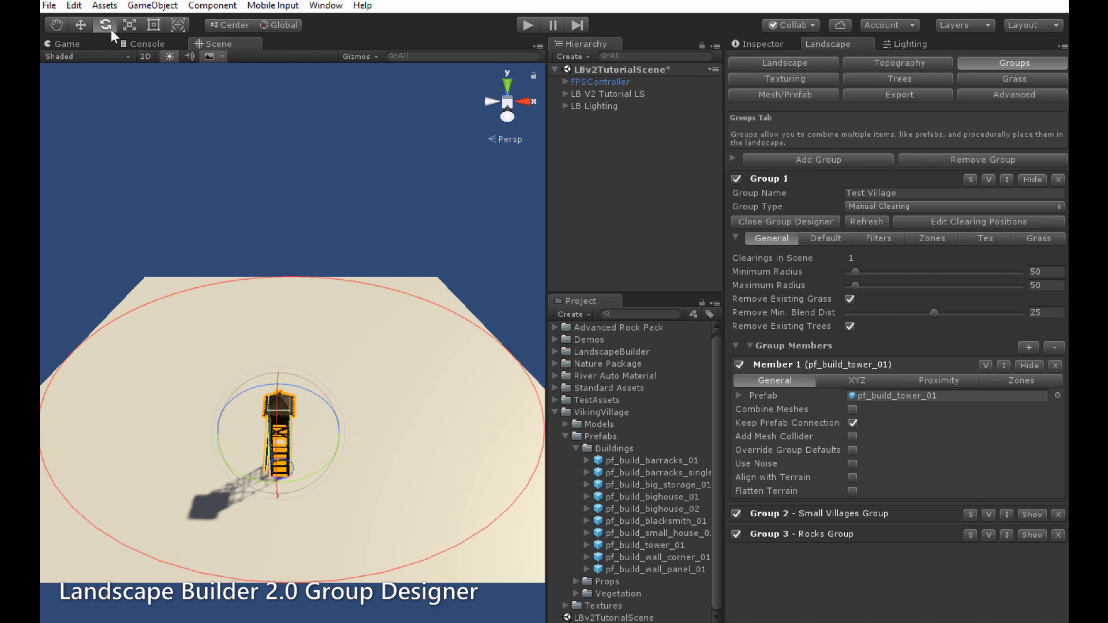
drag(300, 438, 60, 407)
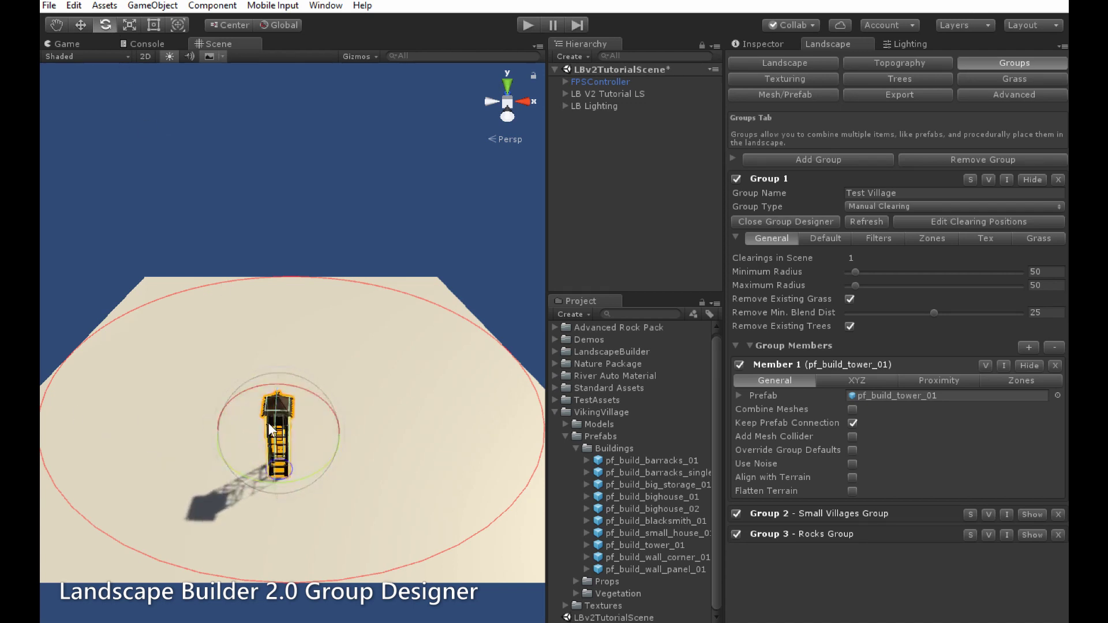
drag(275, 424, 269, 489)
drag(320, 417, 282, 354)
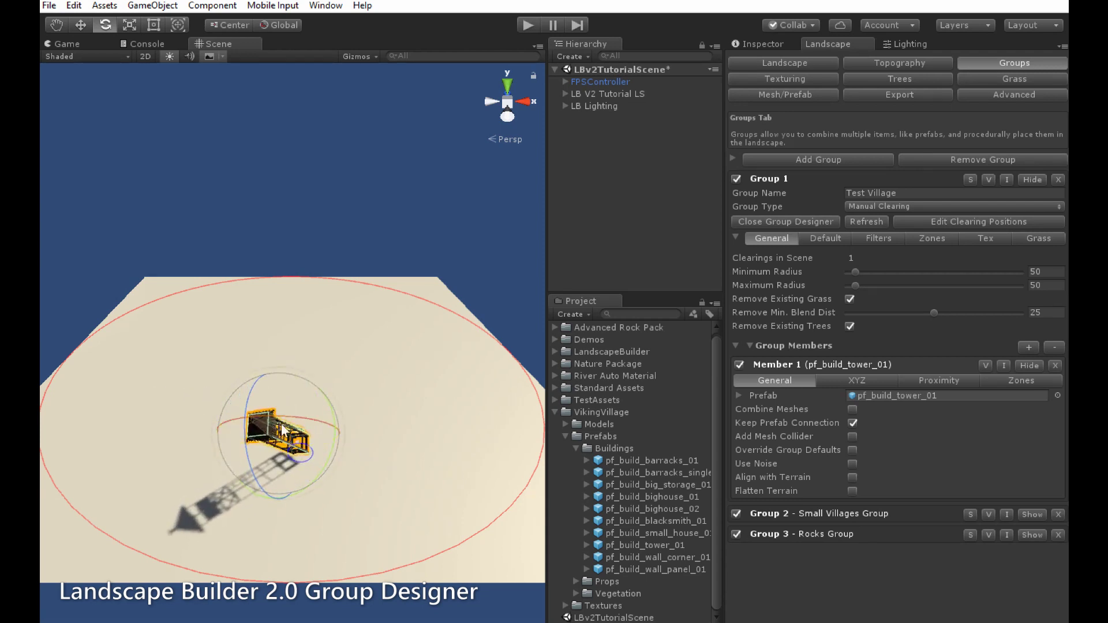
right_click(282, 445)
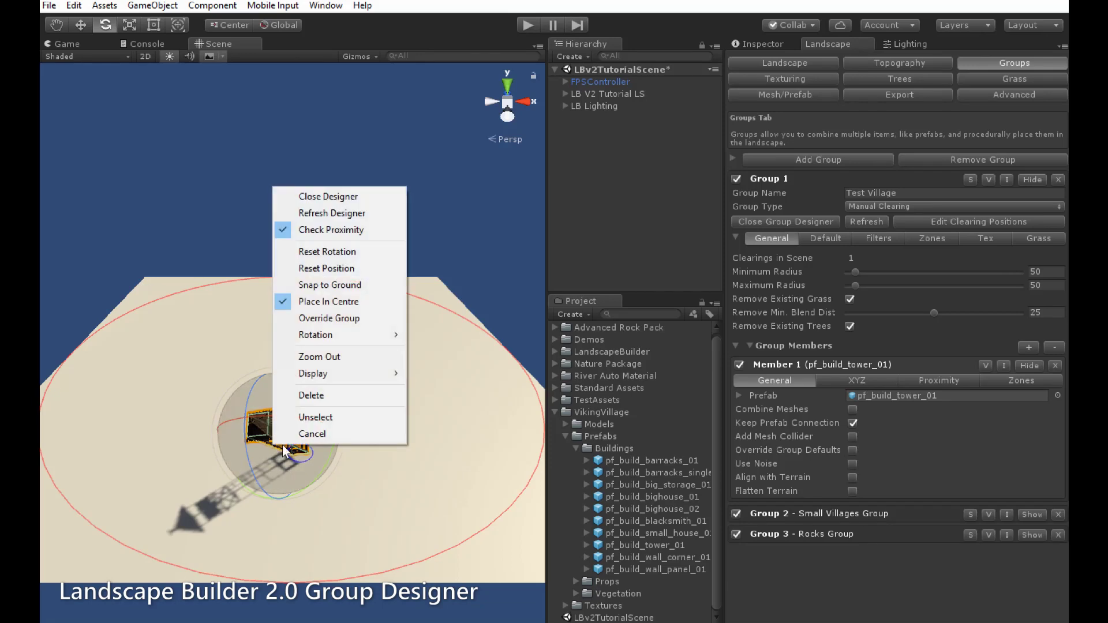
click(337, 257)
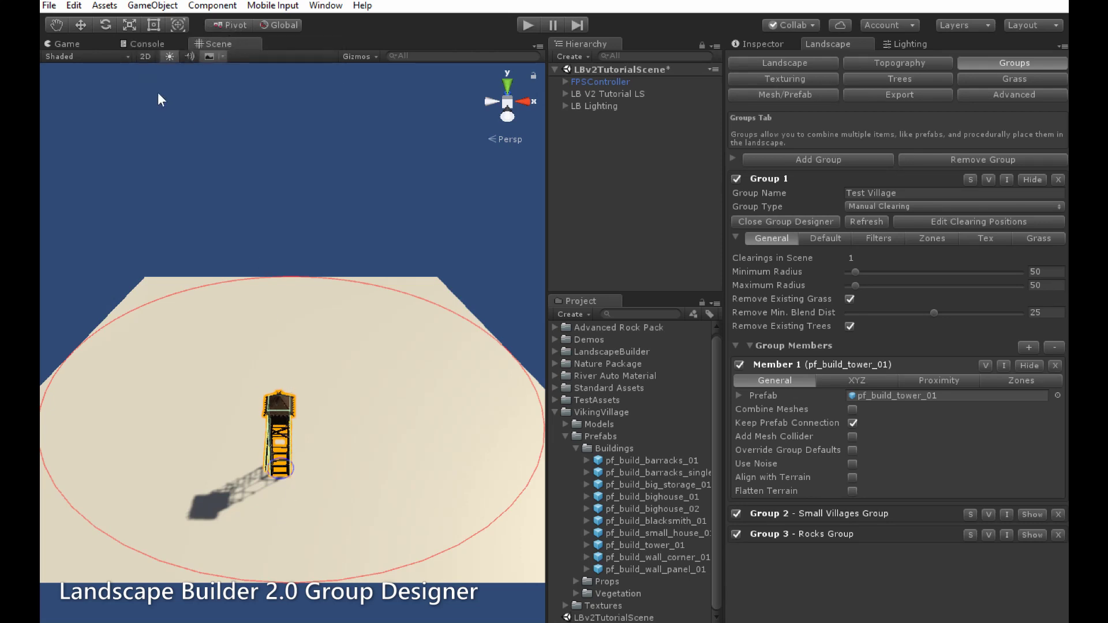
Tilt the tower sideways about its pivot point and restore its original rotation.
click(106, 28)
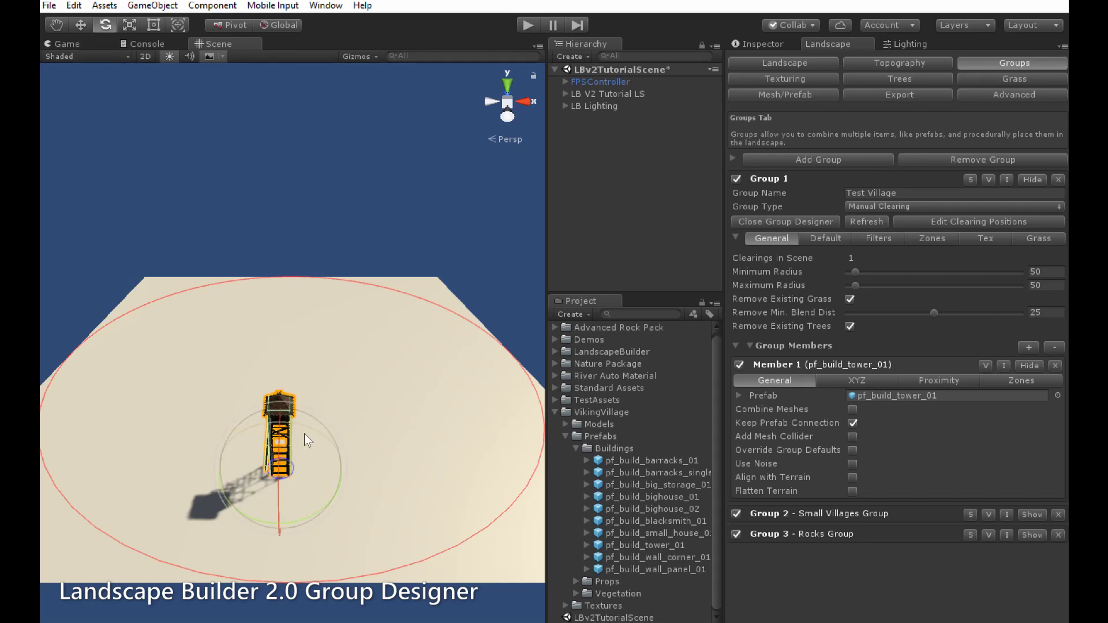
drag(303, 431, 256, 446)
right_click(257, 447)
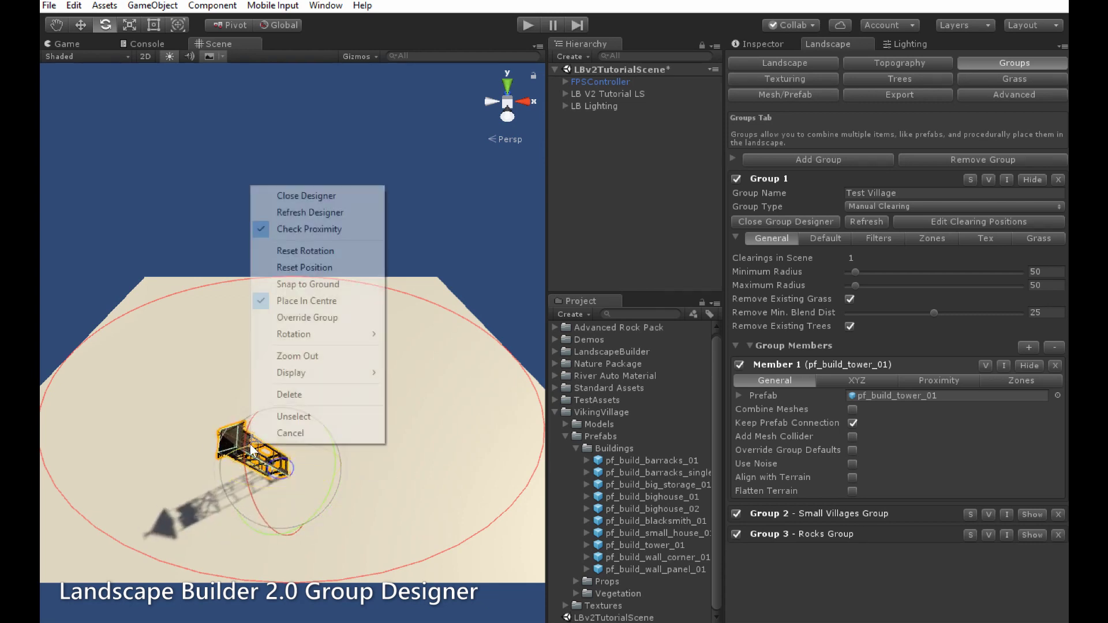
click(310, 251)
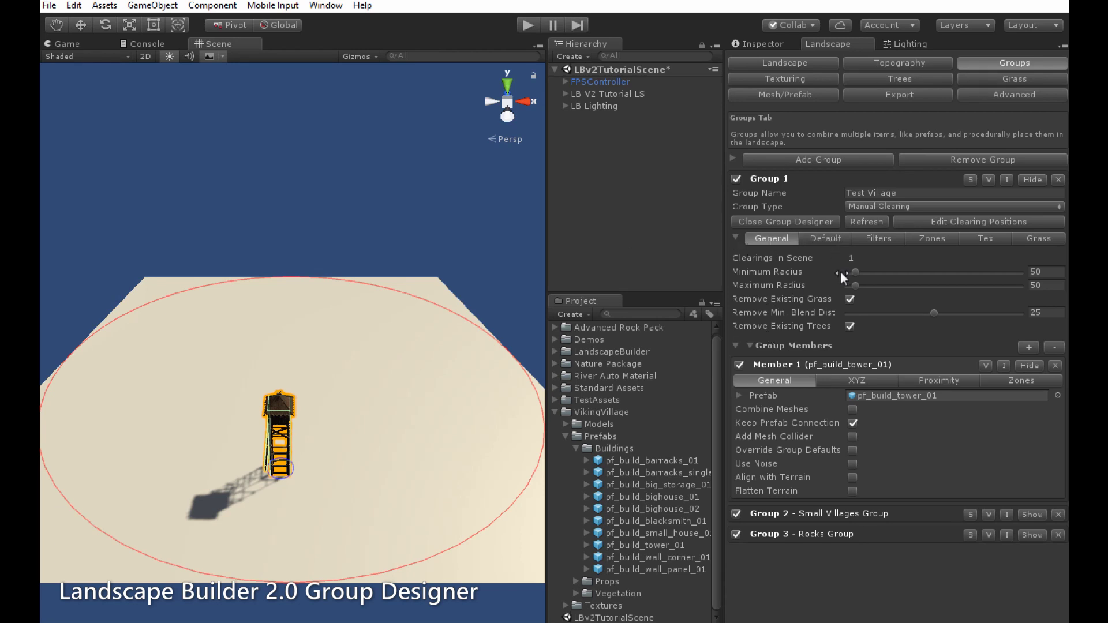
Add the pf_build_small_house_01 prefab to the clearing, to the right of the tower.
mouse_move(840, 272)
drag(677, 537, 434, 400)
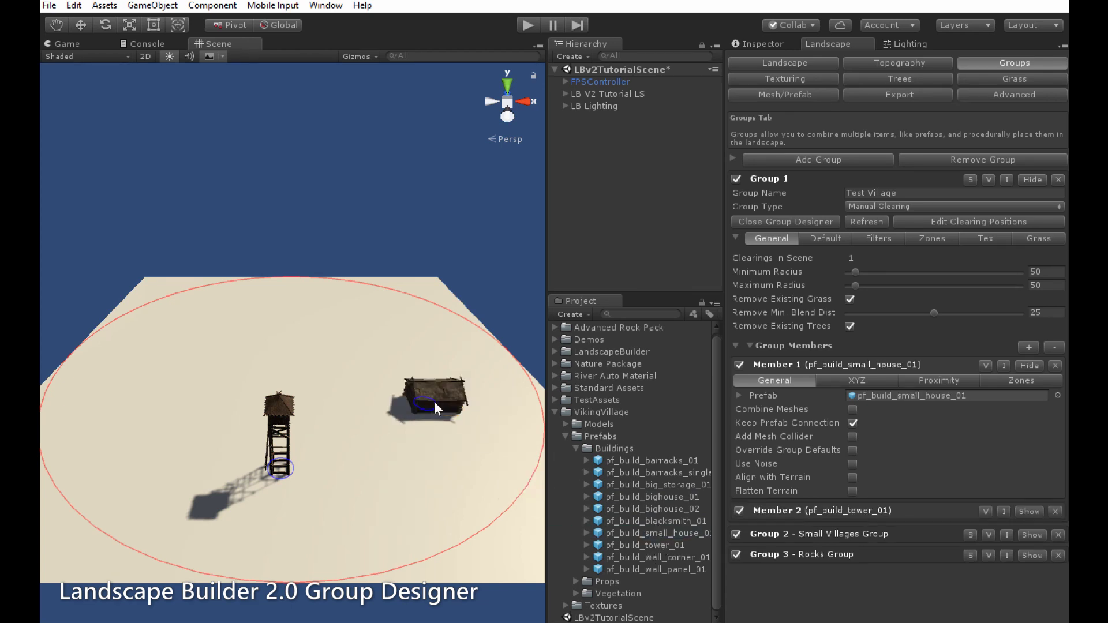
Raise the Test Village group's default Minimum Scale to 2.72, and set both Minimum and Maximum Scale back to 1.
click(828, 239)
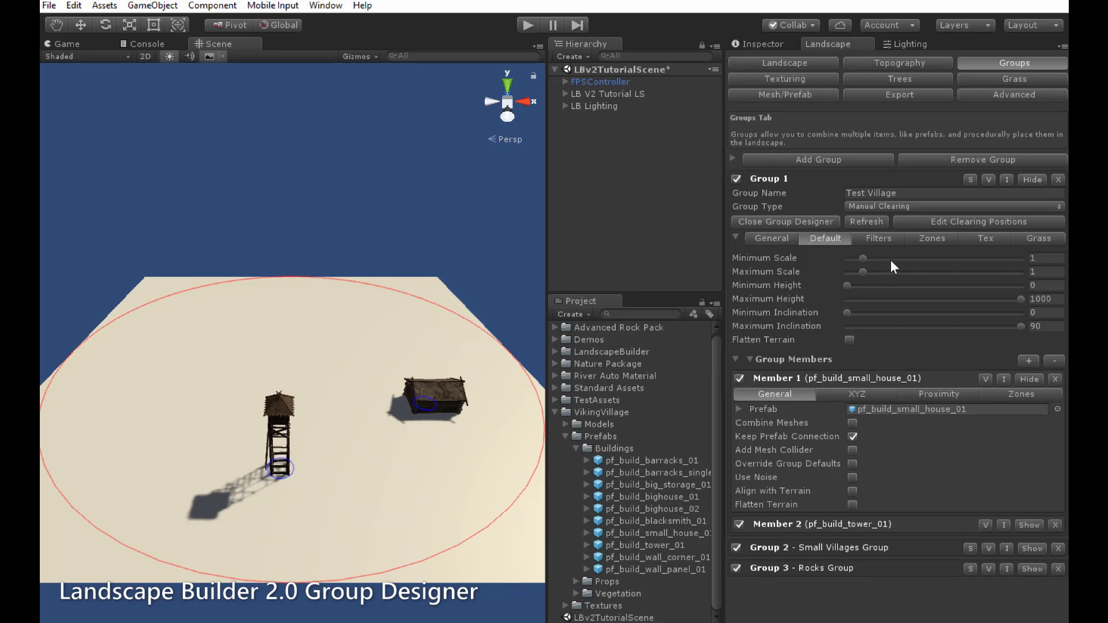
drag(865, 260, 895, 258)
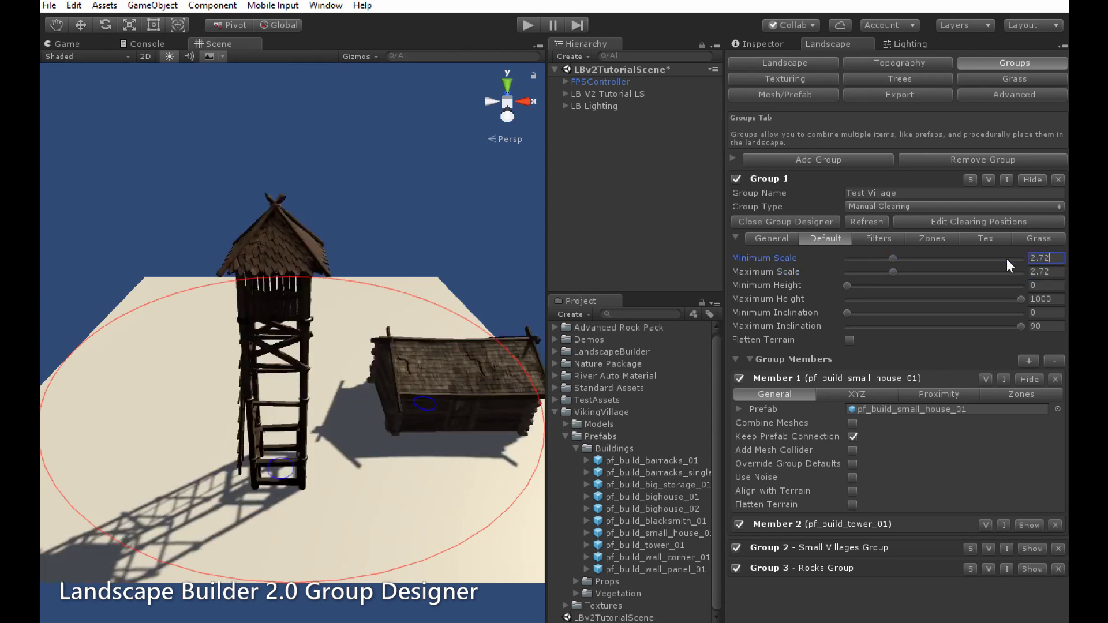
text(1)
click(1060, 271)
text(1)
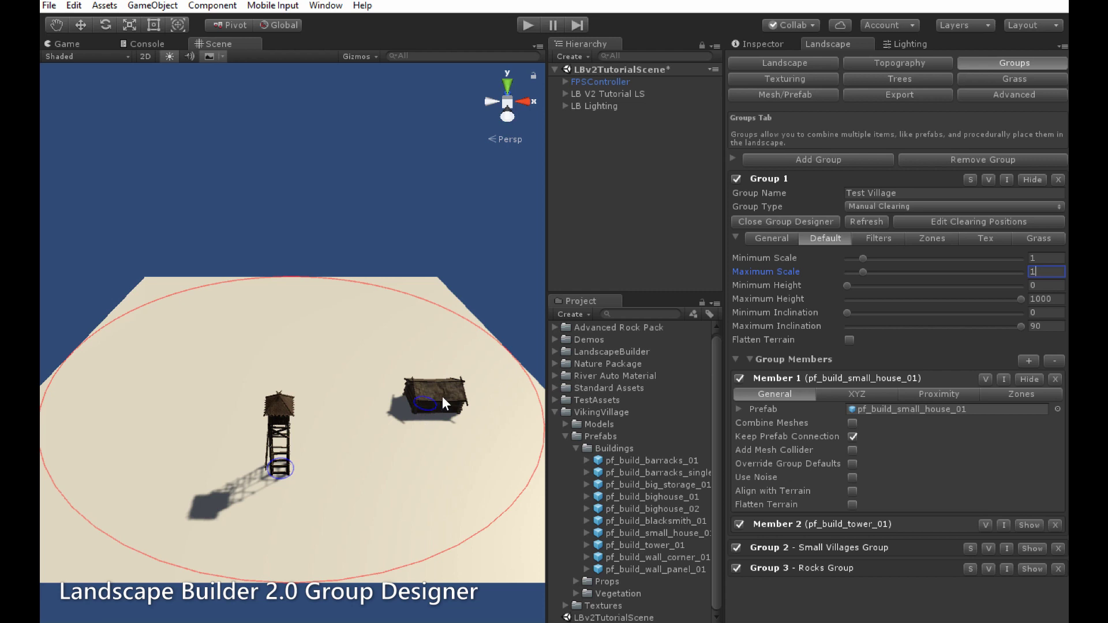
Enable Override Group for the tower member and try scaling the tower uniformly with the Scale tool.
click(272, 407)
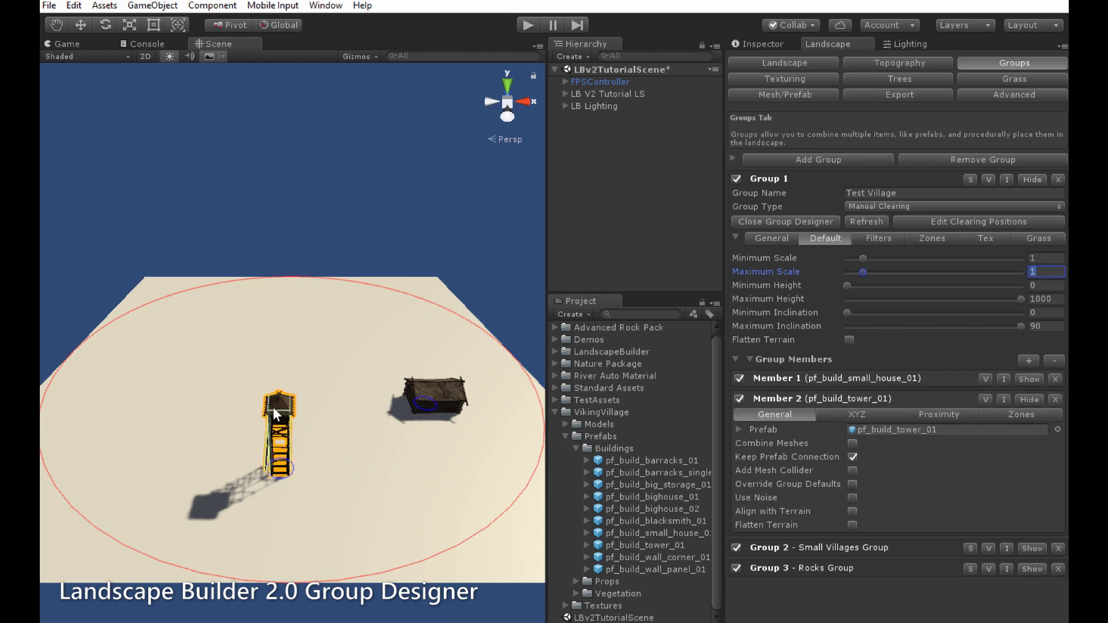
right_click(272, 407)
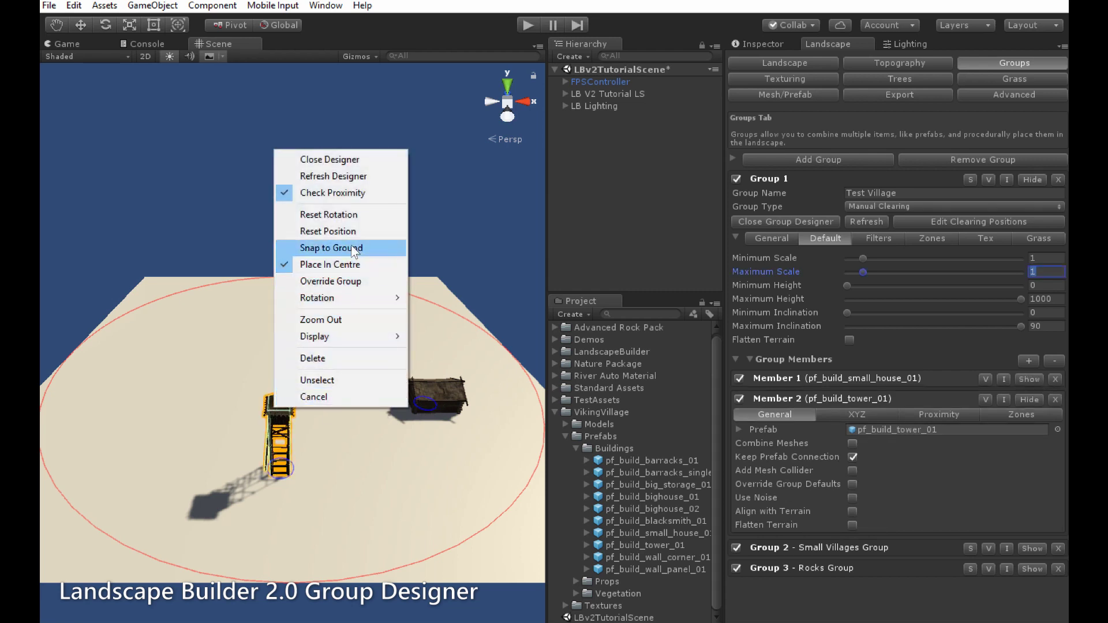
click(358, 282)
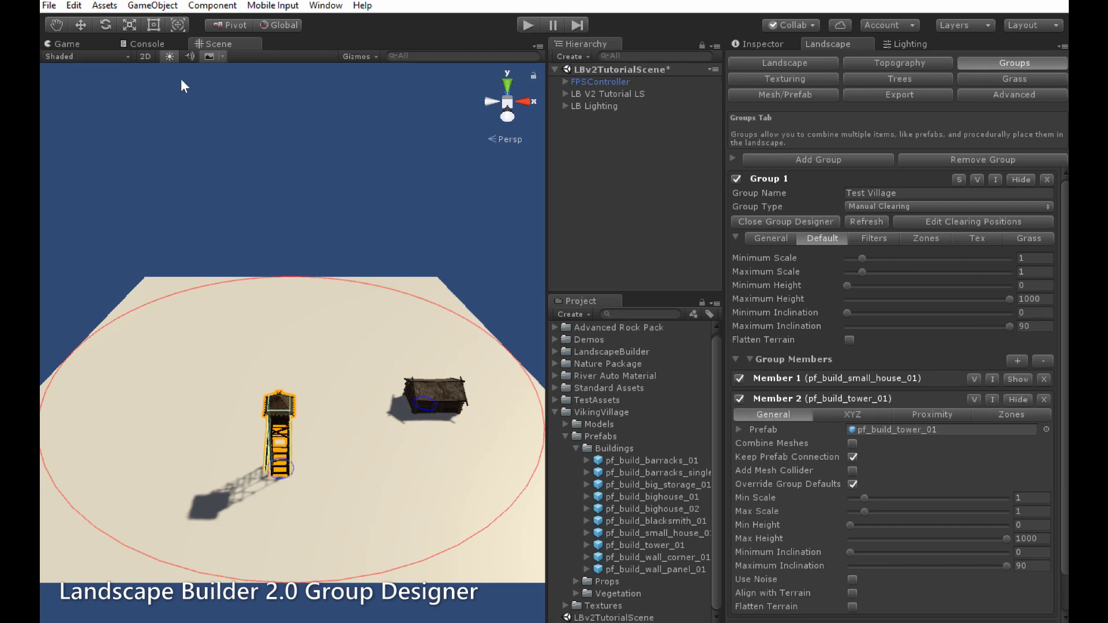
click(128, 25)
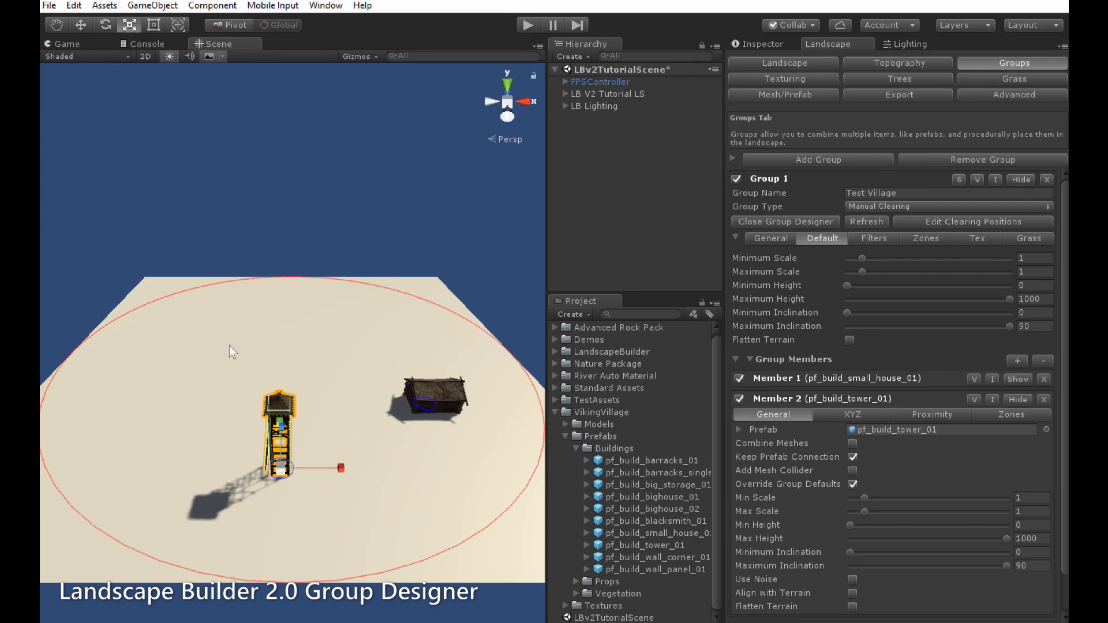
drag(281, 473, 323, 462)
right_click(282, 378)
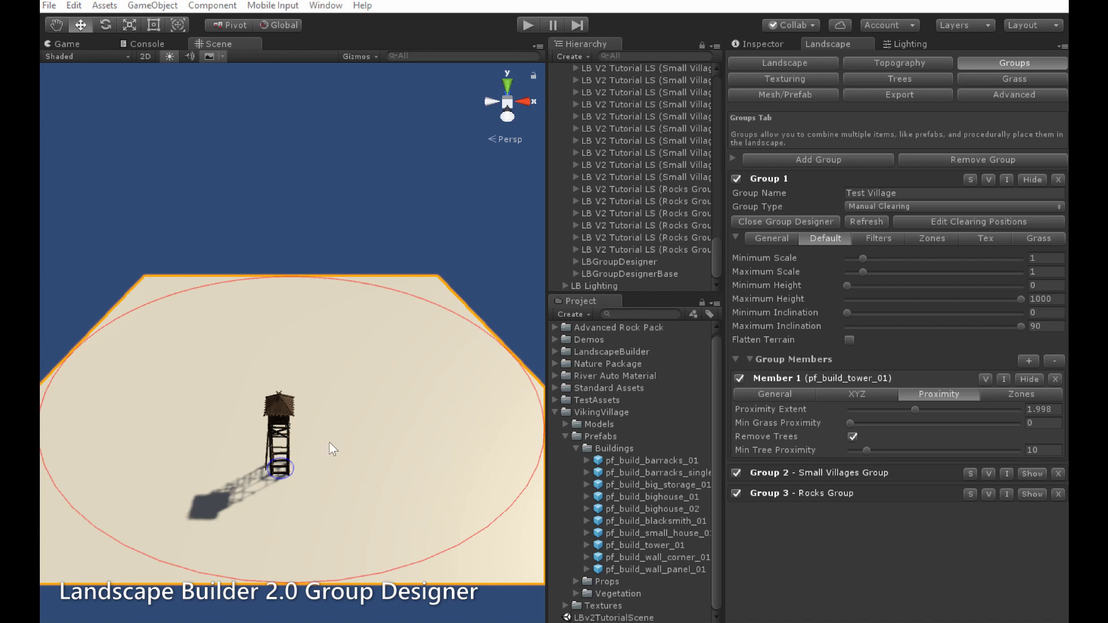
Display the Member Tree Proximity in the designer and set the tower's Min Tree Proximity to 12.7.
click(281, 417)
right_click(280, 417)
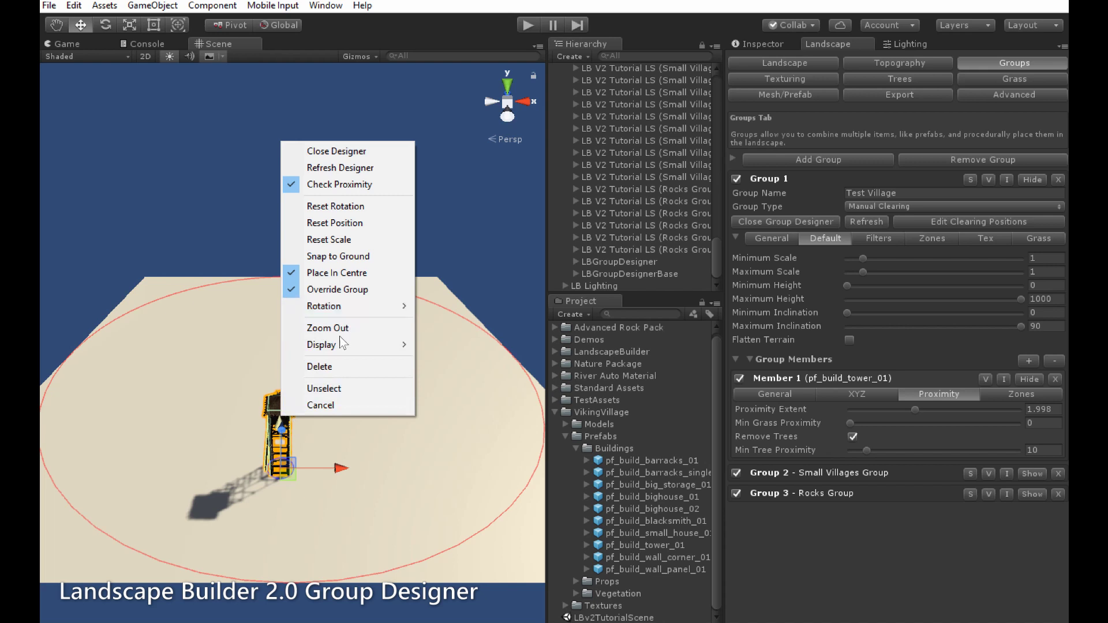
mouse_move(334, 349)
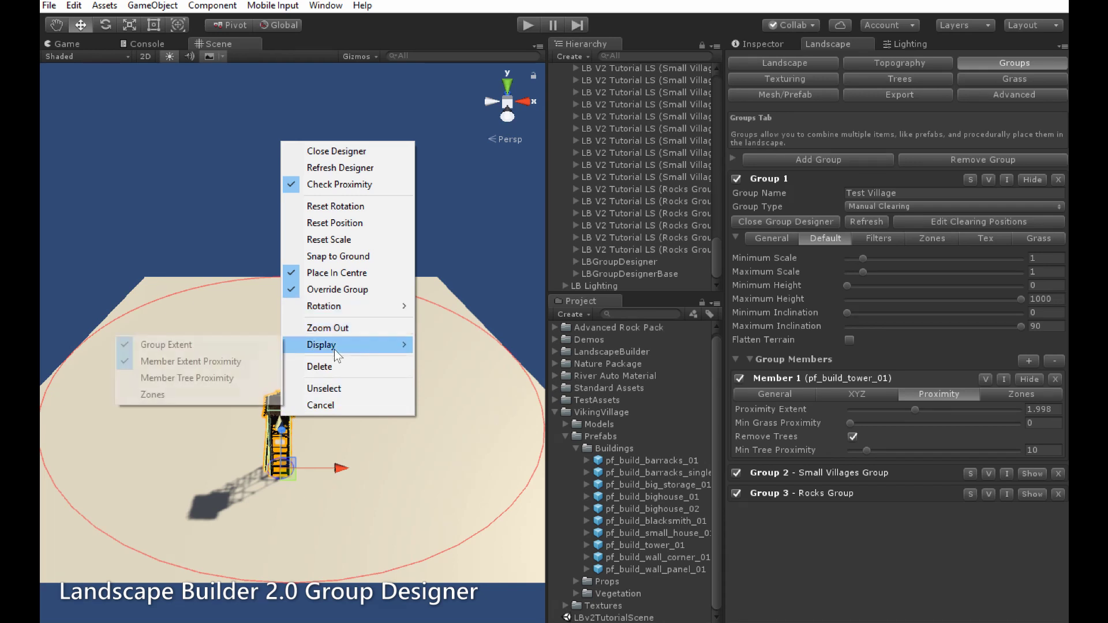
click(236, 378)
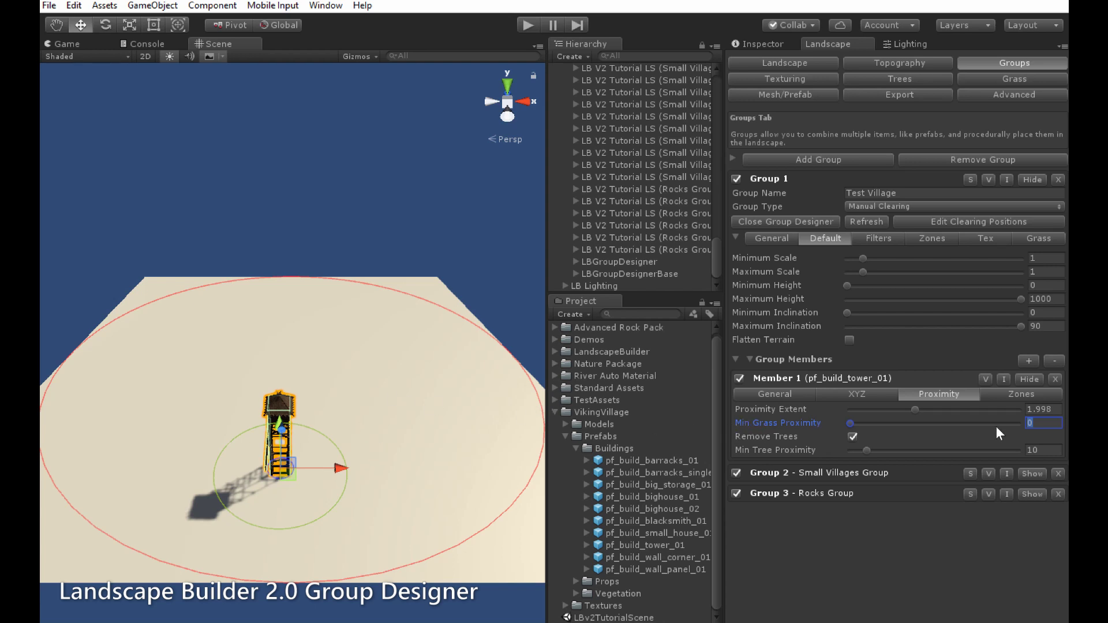
mouse_move(867, 450)
mouse_down()
mouse_move(886, 449)
mouse_move(861, 450)
mouse_move(885, 452)
mouse_move(871, 451)
mouse_up()
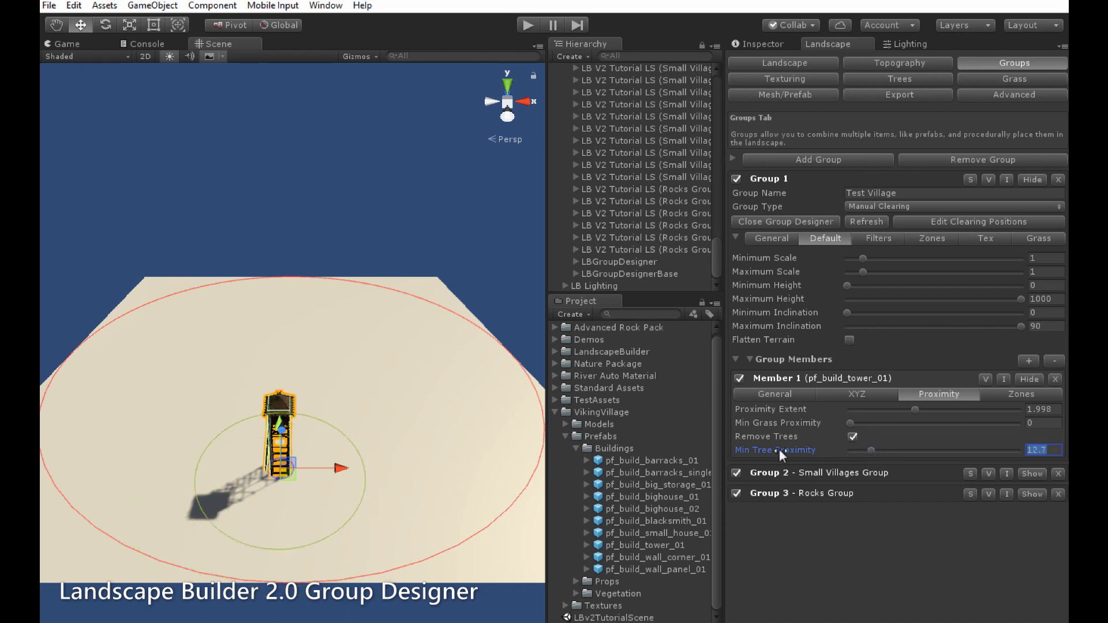
Turn off the Member Tree Proximity display in the group designer.
right_click(286, 403)
click(276, 403)
right_click(276, 403)
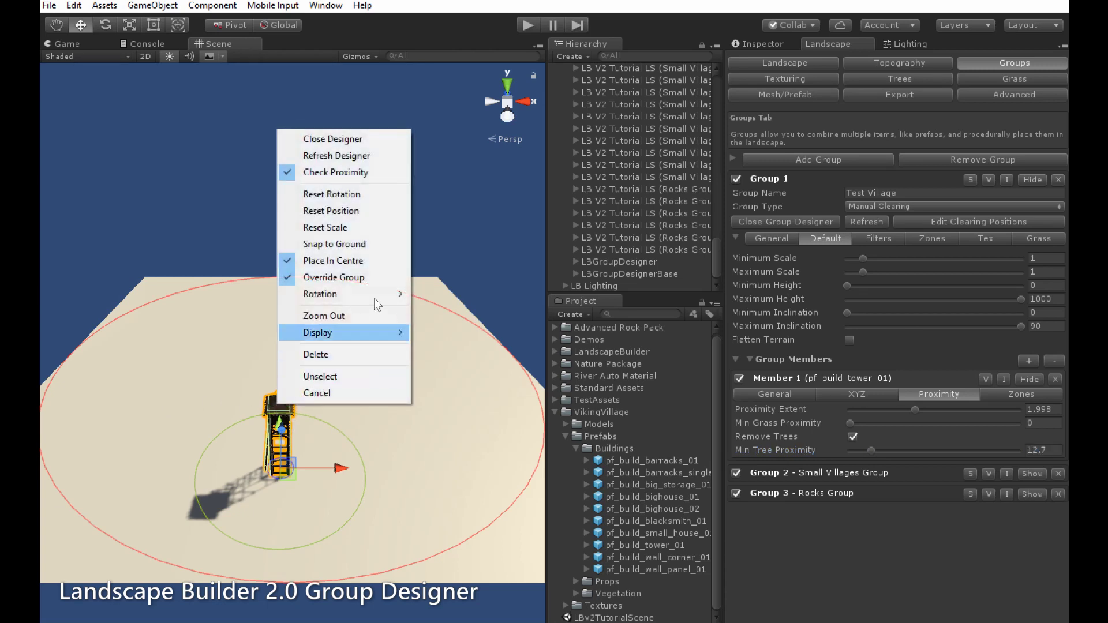
mouse_move(370, 332)
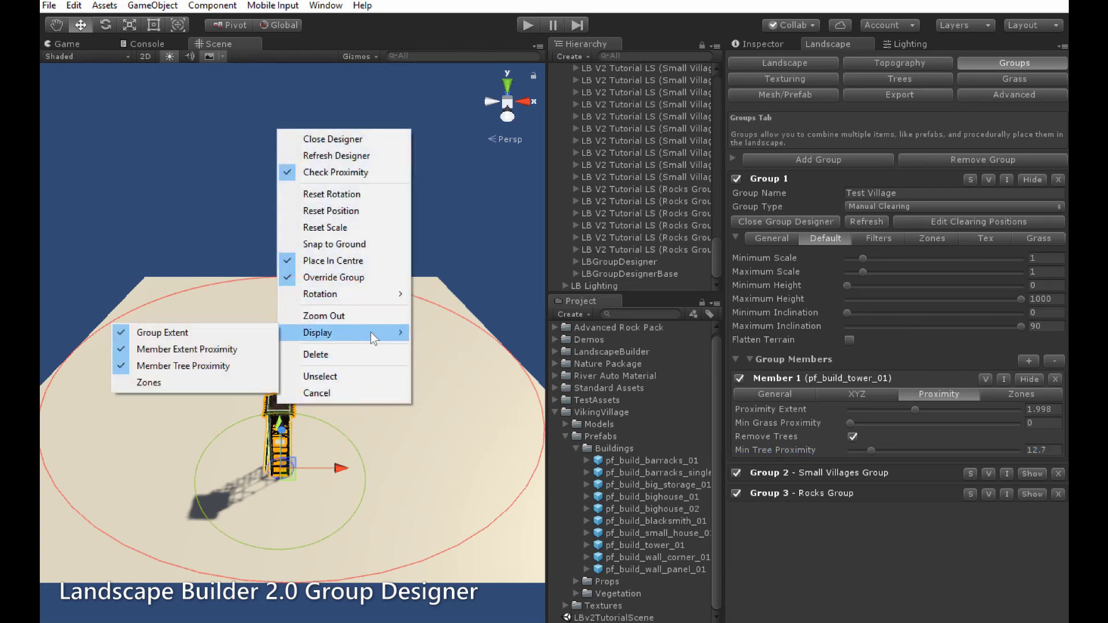
click(255, 371)
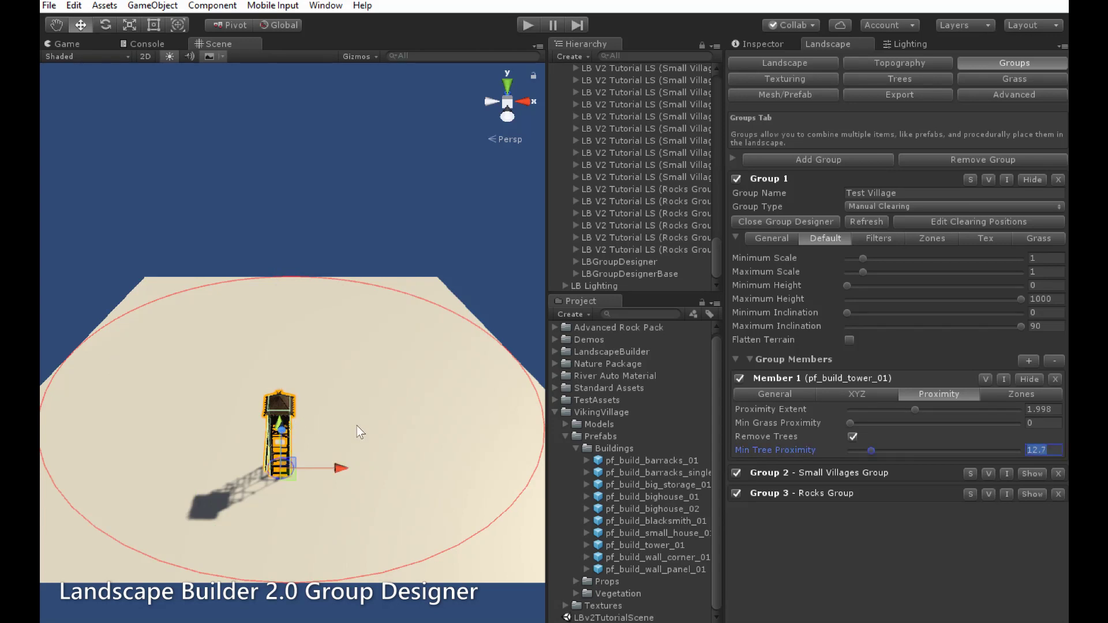
Add the pf_build_barracks_single_01 prefab to the clearing, behind and to the right of the tower.
click(670, 482)
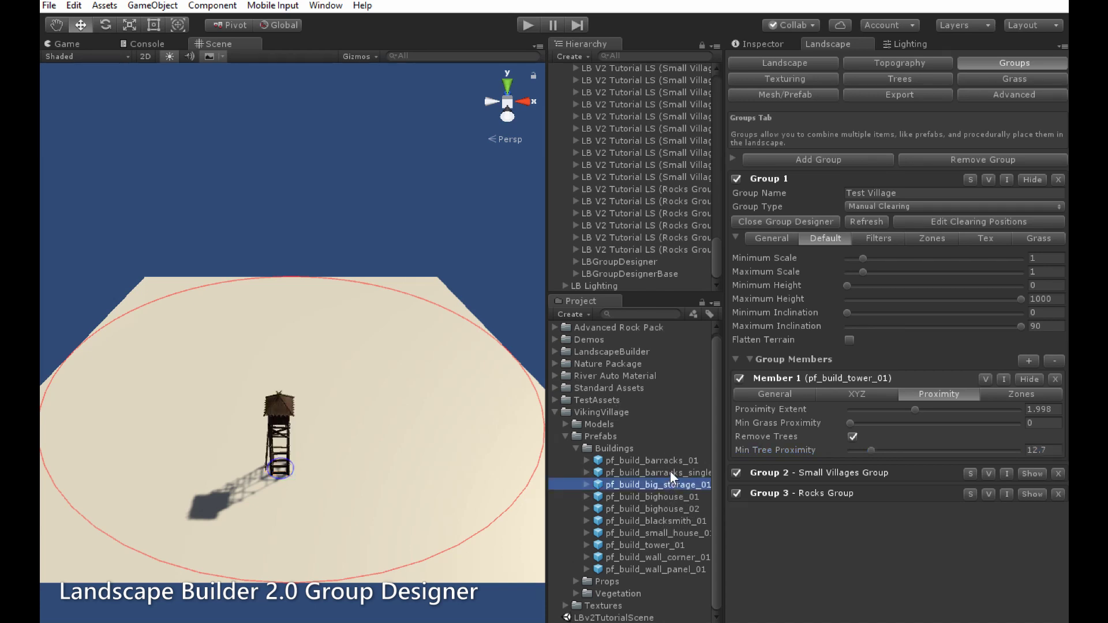
click(670, 472)
drag(670, 472, 410, 417)
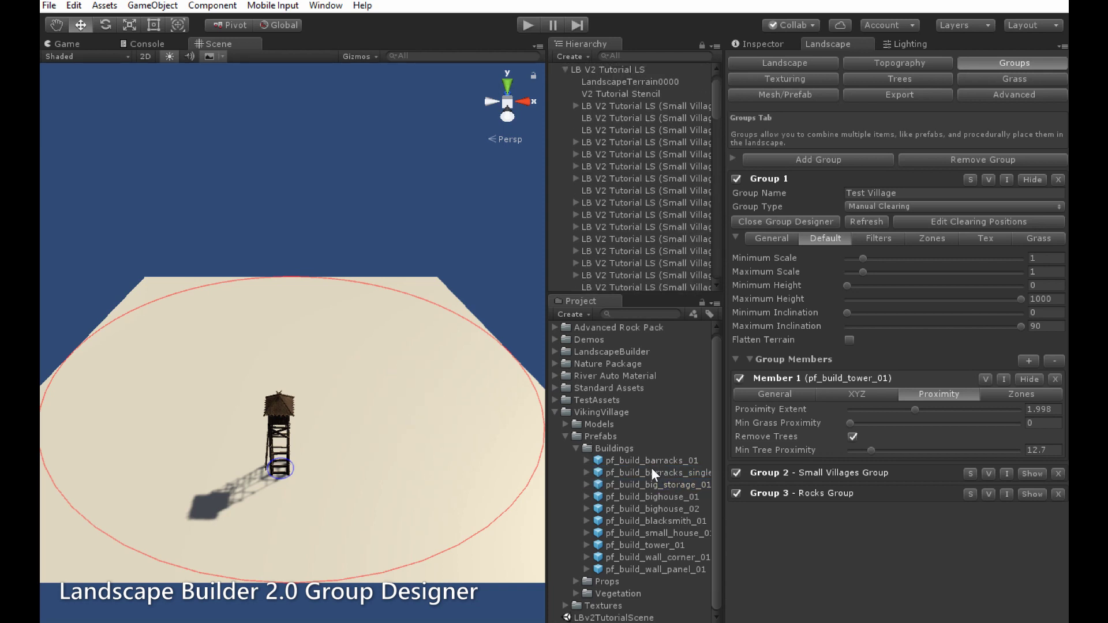
drag(657, 472, 383, 408)
click(448, 420)
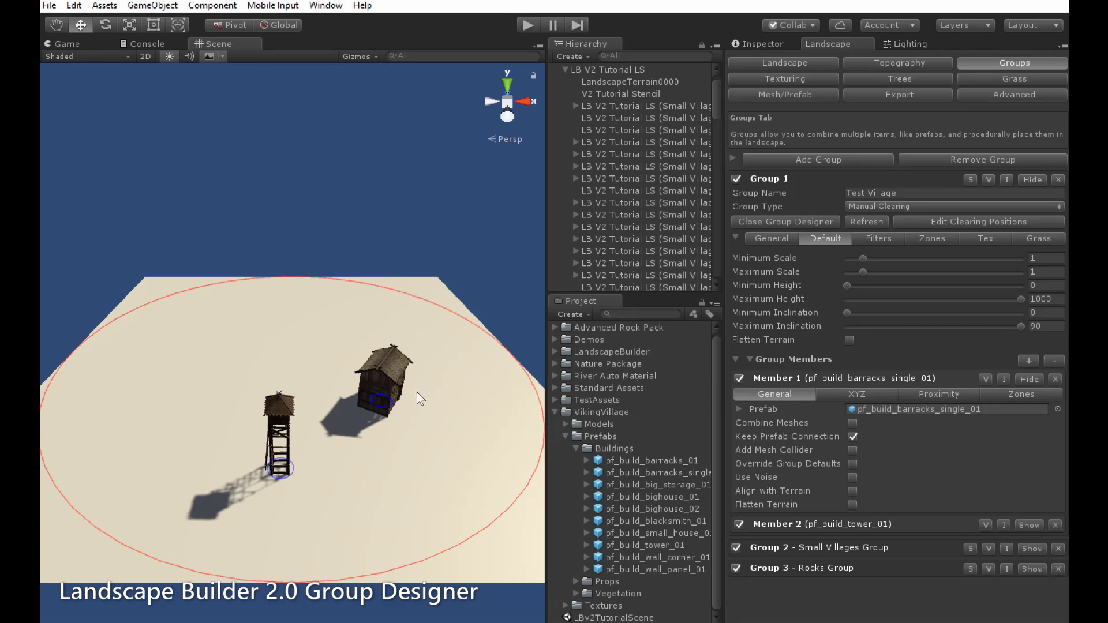
Set the Proximity Extent of the pf_build_barracks_single_01 member to about 5.726.
click(376, 371)
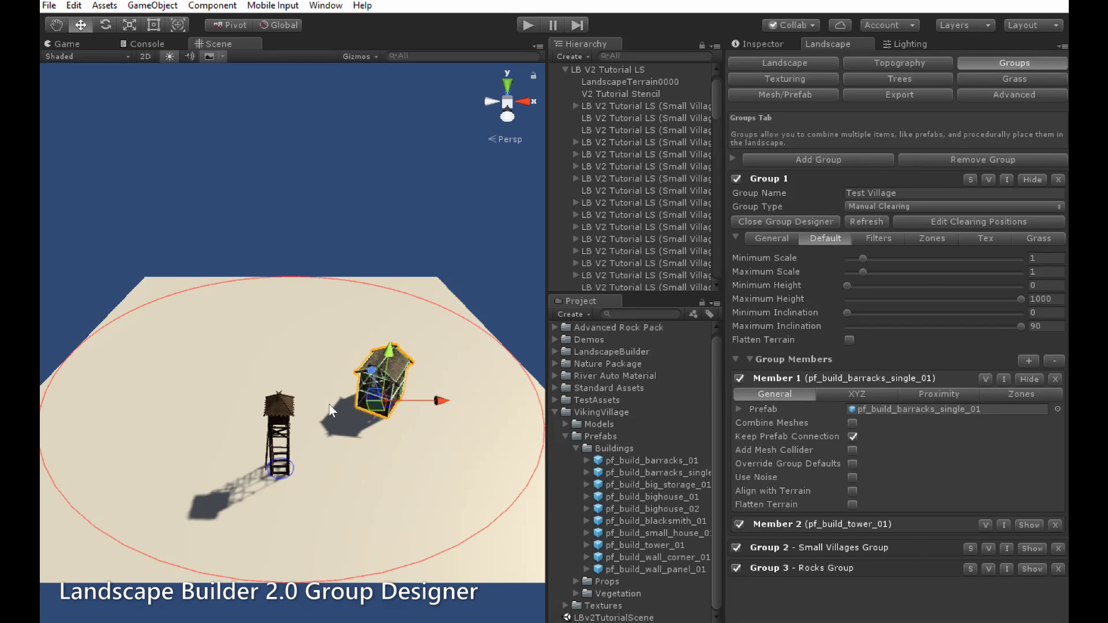
click(286, 413)
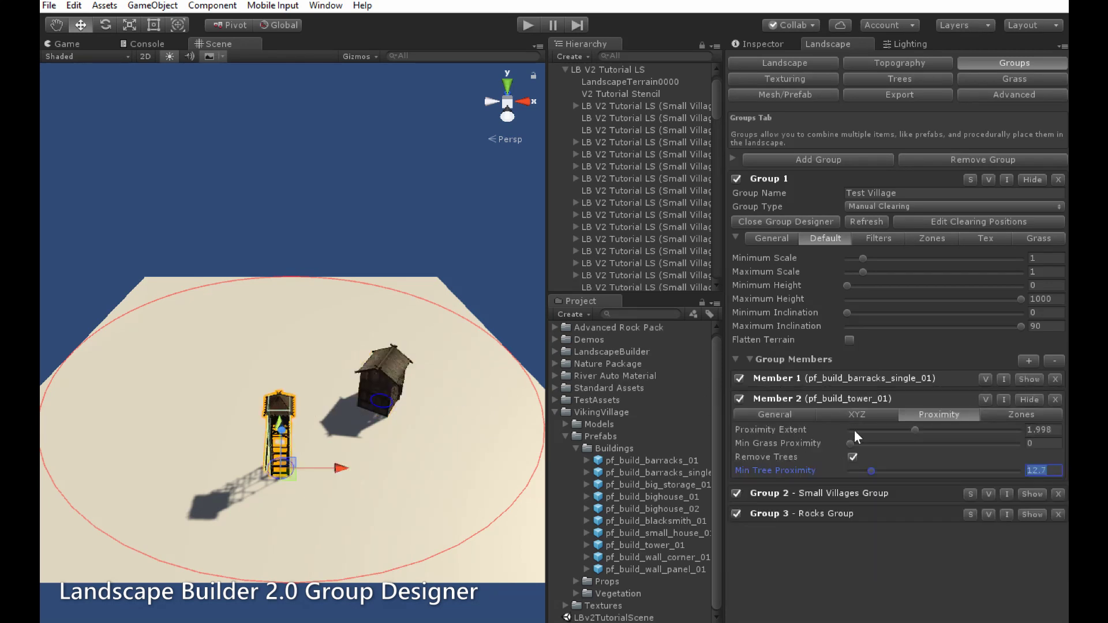
click(387, 367)
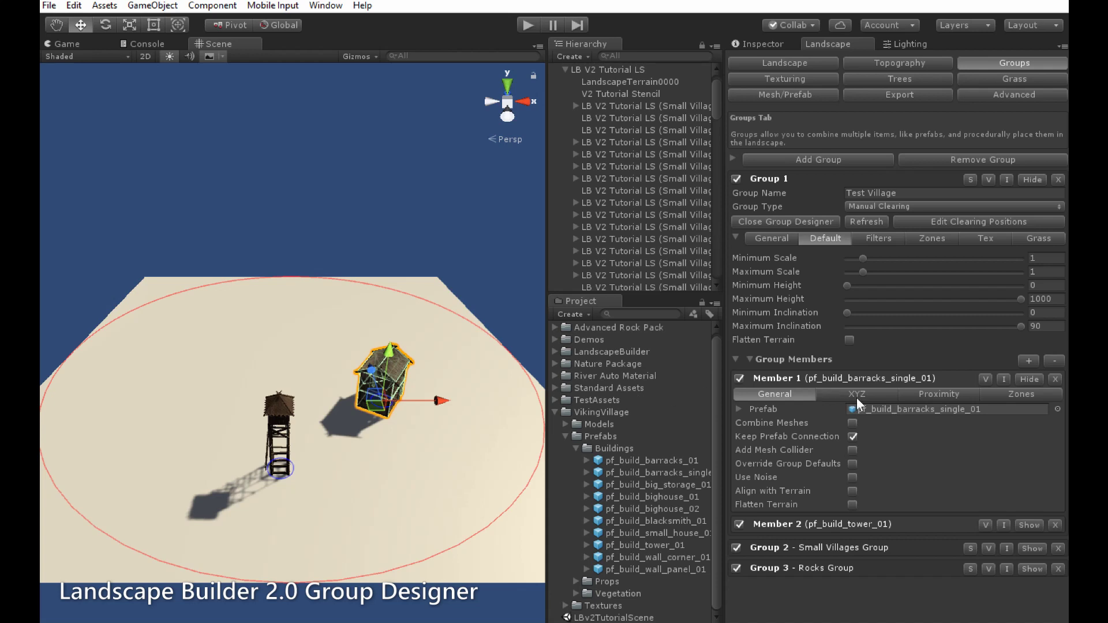
click(931, 394)
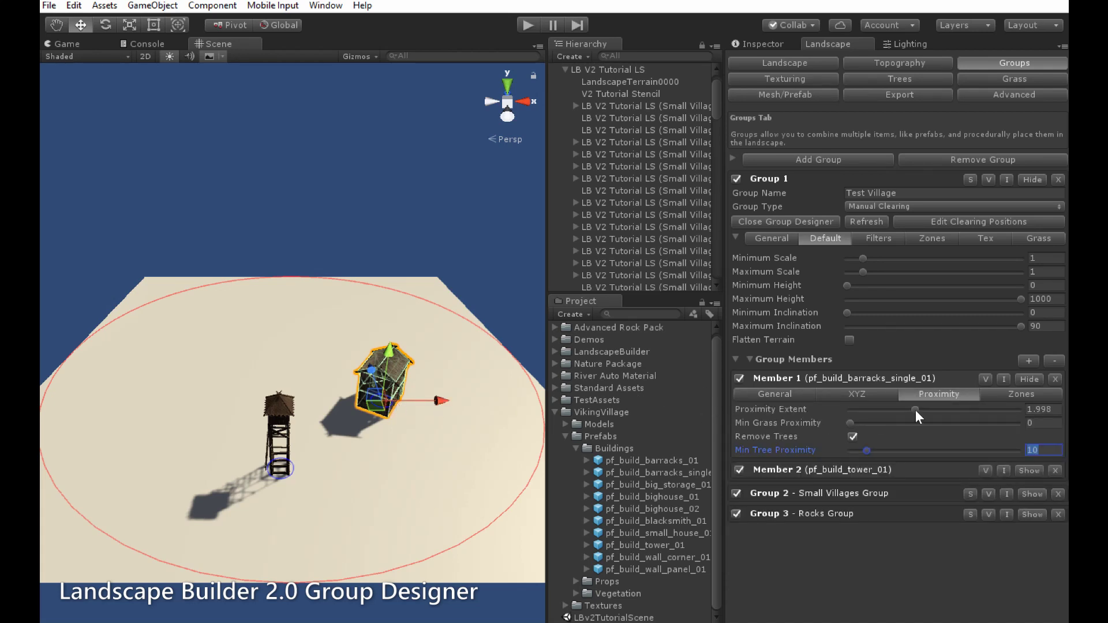
drag(915, 410, 928, 410)
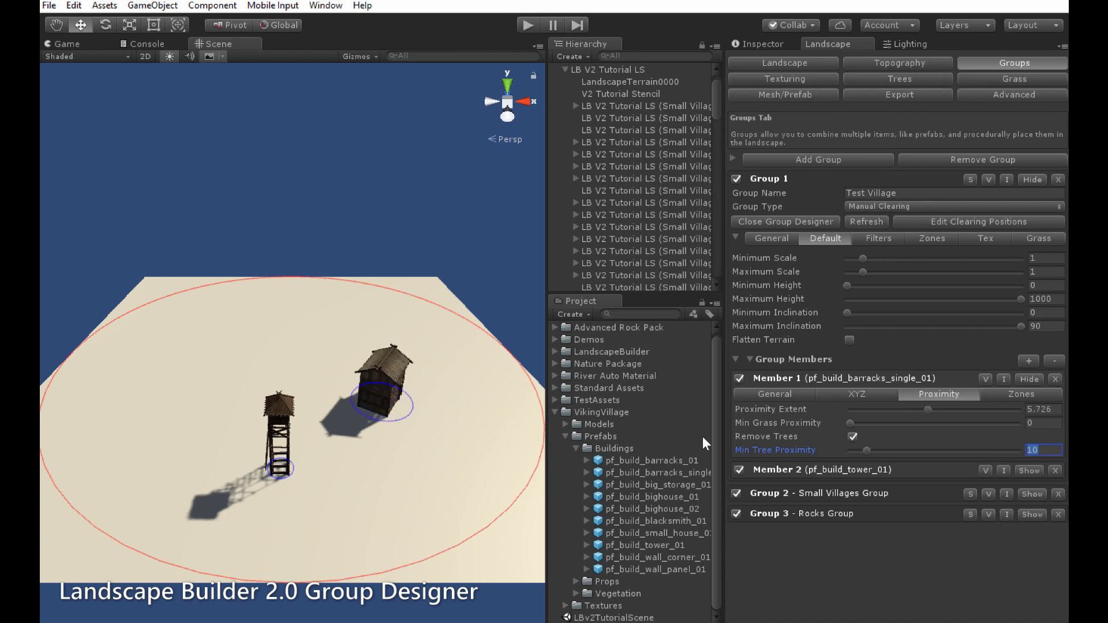
Enlarge the tower member's Proximity Extent until it nearly reaches the barracks' extent, ending at about 17.469.
click(284, 423)
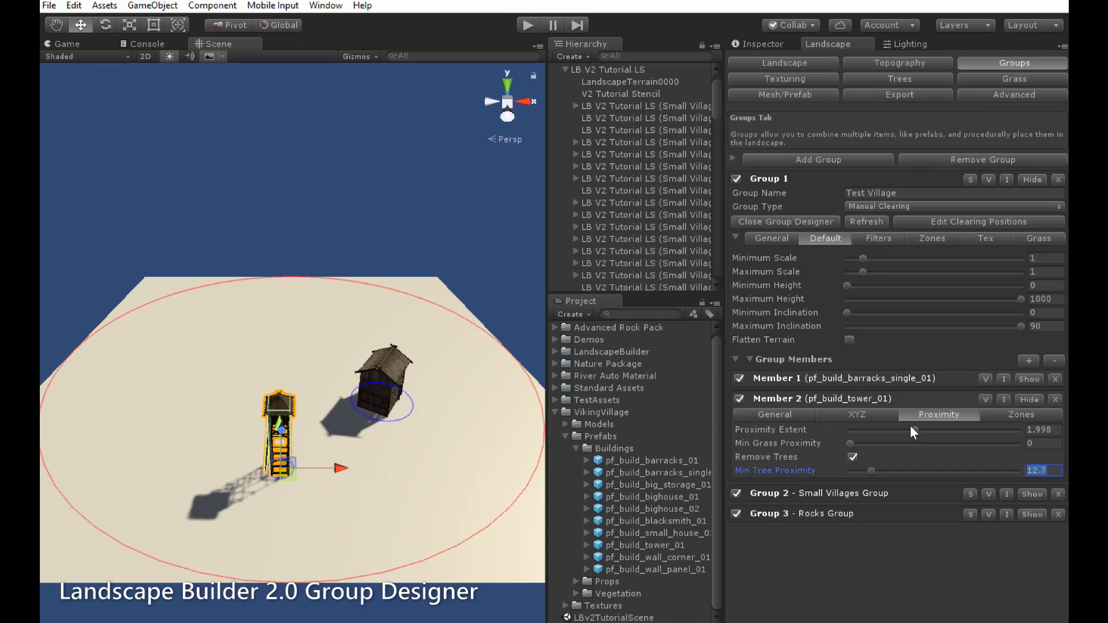
drag(913, 430, 940, 435)
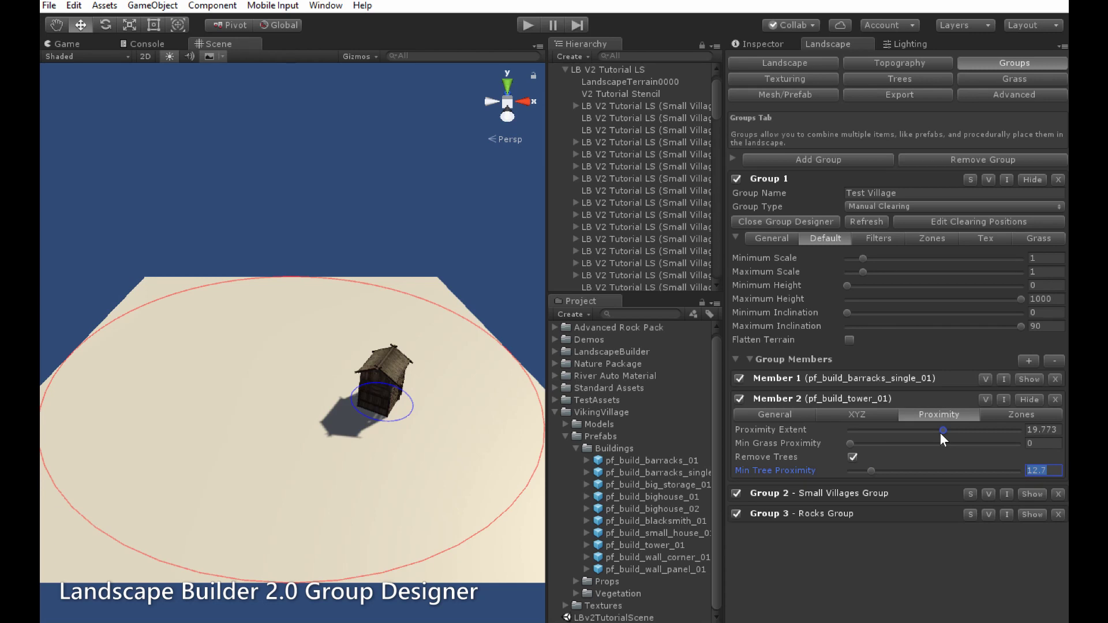
drag(940, 434, 946, 434)
drag(948, 433, 939, 433)
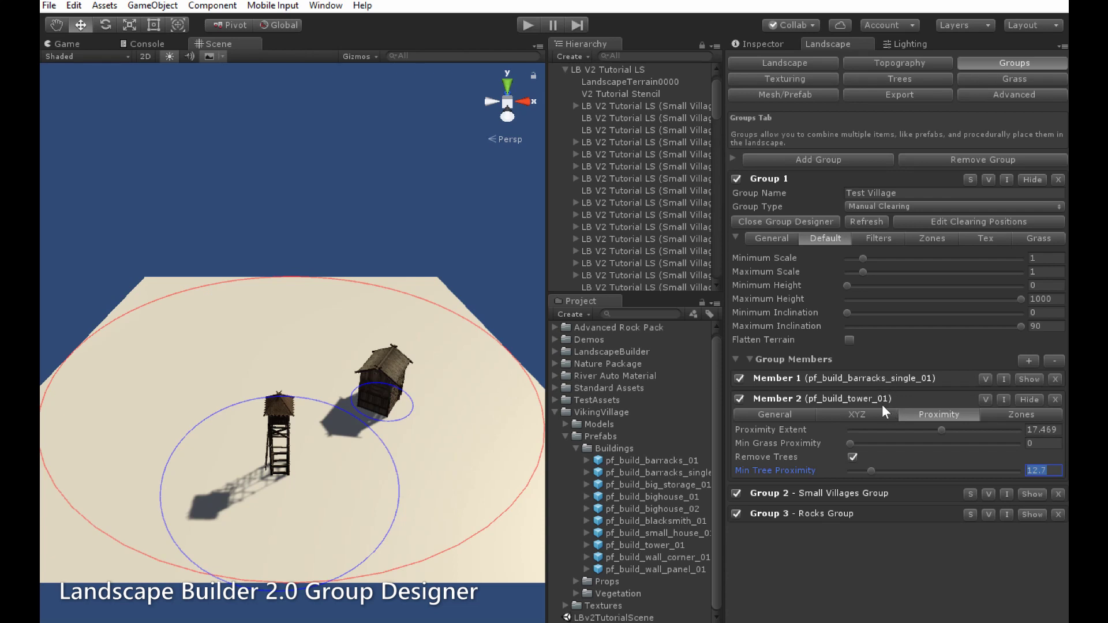
Move the barracks member below the tower member in the group, and reduce the tower's Proximity Extent to about 4.469.
click(985, 379)
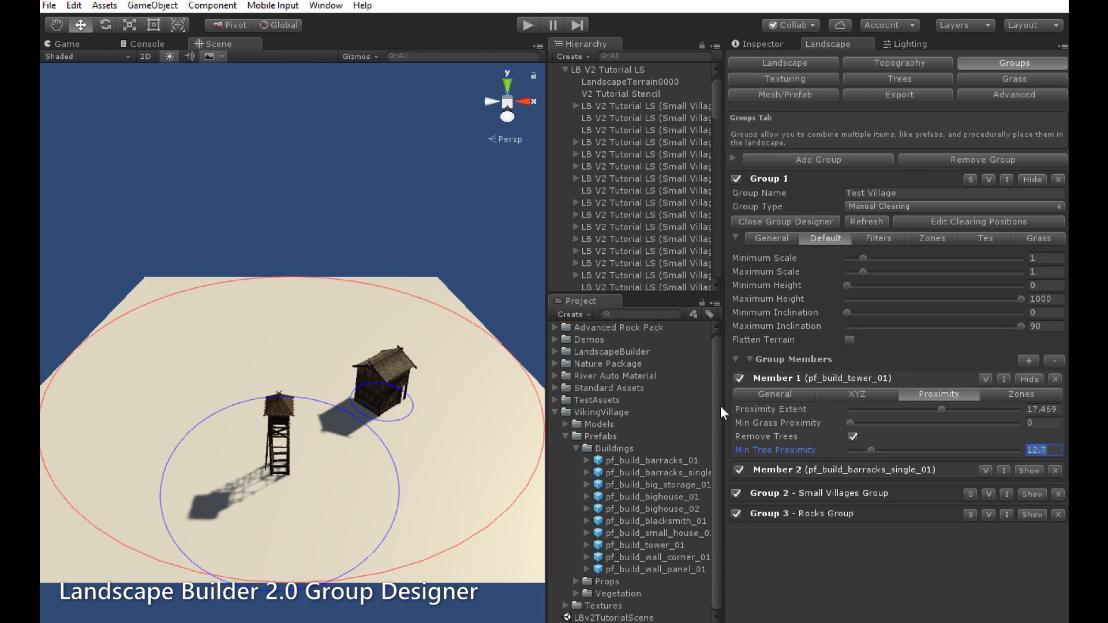
click(281, 415)
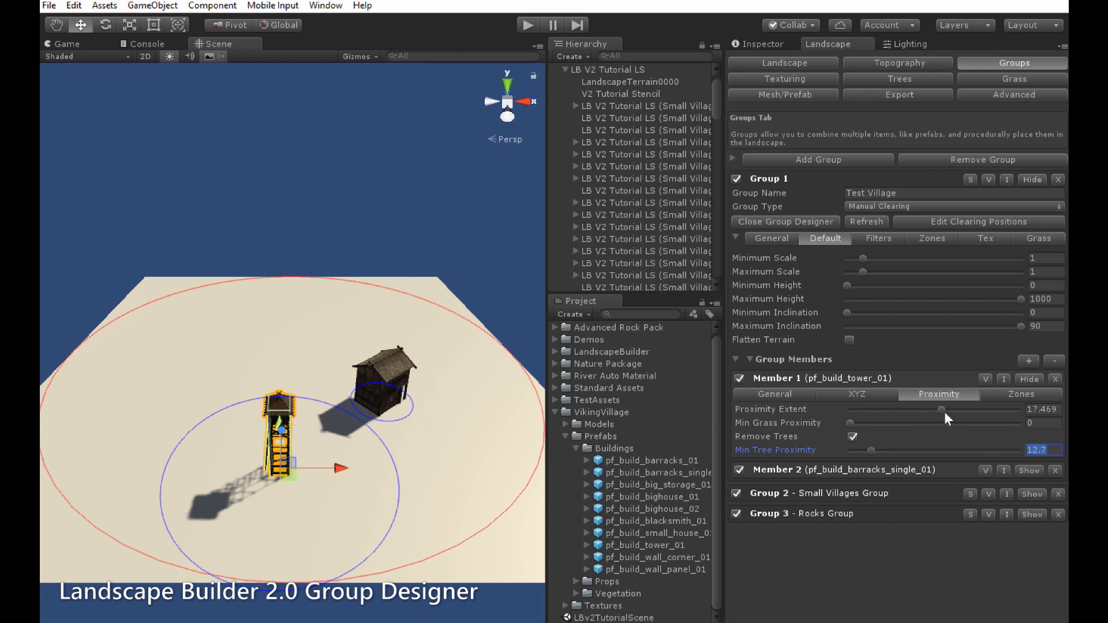
mouse_move(945, 411)
mouse_down()
mouse_move(930, 411)
mouse_move(954, 411)
mouse_move(928, 415)
mouse_up()
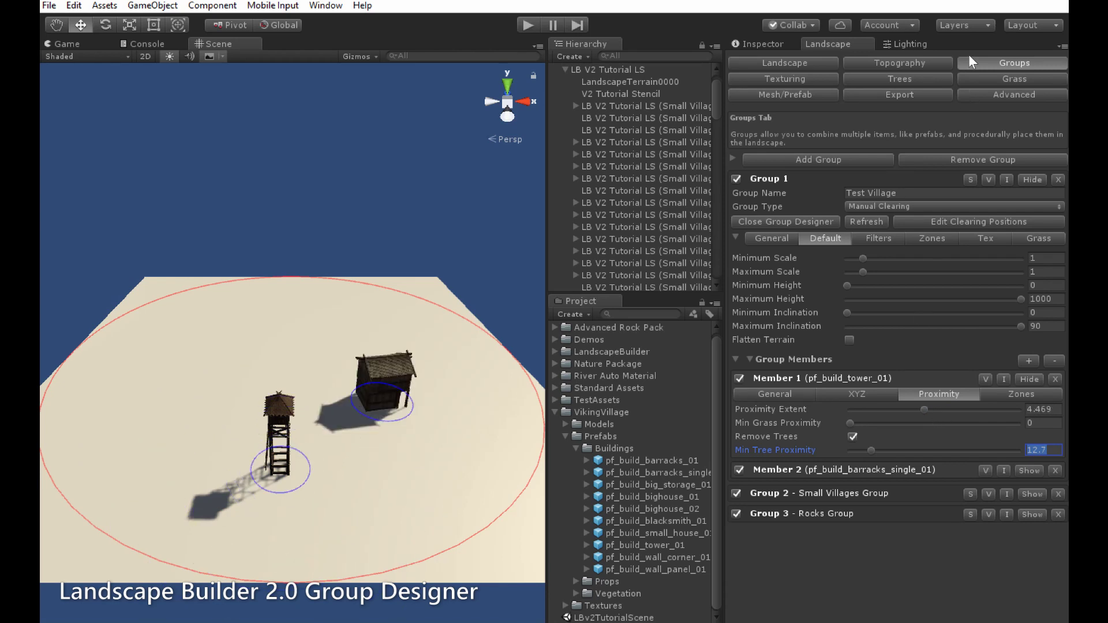
Move the tower toward the front-left of the clearing and turn off its Place In Centre option.
drag(279, 438, 237, 461)
right_click(241, 451)
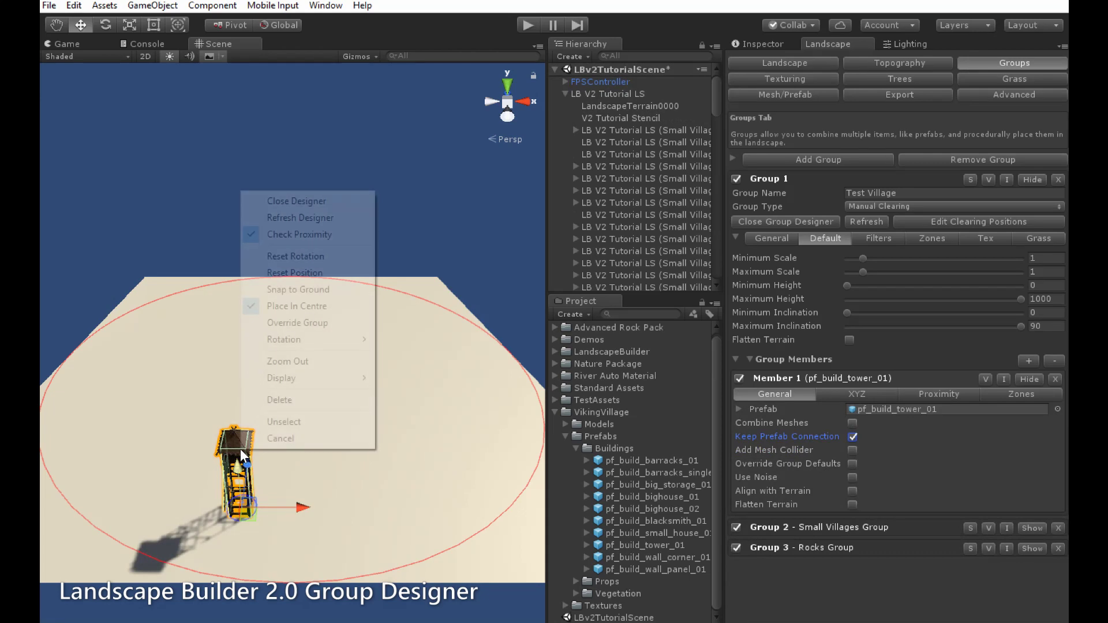
click(309, 306)
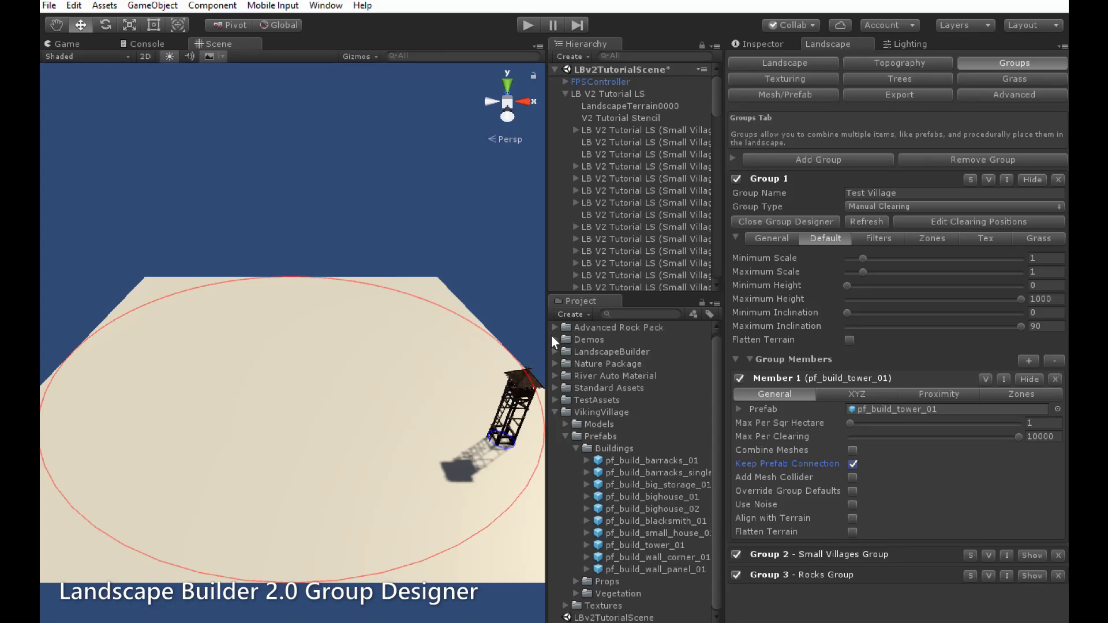
Refresh the group designer several times to re-place the tower randomly, and set its Max Per Sqr Hectare to 5.
click(876, 221)
click(876, 221)
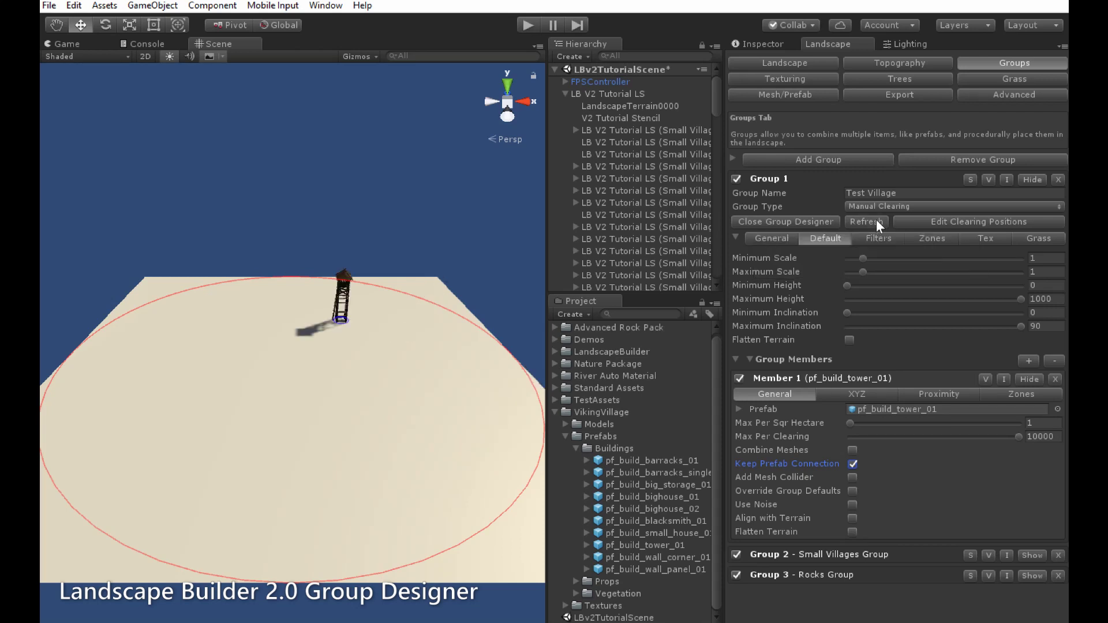
click(876, 220)
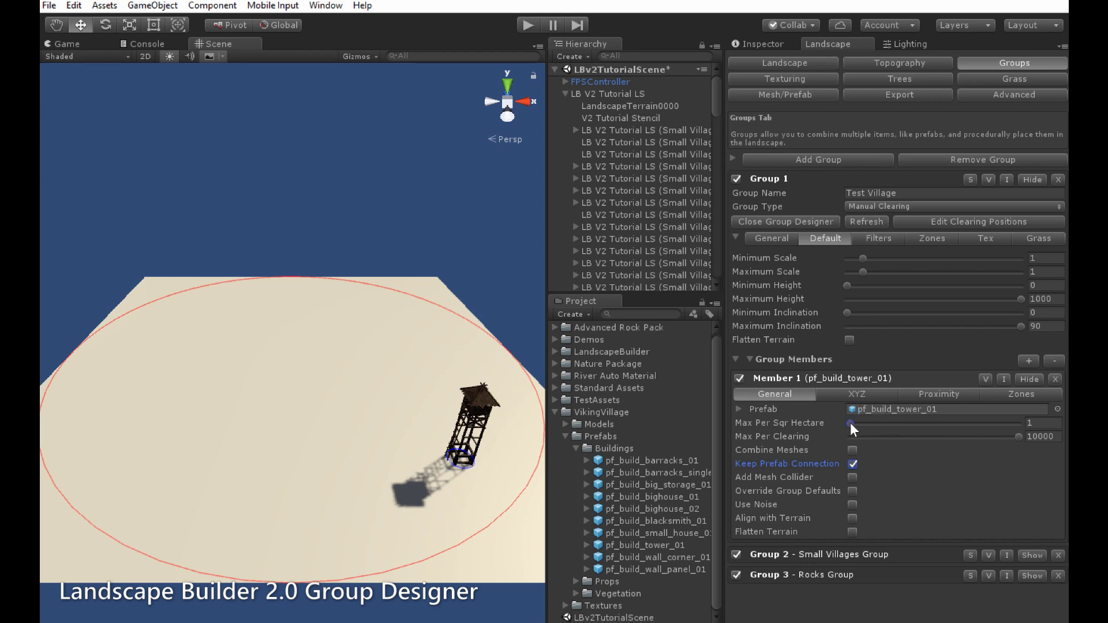
drag(853, 424, 888, 424)
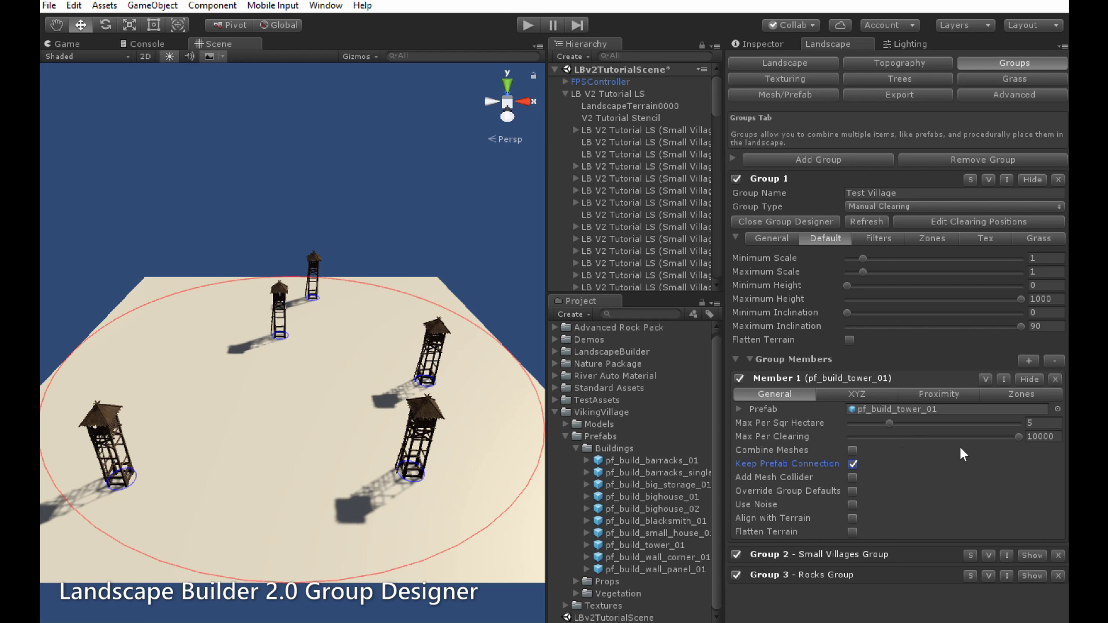
Try a Max Per Clearing limit of 5 on the tower member and restore the limit to 10000.
click(1041, 437)
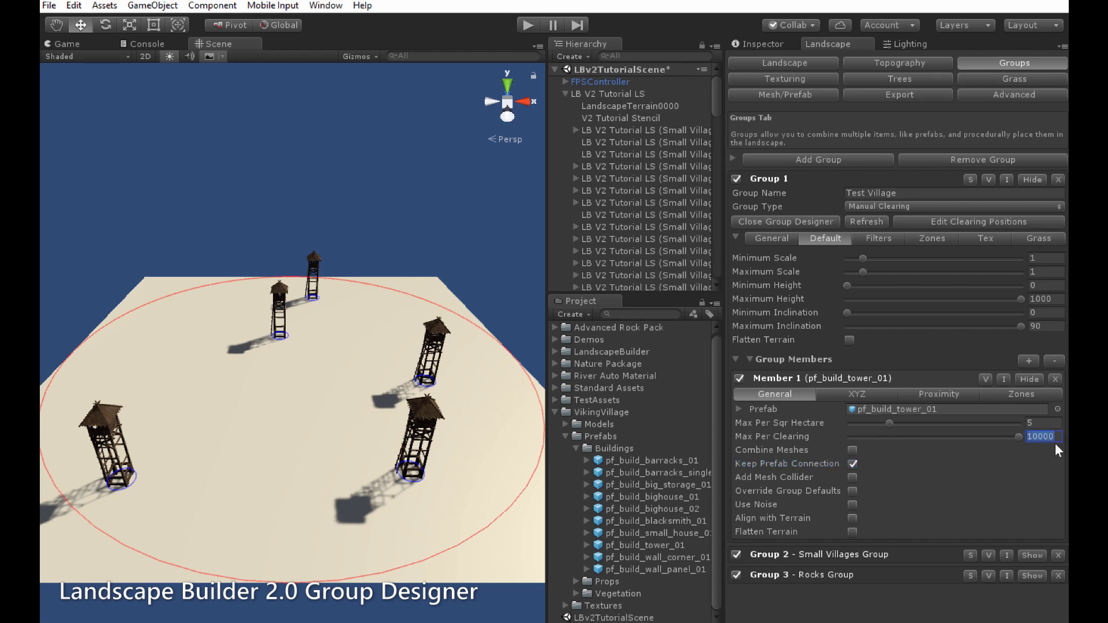
text(5)
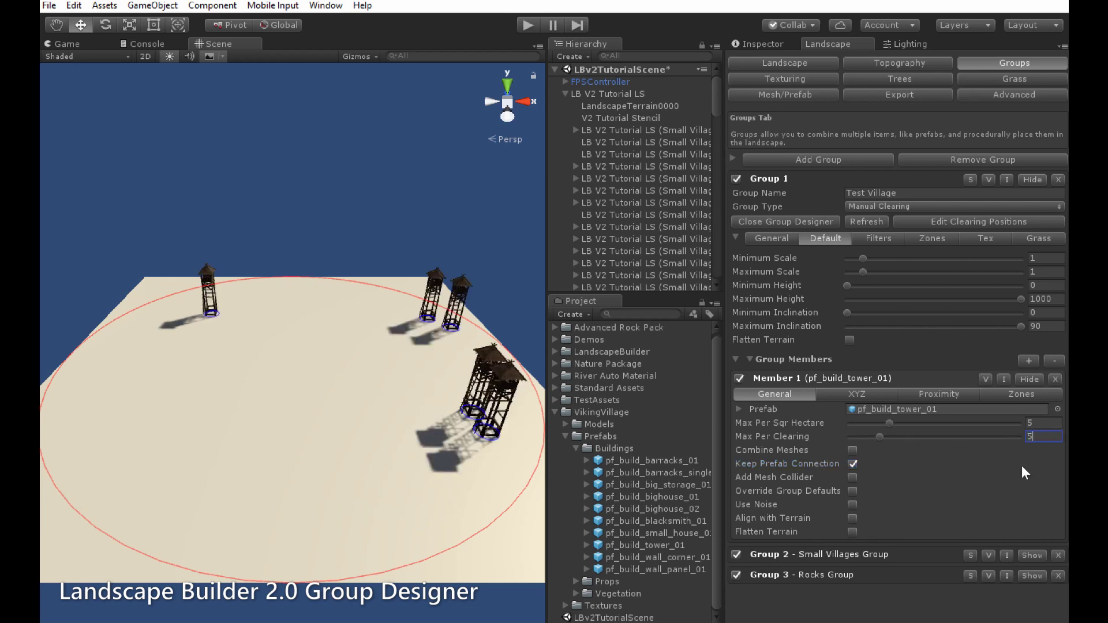
key(Tab)
key(space)
drag(932, 441, 1034, 434)
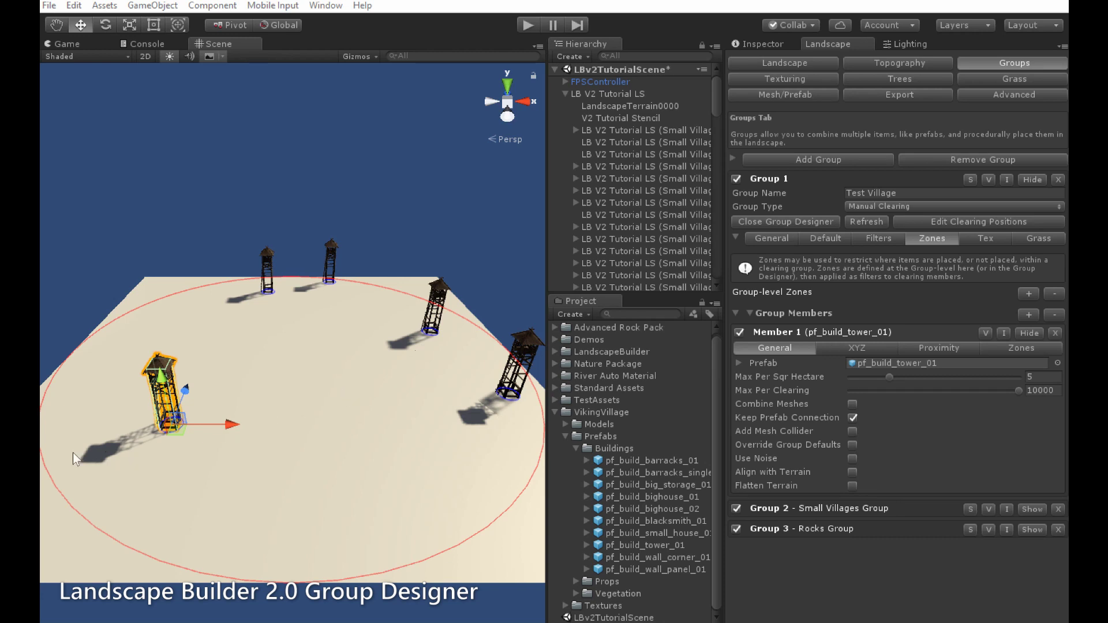
right_click(152, 369)
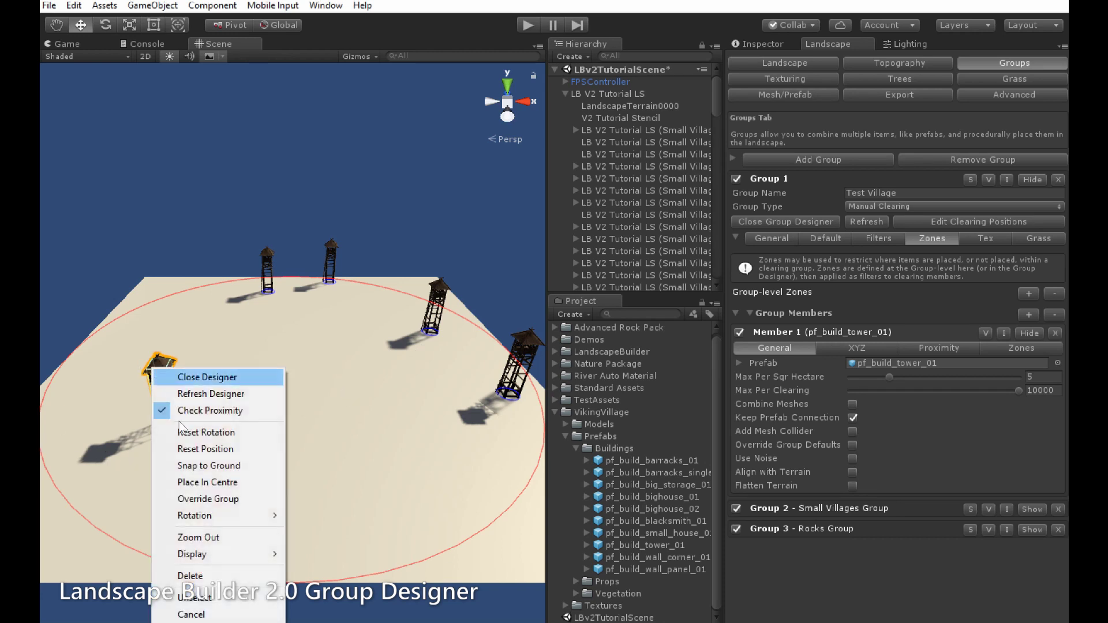
mouse_move(248, 554)
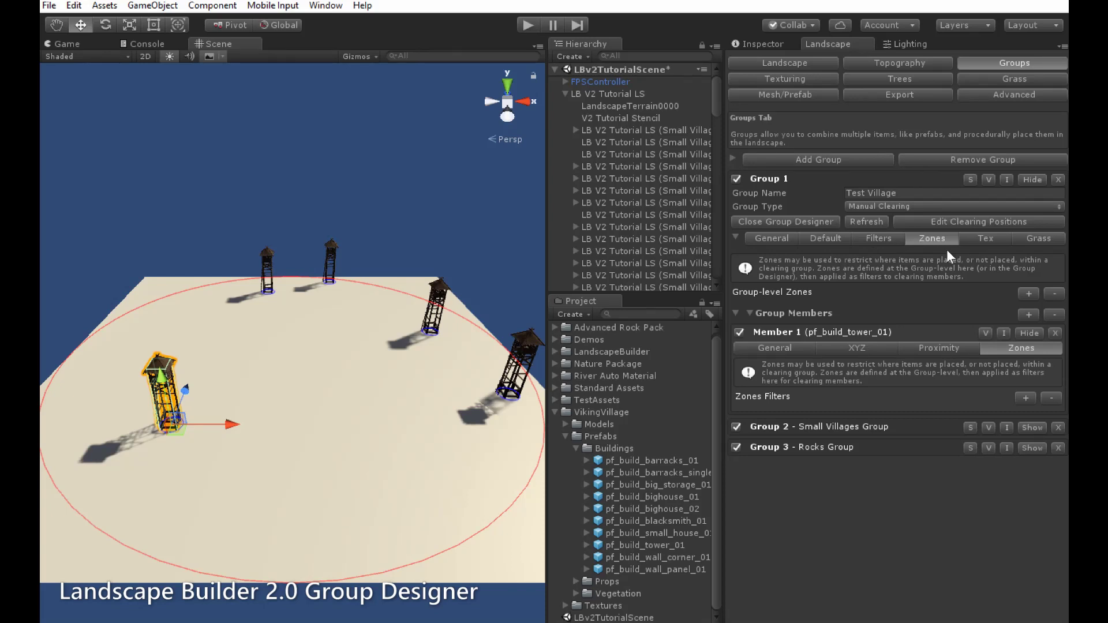
Add a circular group-level zone with a 25.3 radius and centre it at about X -18.74, Z -23.79.
click(1027, 293)
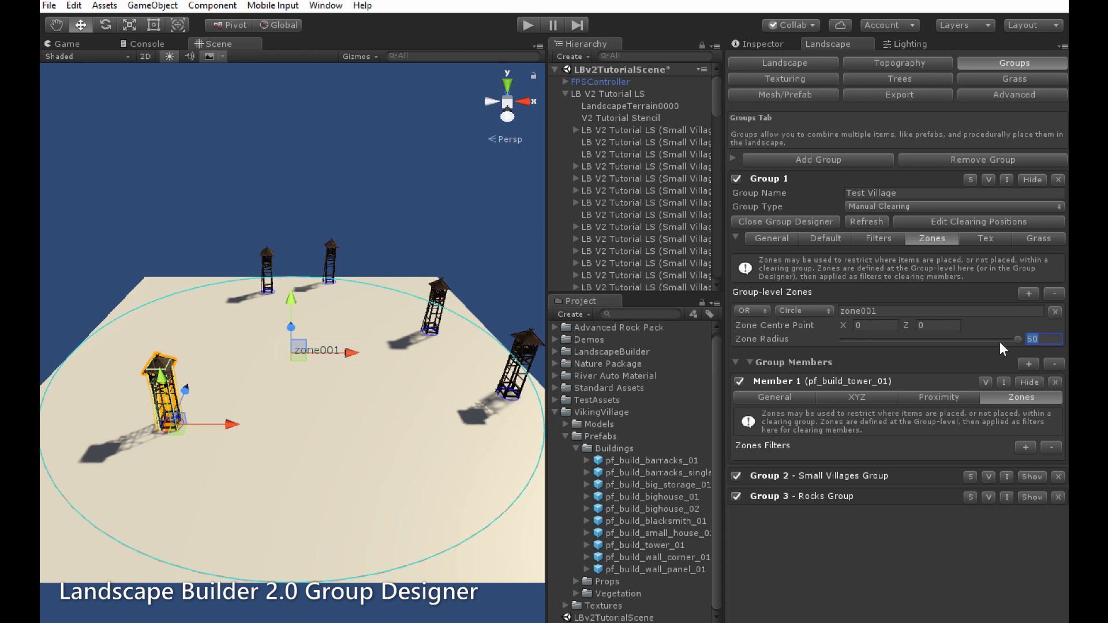
drag(1016, 338, 941, 349)
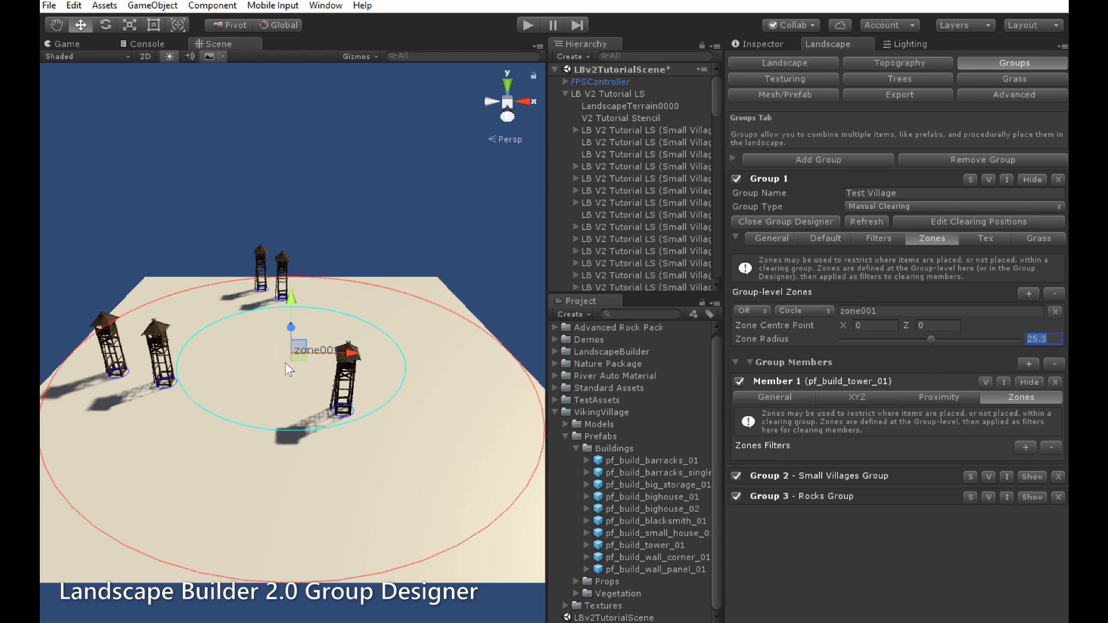
drag(296, 358, 183, 423)
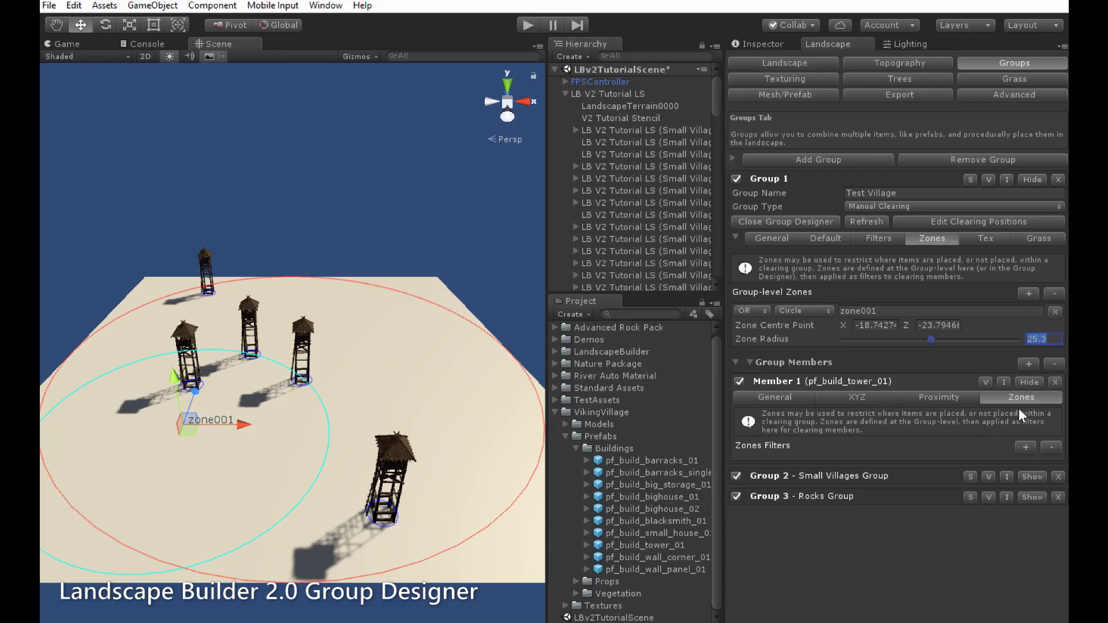
Add a zone001 filter to the tower member and move the zone to about X -22.21, Z -1.22.
click(1025, 447)
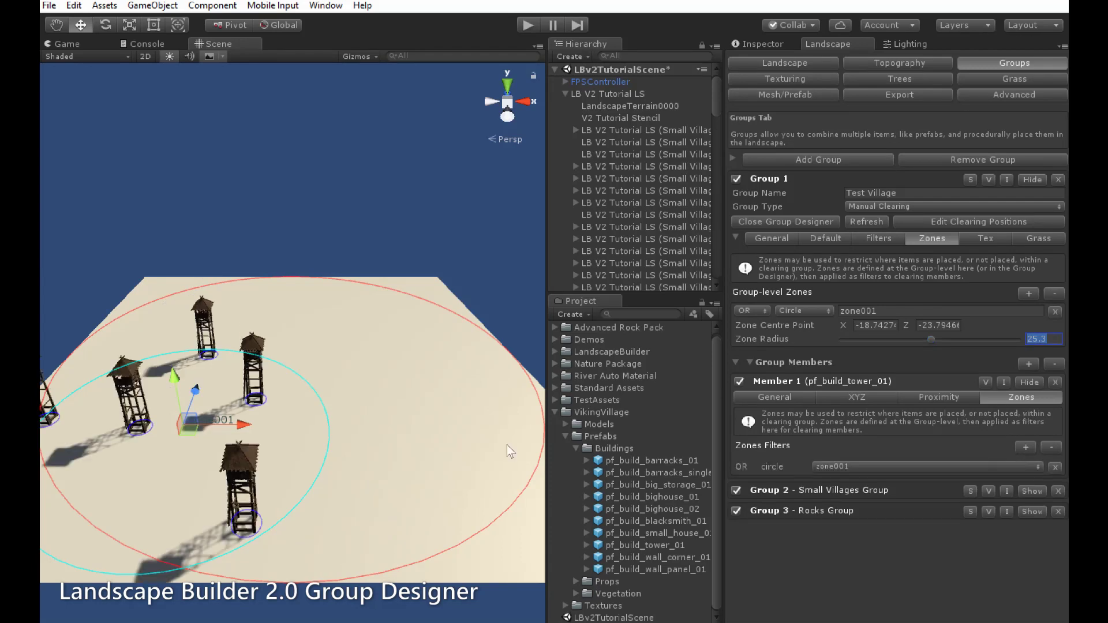
drag(191, 430, 193, 354)
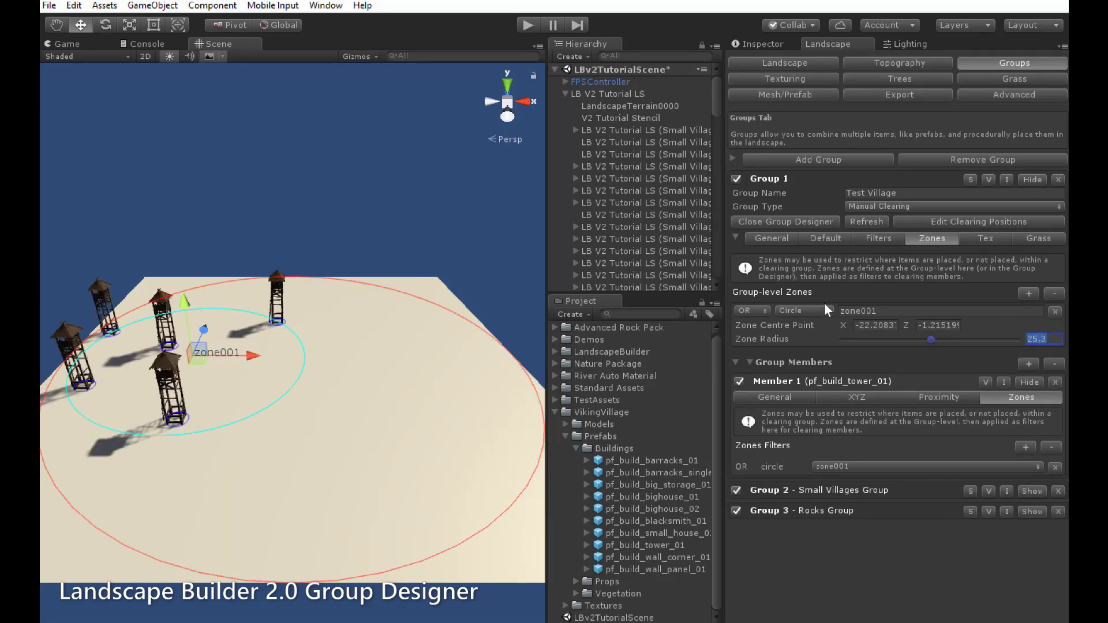
Change zone001 to a rectangle and shorten its length to 37.3.
click(787, 313)
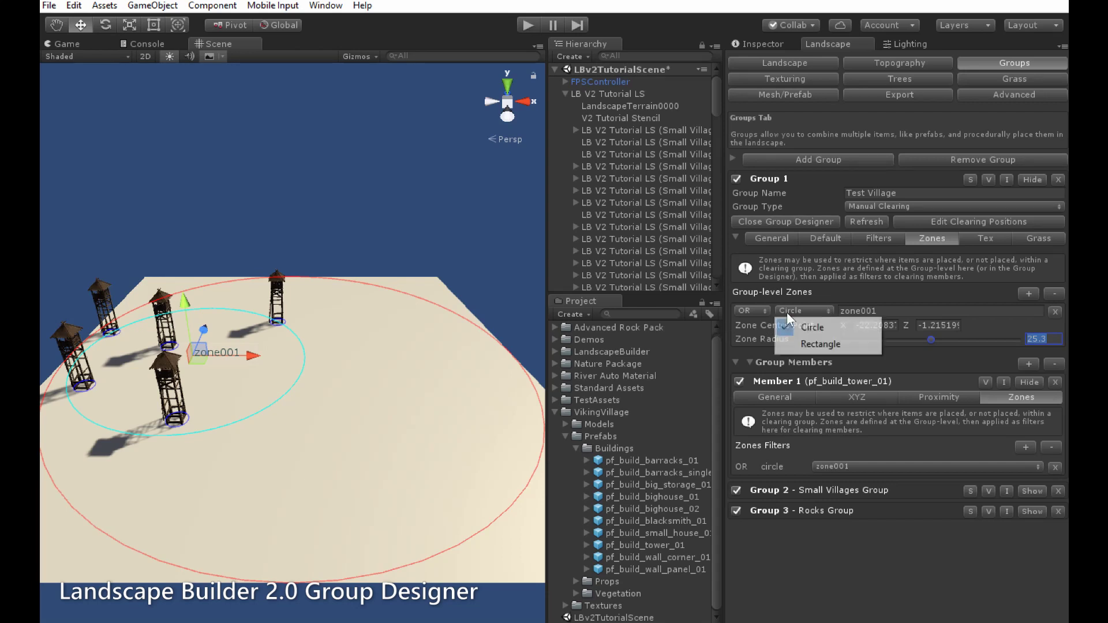
click(817, 338)
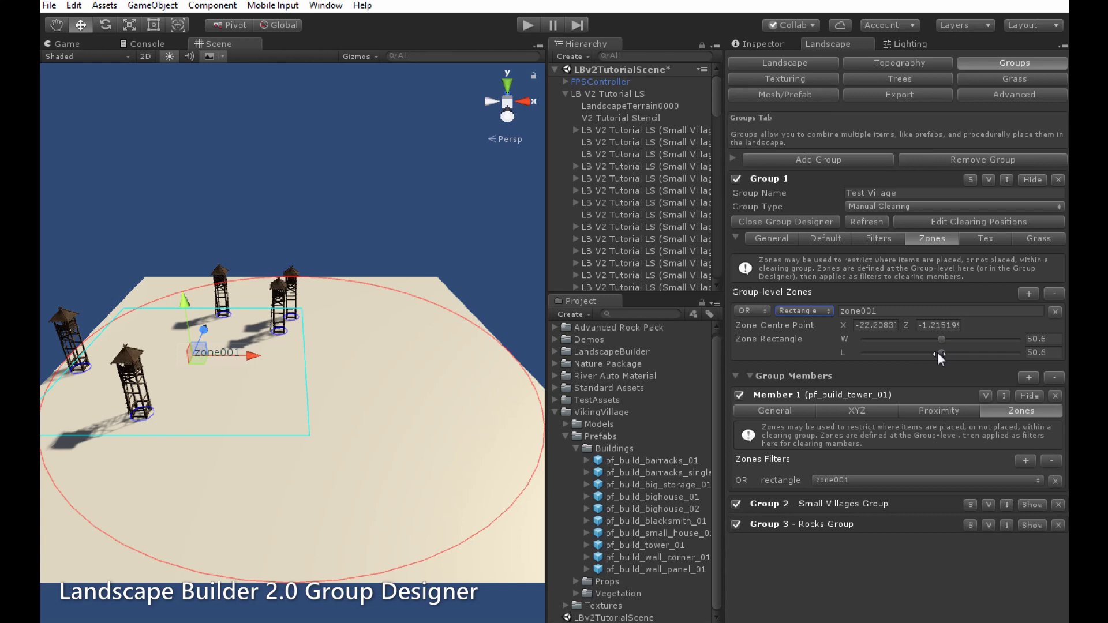
drag(937, 353, 923, 355)
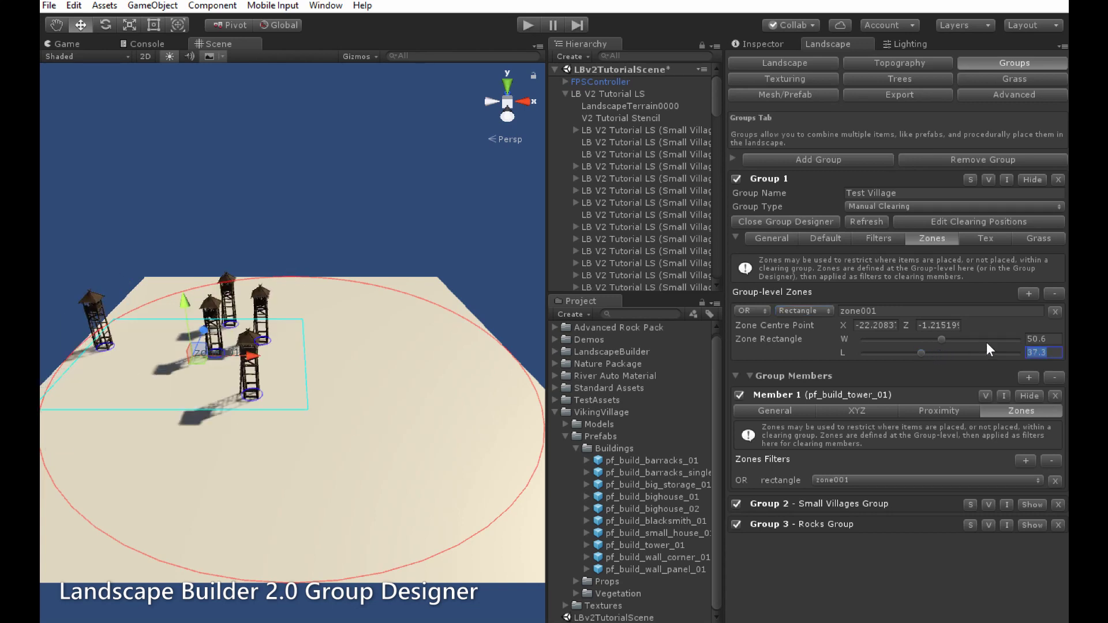
Set zone001 to NOT so it excludes towers, and try moving it toward the front of the clearing with a designer refresh.
click(754, 310)
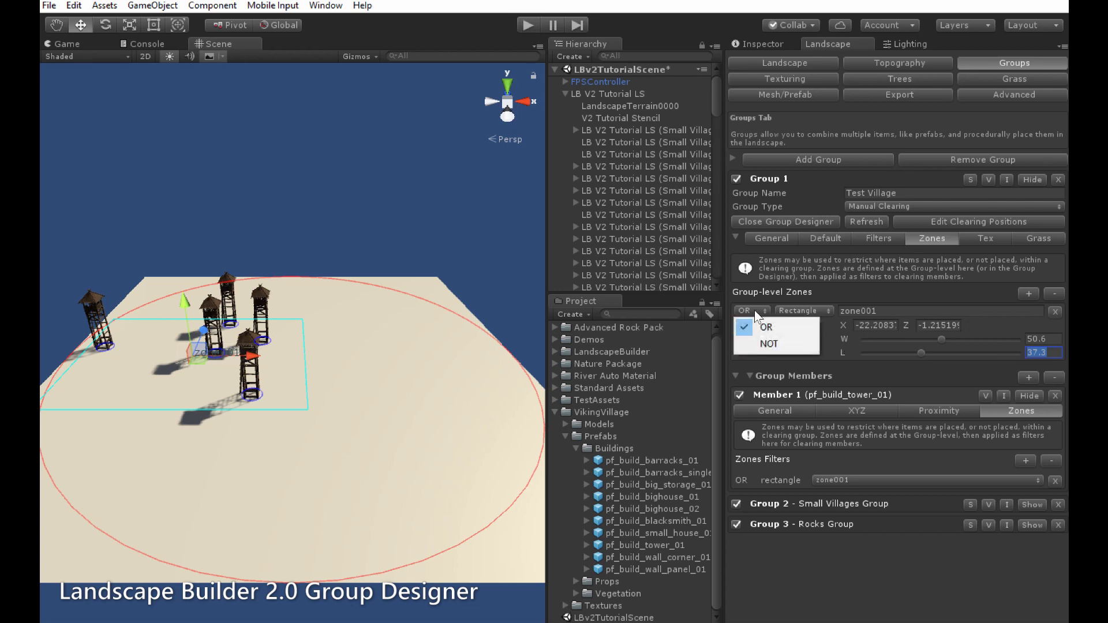
click(763, 339)
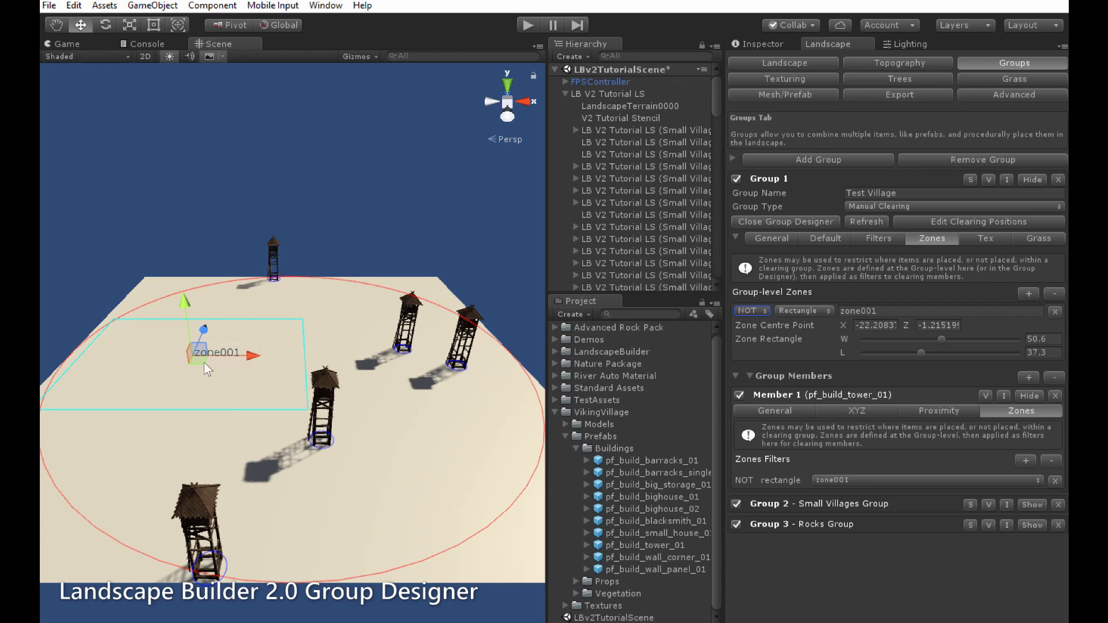
drag(206, 364, 339, 400)
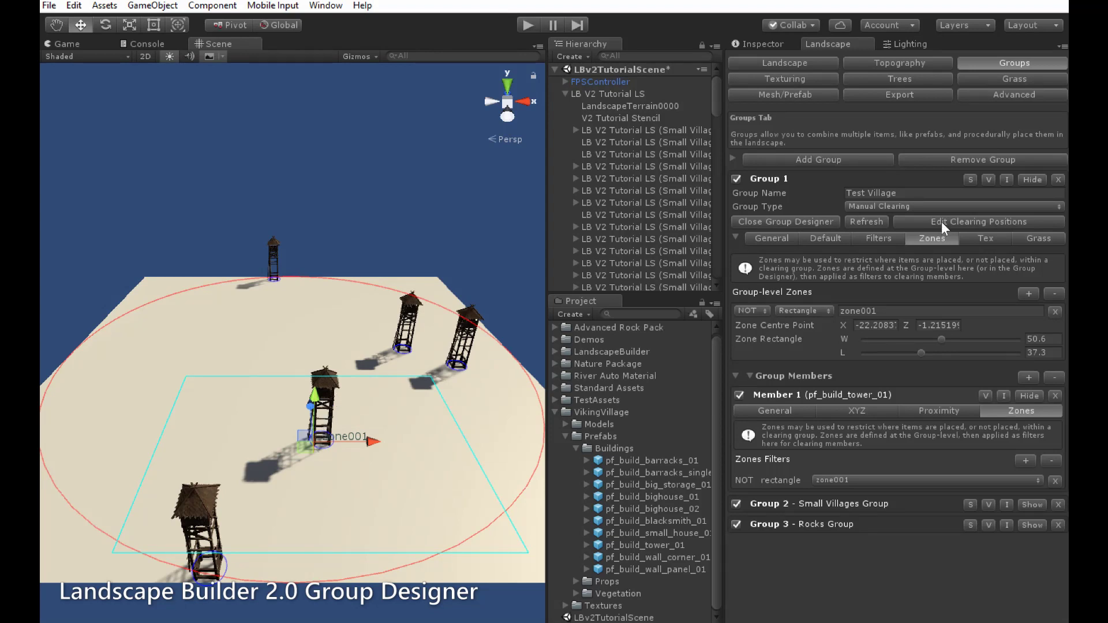
click(881, 222)
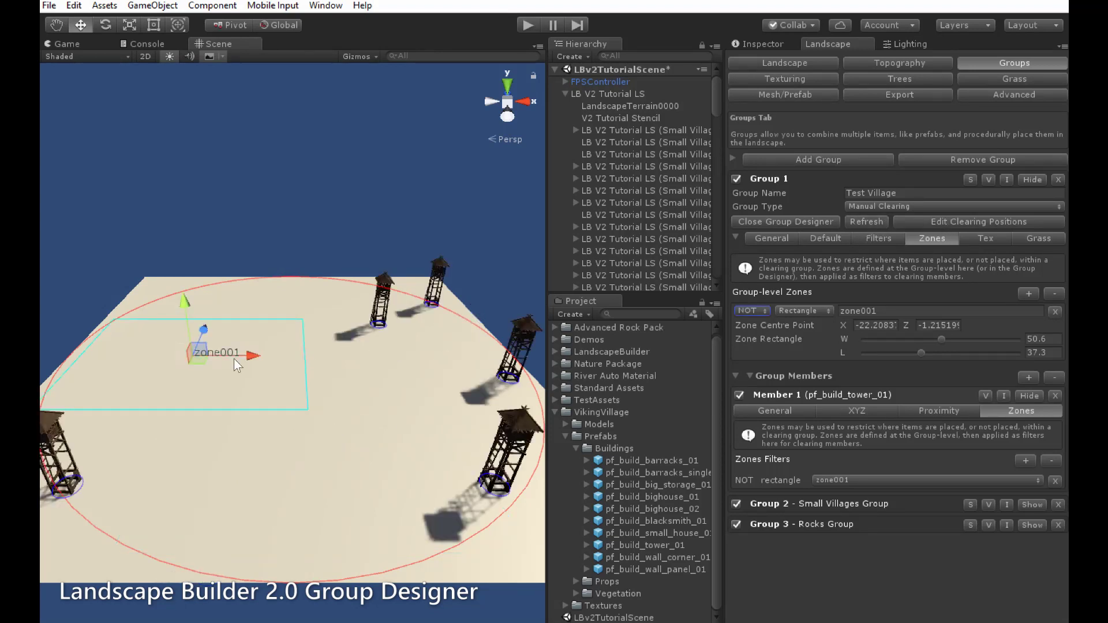
Move zone001 to about X 4.85, Z -15.07 and set it back to OR.
drag(204, 358, 316, 393)
click(746, 311)
click(769, 331)
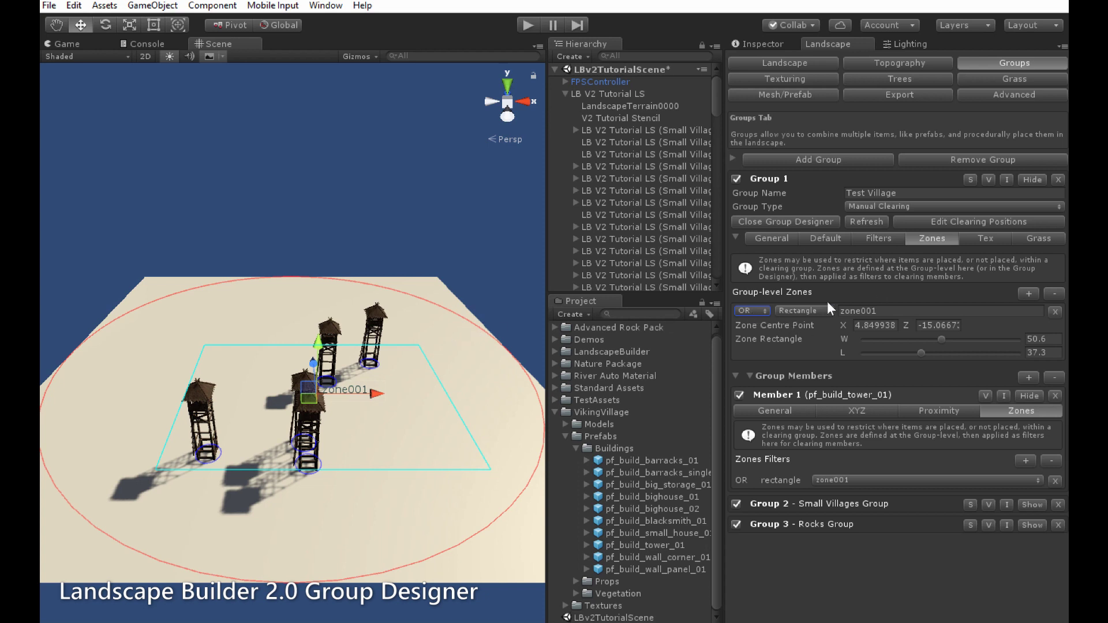
Delete the zone001 group-level zone and the pf_build_tower_01 member from the Test Village group.
click(1058, 294)
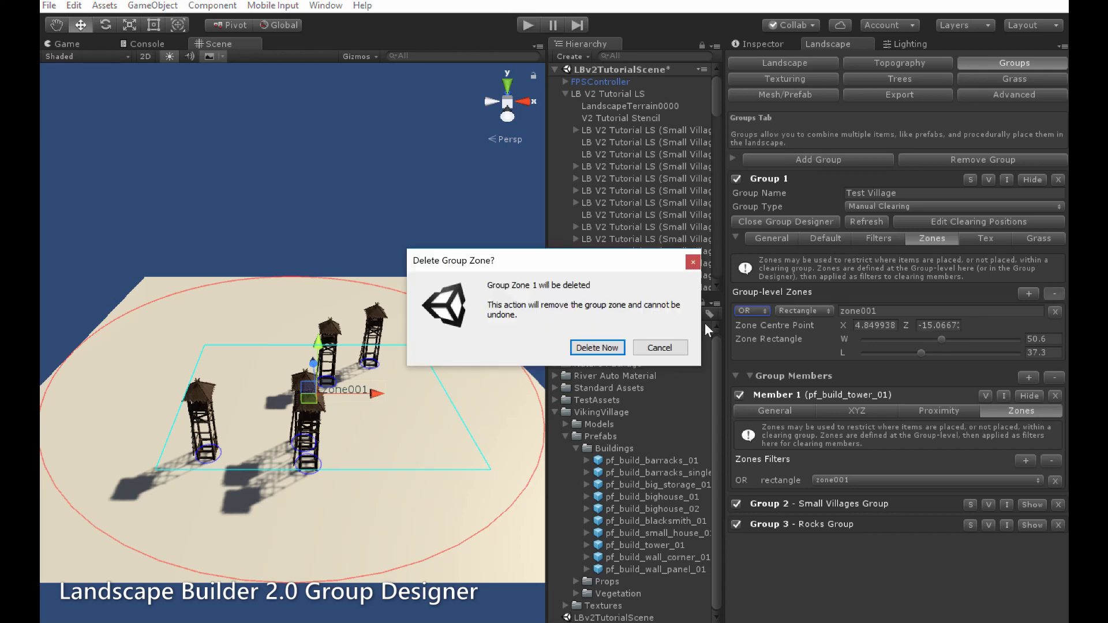
click(595, 348)
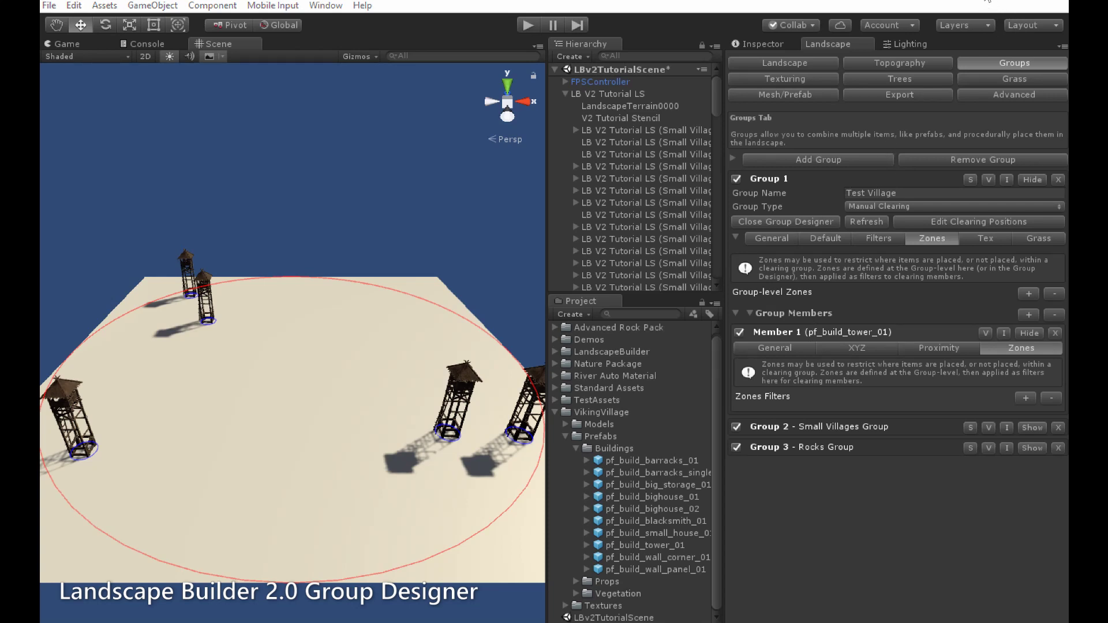
click(462, 396)
right_click(461, 392)
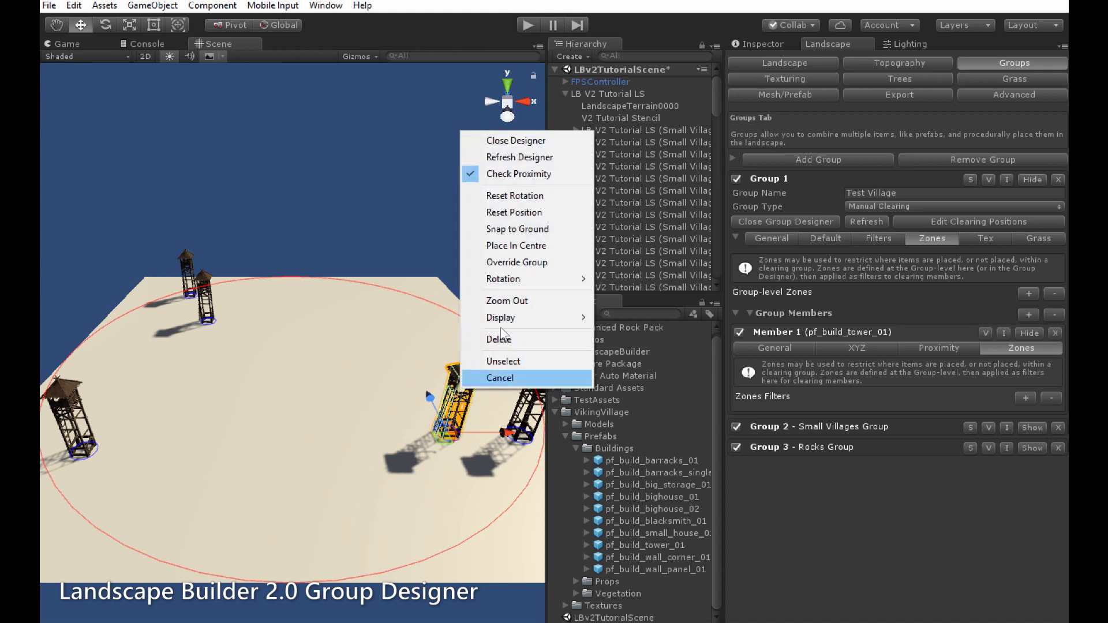
click(530, 340)
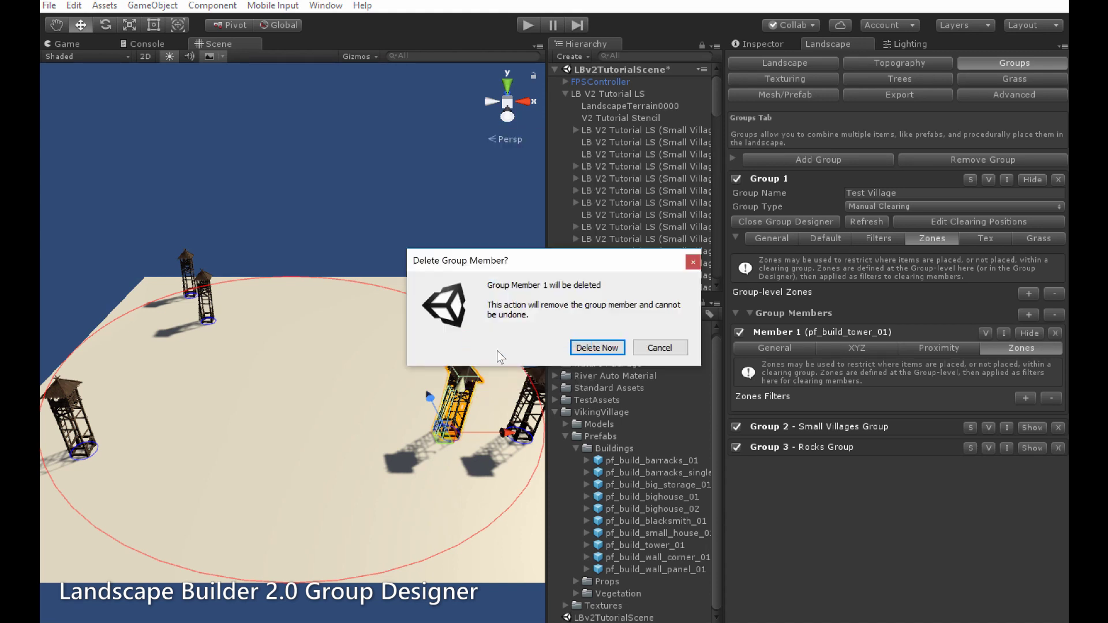
click(597, 347)
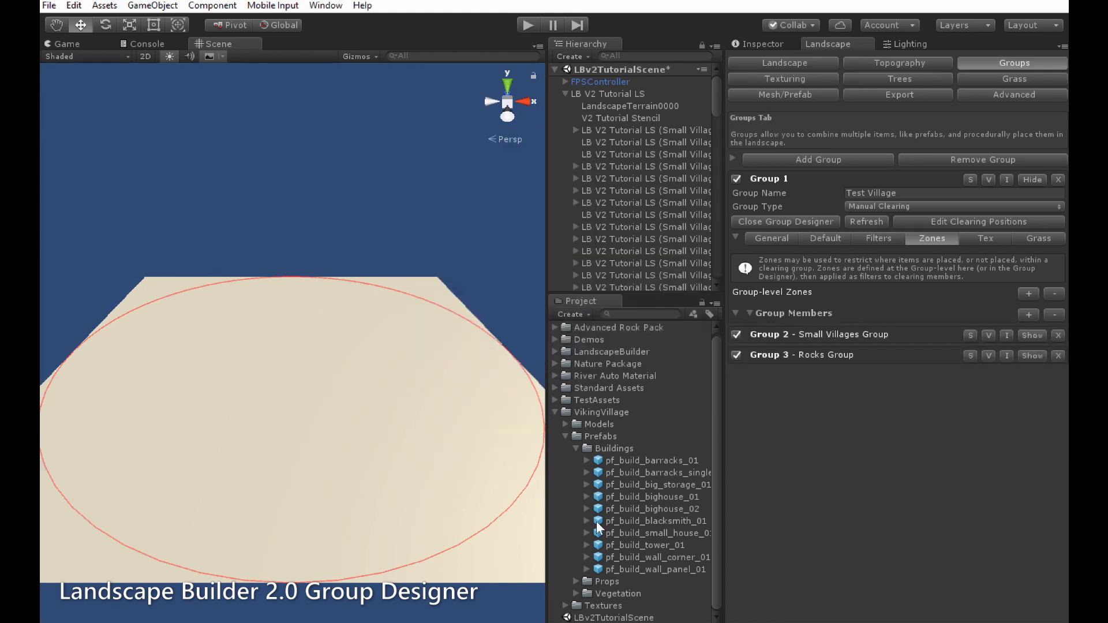
Add pf_build_small_house_01 near the clearing's middle as a member with Place In Centre off and Max Per Sqr Hectare set to 5.
drag(672, 534, 284, 421)
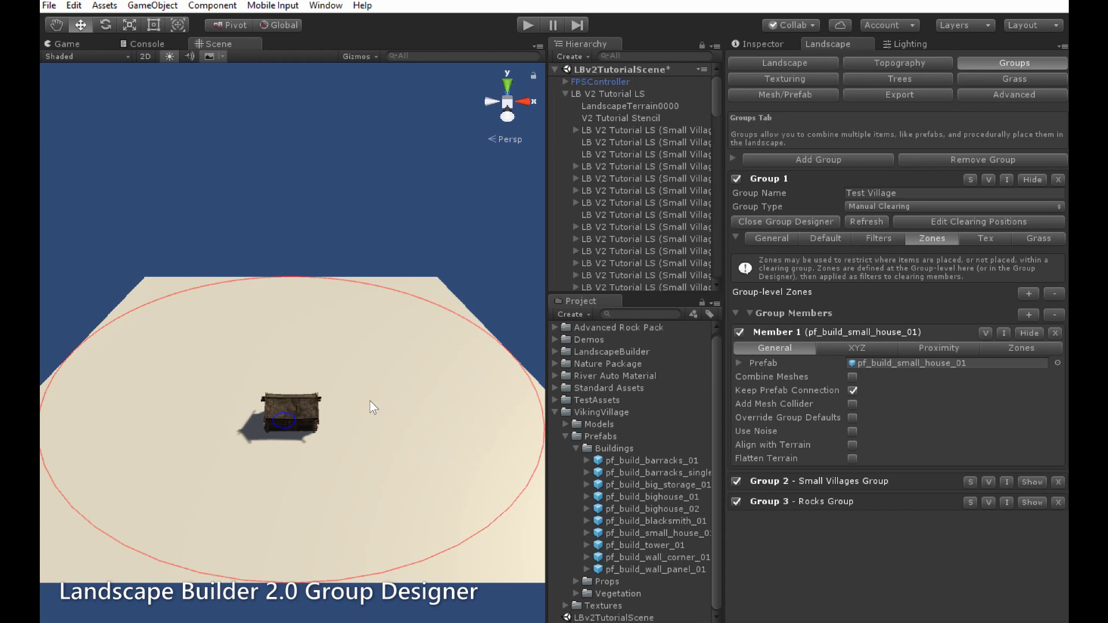
click(305, 412)
right_click(305, 412)
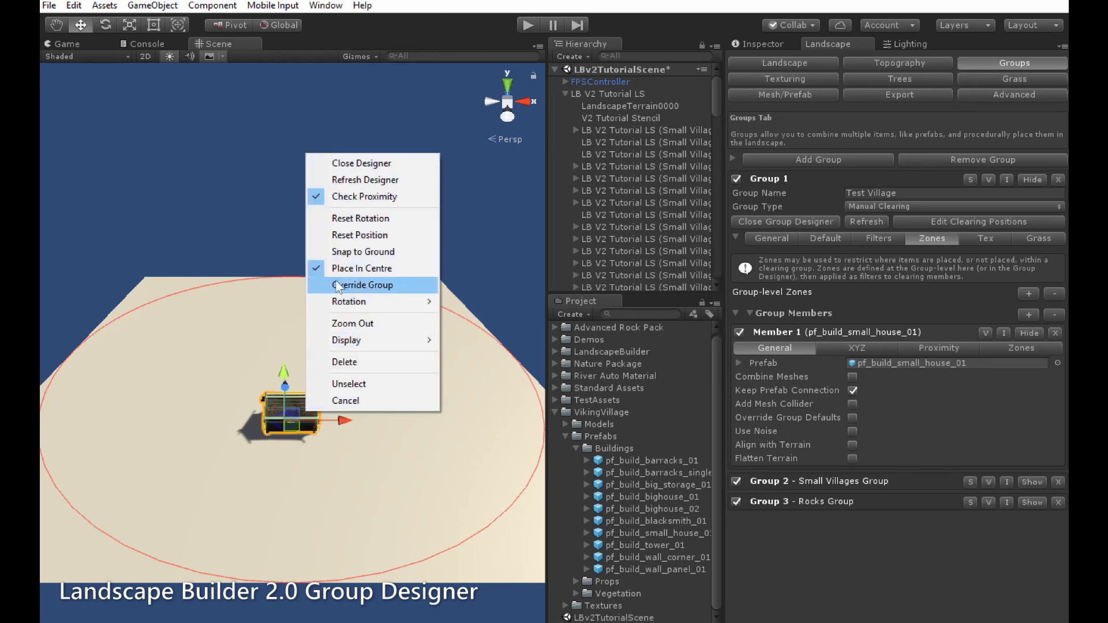
click(363, 269)
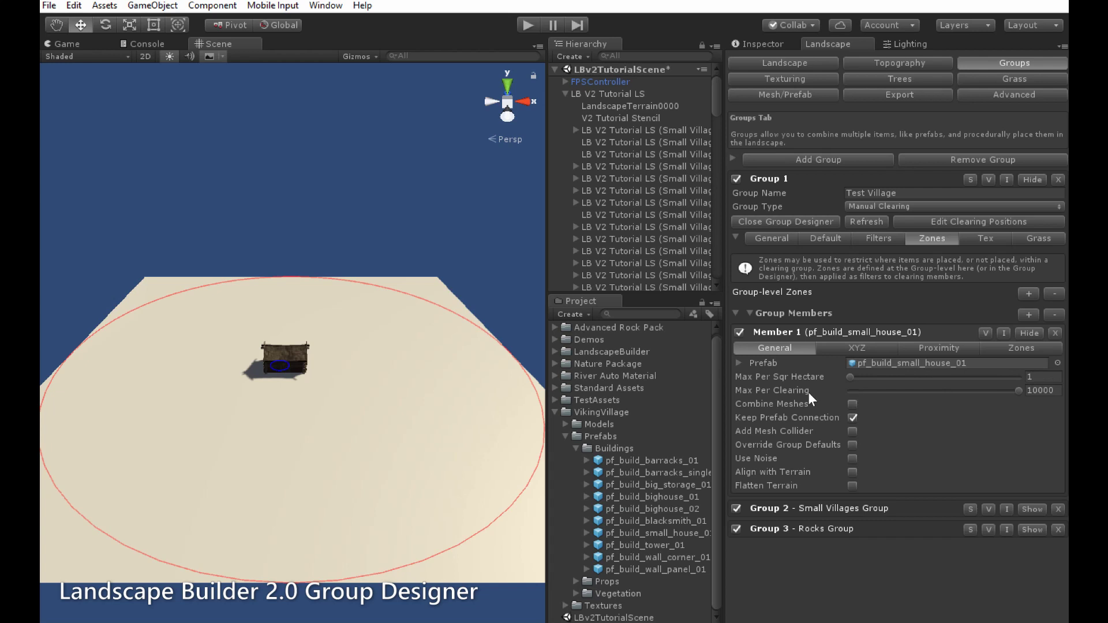
drag(855, 375, 888, 375)
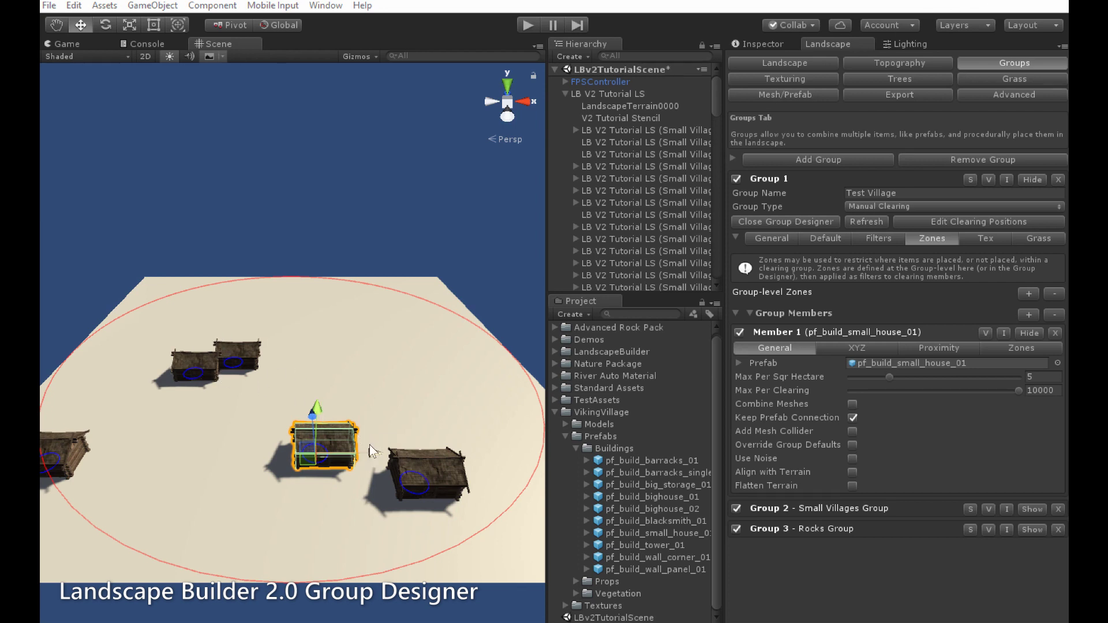
Turn on Randomise Y rotation for the pf_build_small_house_01 member from one of its houses in the scene.
click(407, 461)
right_click(417, 462)
mouse_move(475, 390)
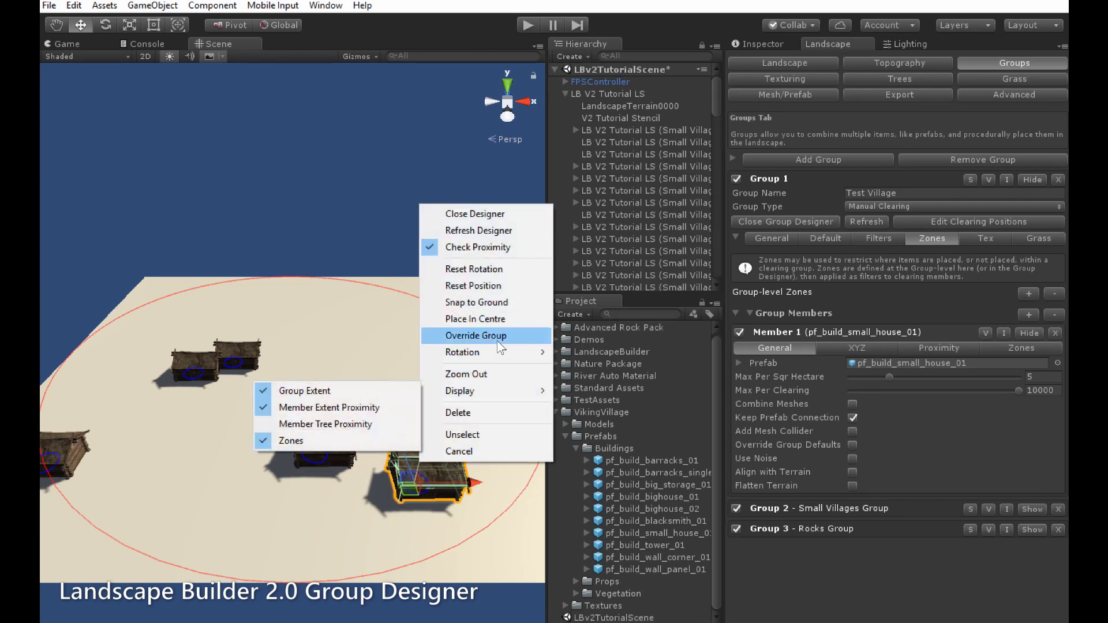
mouse_move(499, 351)
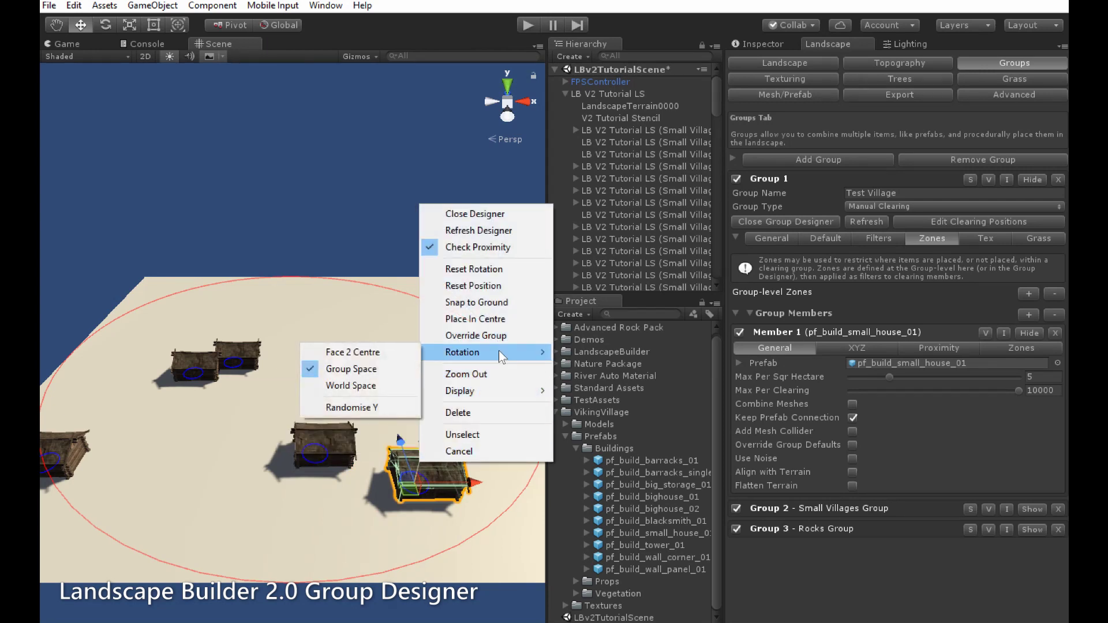
click(380, 407)
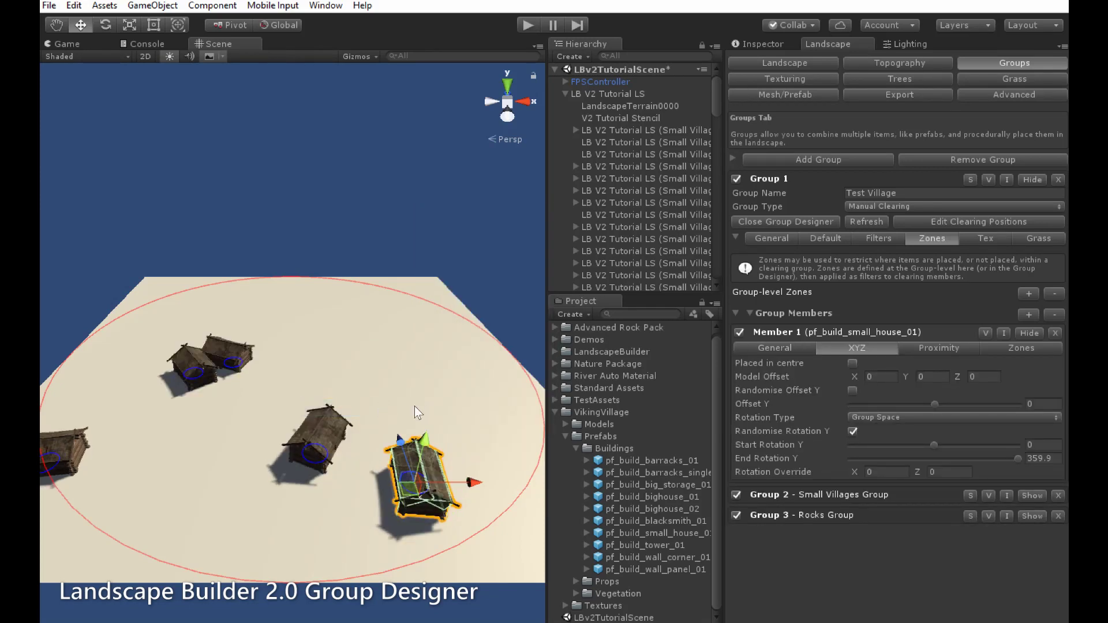
Refresh the Group Designer several times to preview different random placements and rotations of the small houses.
right_click(400, 480)
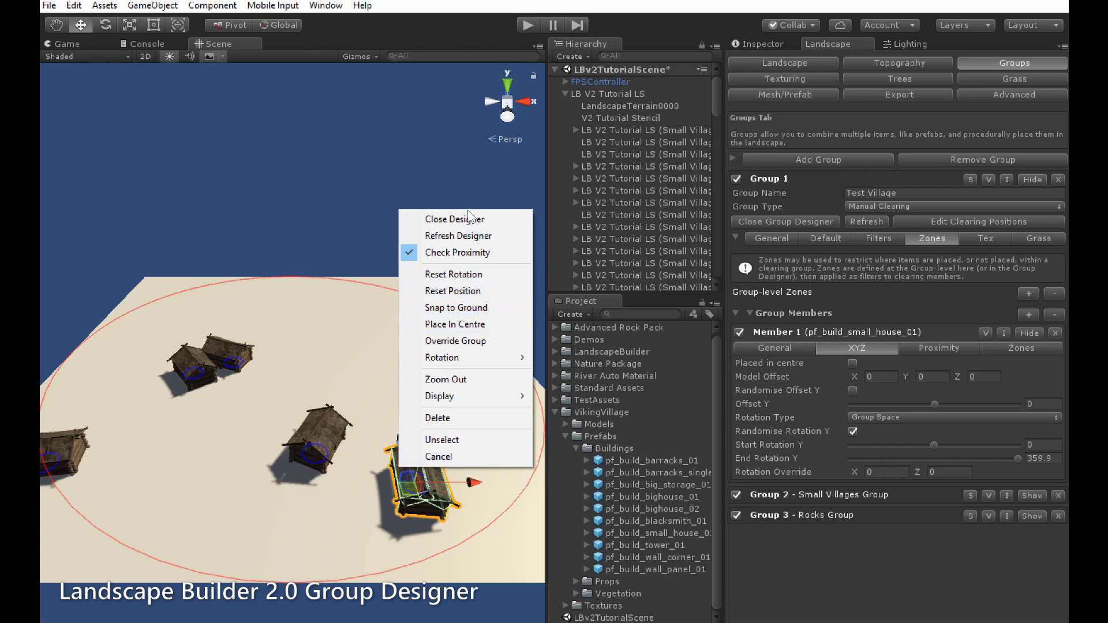
click(465, 235)
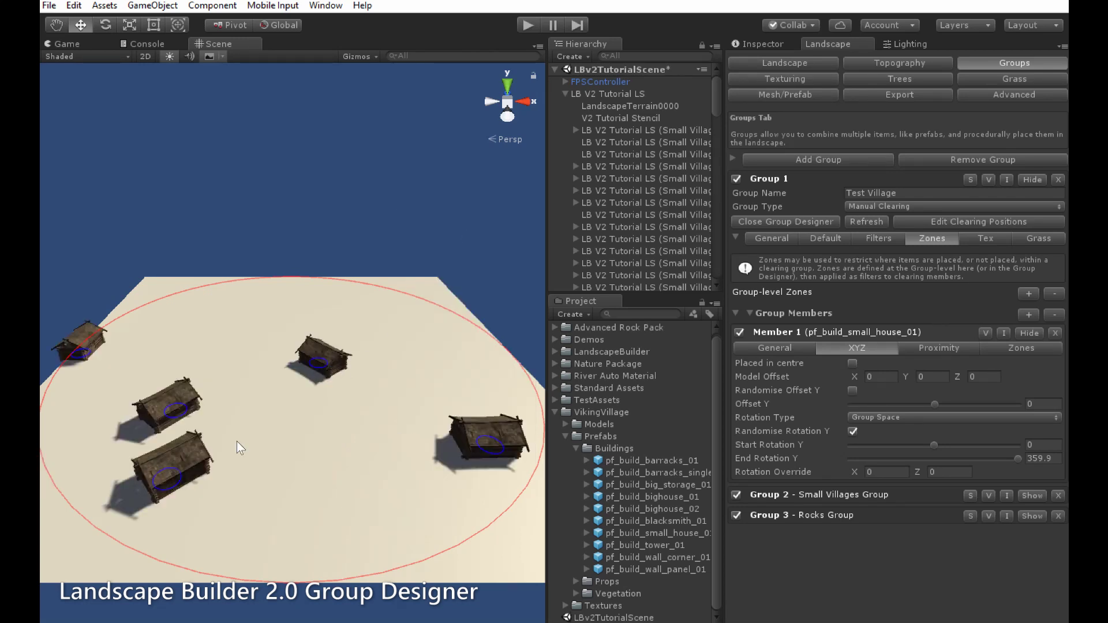
click(868, 222)
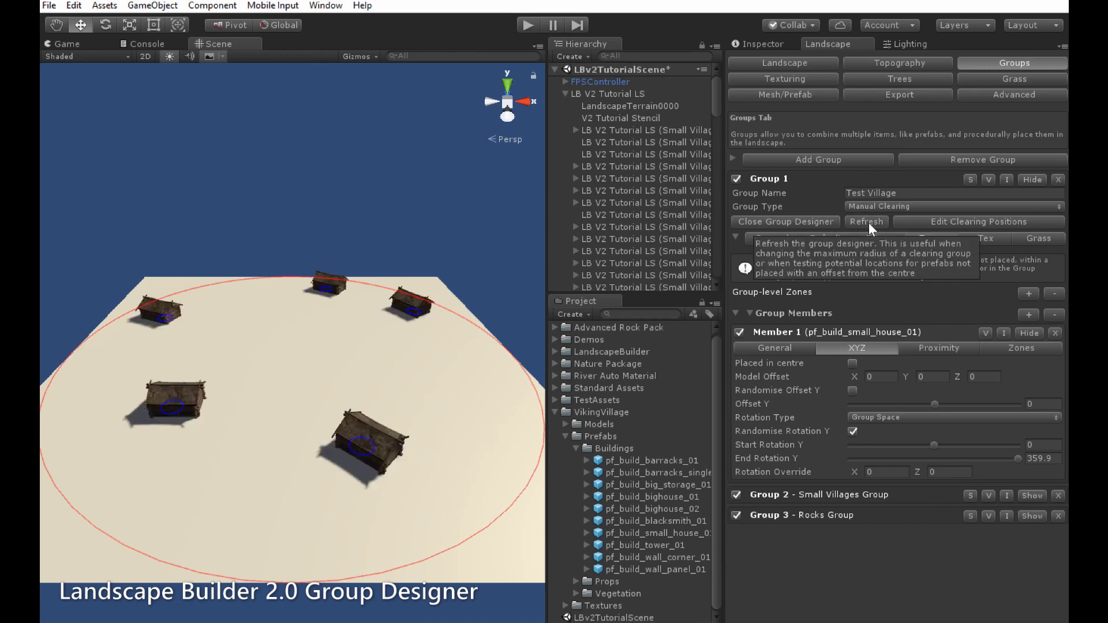
click(868, 223)
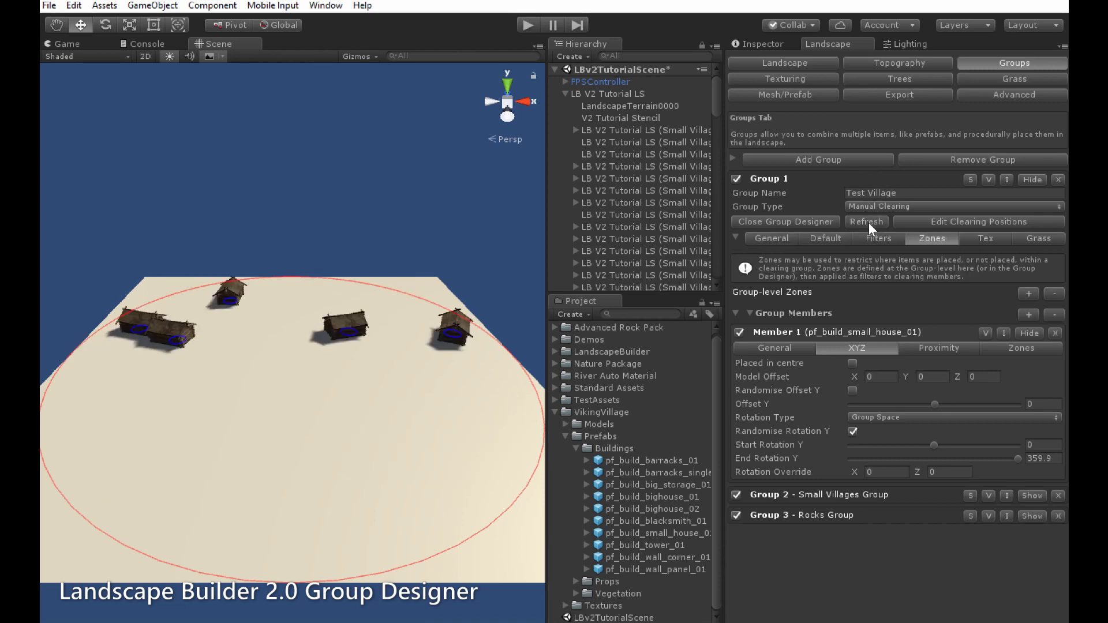
click(868, 222)
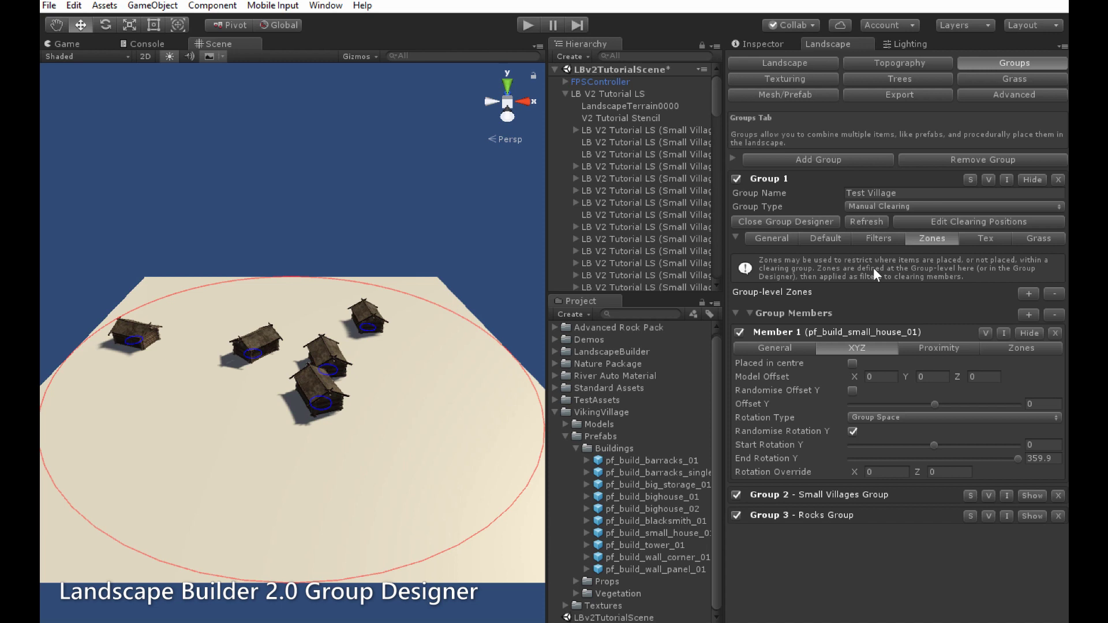
Set the small house member's Proximity Extent to 8.305 and refresh the designer repeatedly to test the spacing.
click(941, 349)
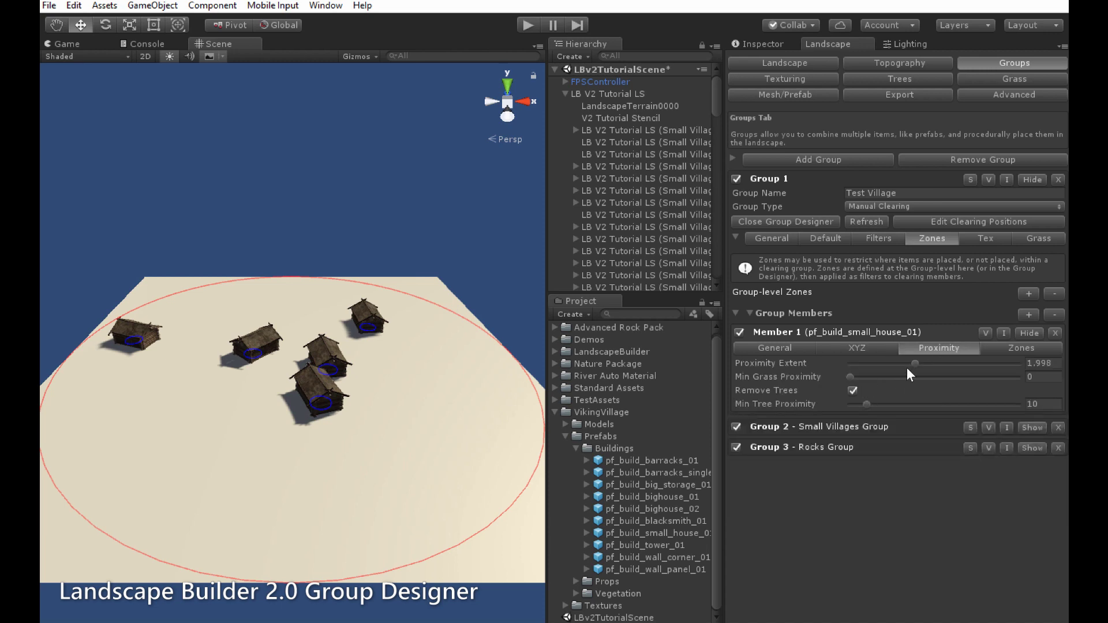
drag(916, 365, 930, 363)
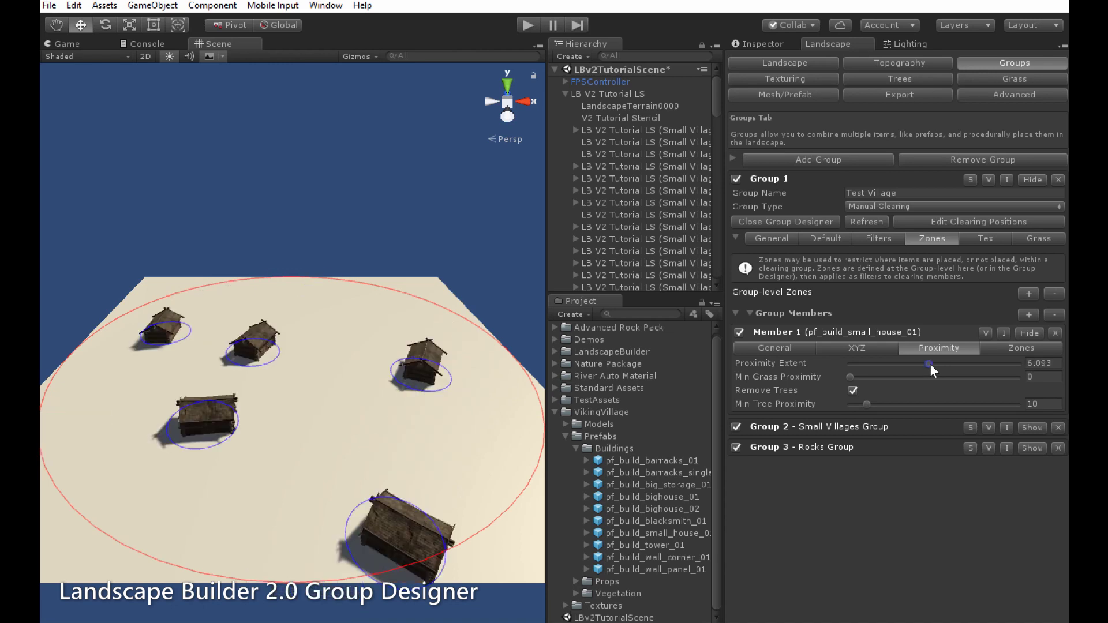
drag(930, 364, 934, 363)
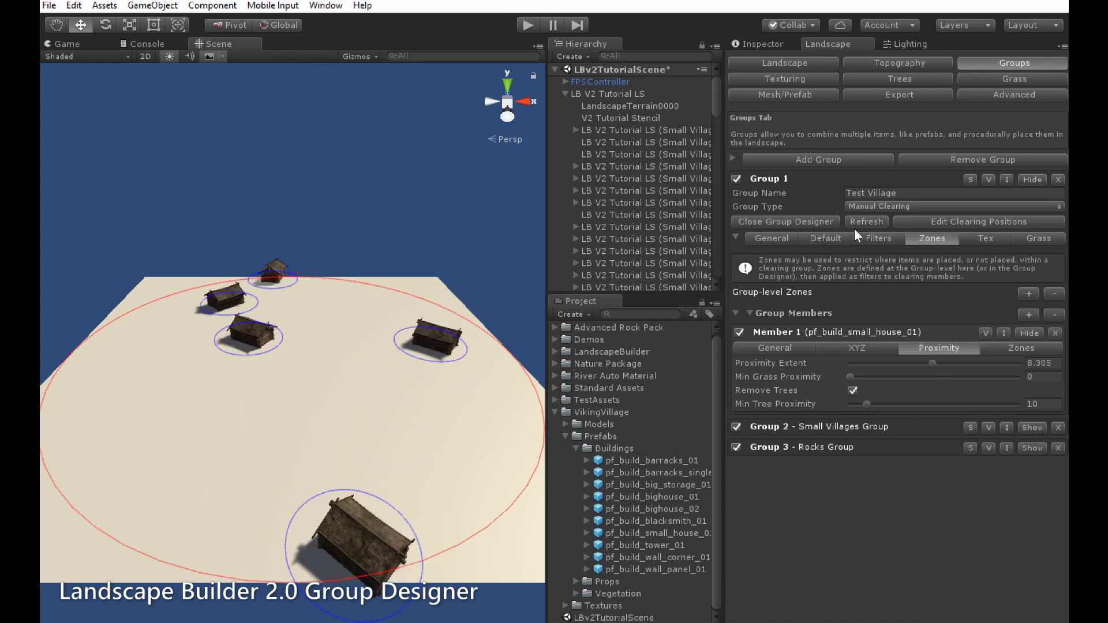
click(879, 221)
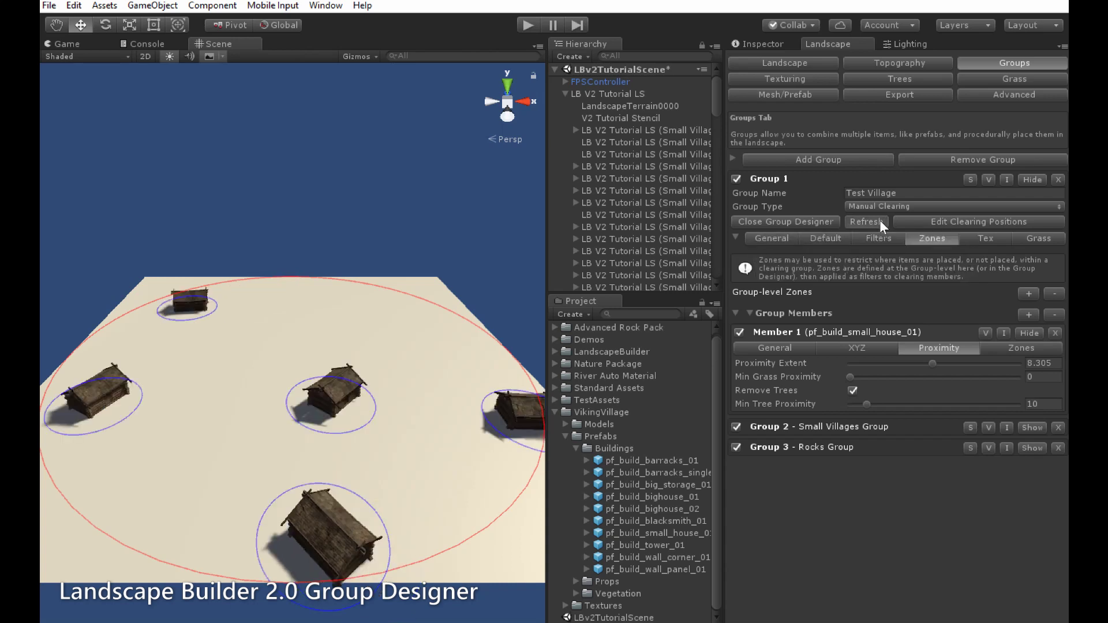
click(878, 222)
click(878, 221)
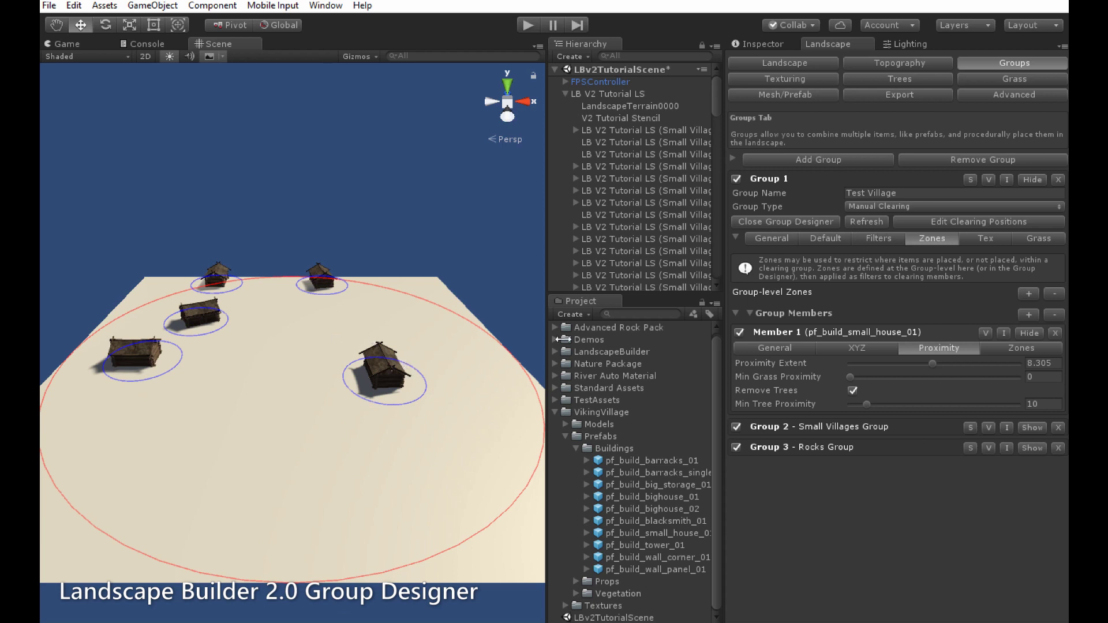
Try Start Rotation Y values of 130 and 195 on the small house member, and reset its rotation.
click(868, 346)
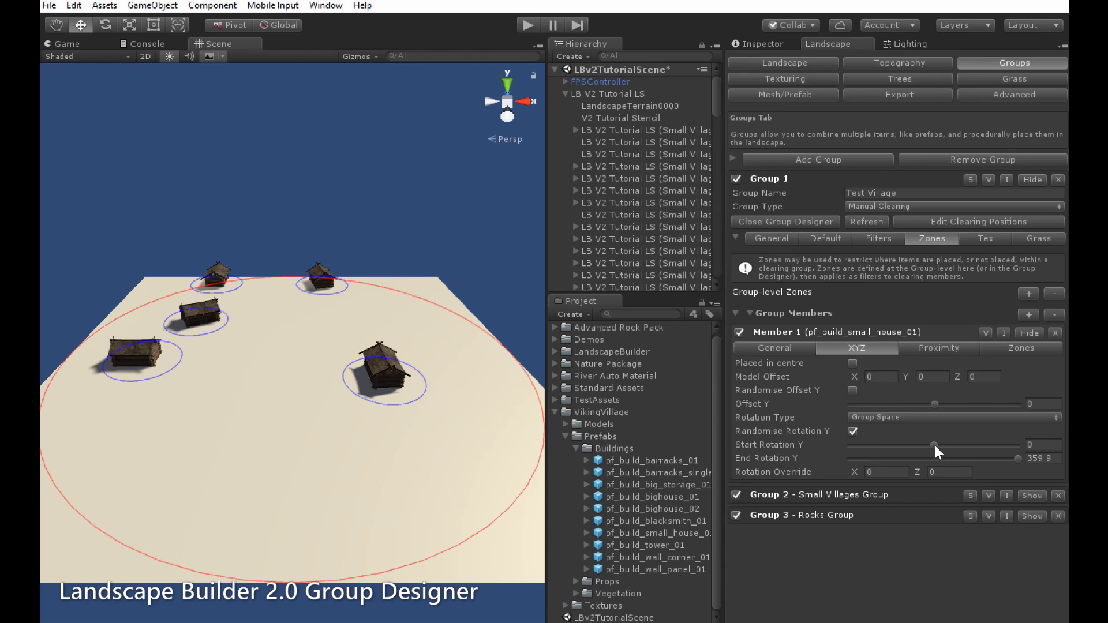
drag(933, 444, 1011, 460)
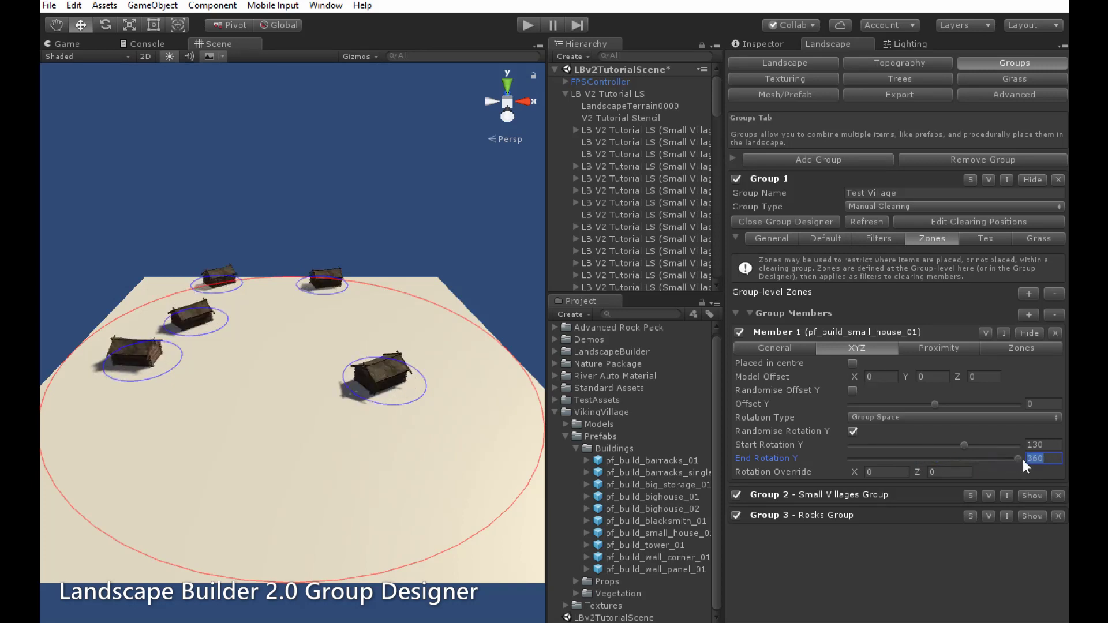
mouse_move(964, 446)
mouse_down()
mouse_move(976, 447)
mouse_move(926, 448)
mouse_move(980, 449)
mouse_up()
click(388, 374)
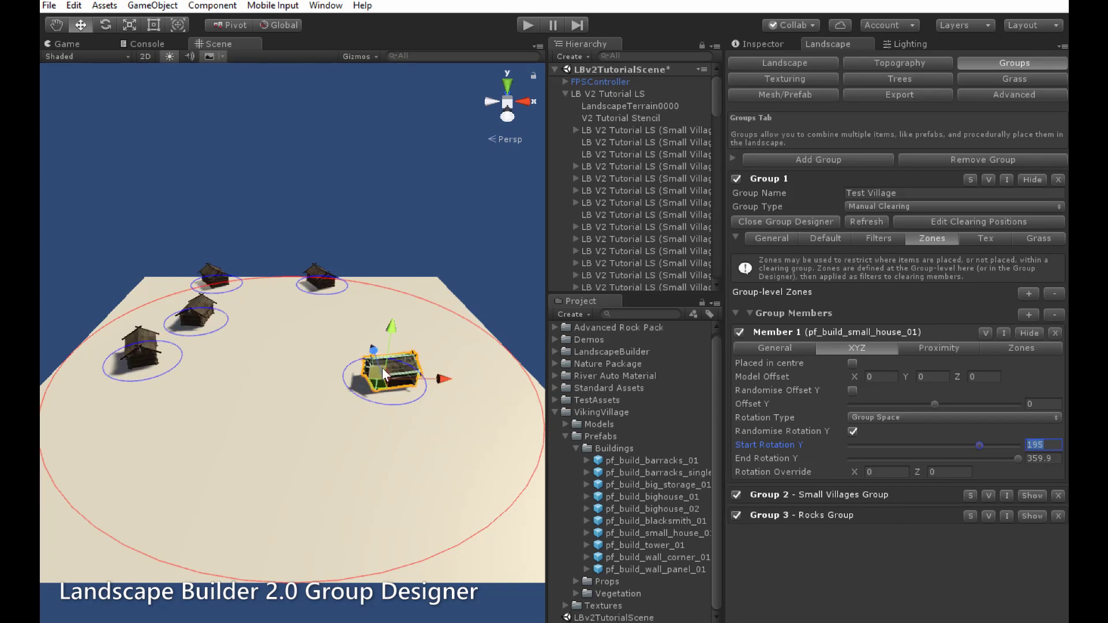
right_click(399, 375)
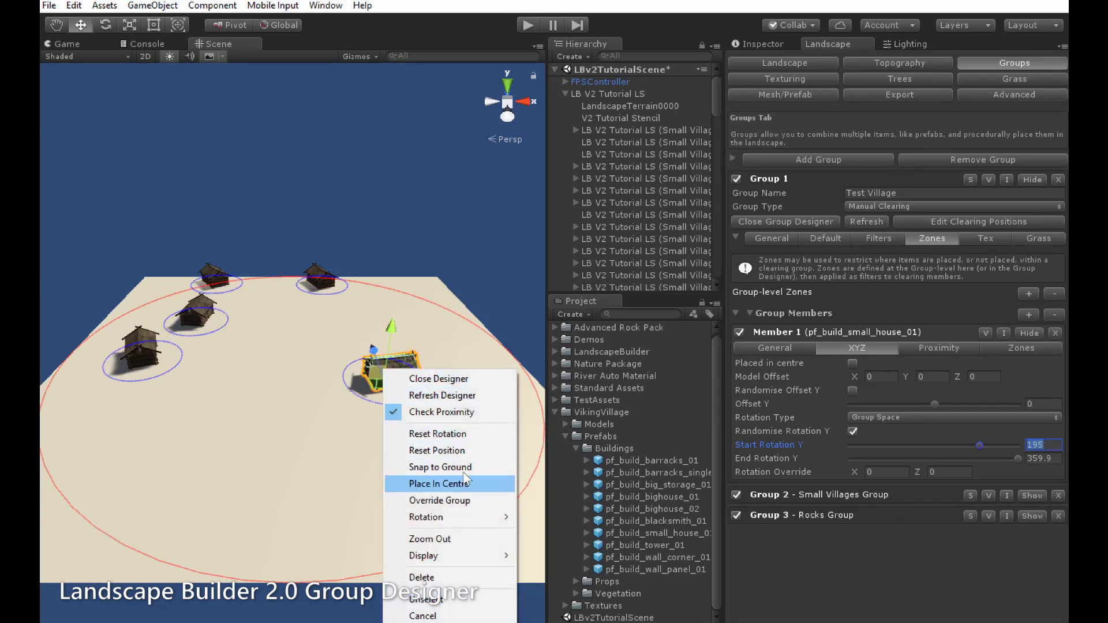
click(473, 433)
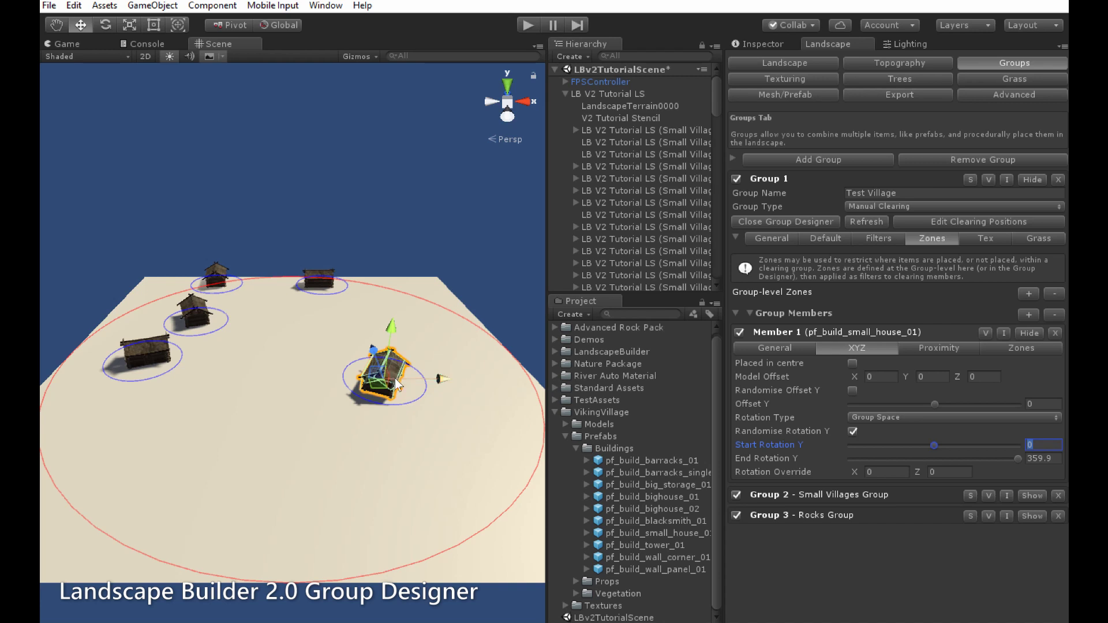
Turn off Randomise Rotation Y for the small house member and inspect the houses up close.
scroll(391, 380, up, 1)
scroll(391, 381, up, 3)
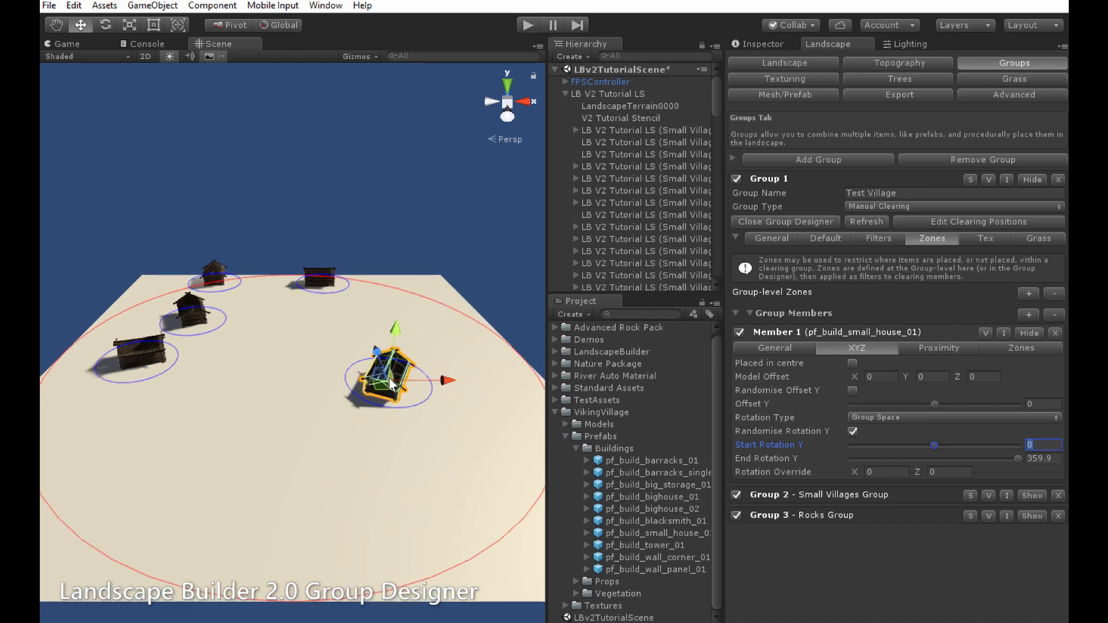
scroll(391, 383, up, 2)
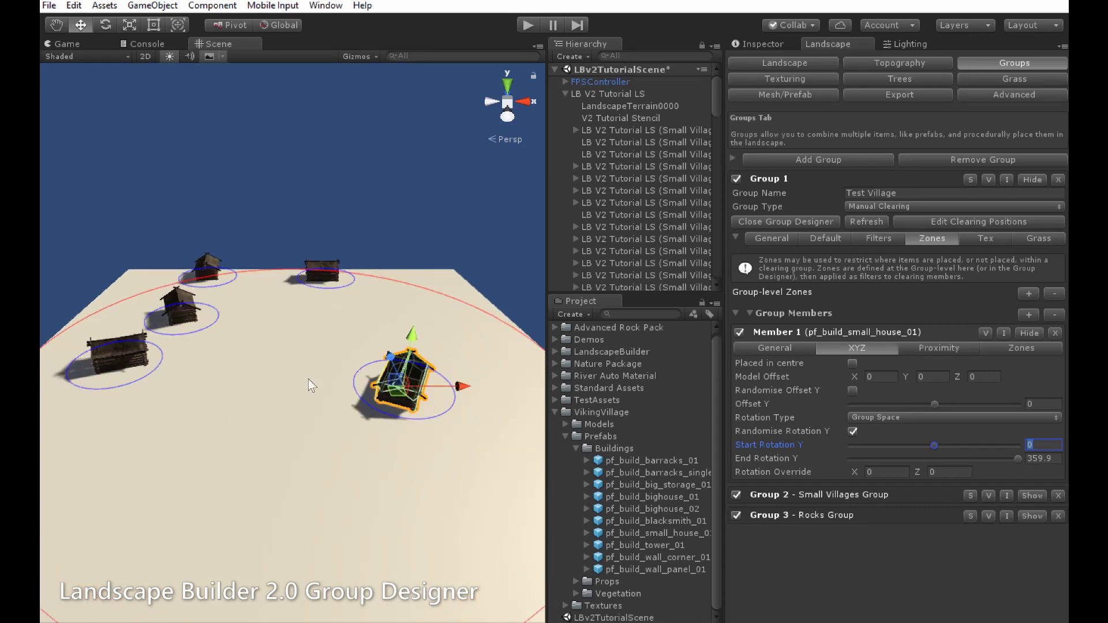
click(853, 431)
right_click(329, 406)
click(328, 406)
alt+drag(324, 408, 337, 383)
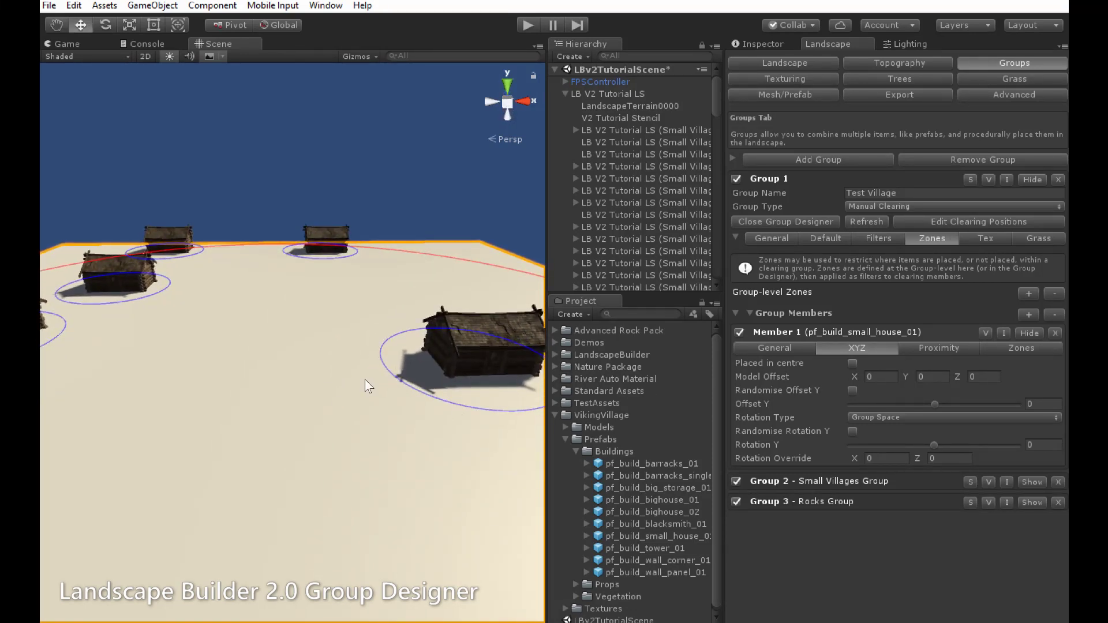
Change the small house member's rotation type to Face 2 Centre.
click(453, 338)
right_click(455, 339)
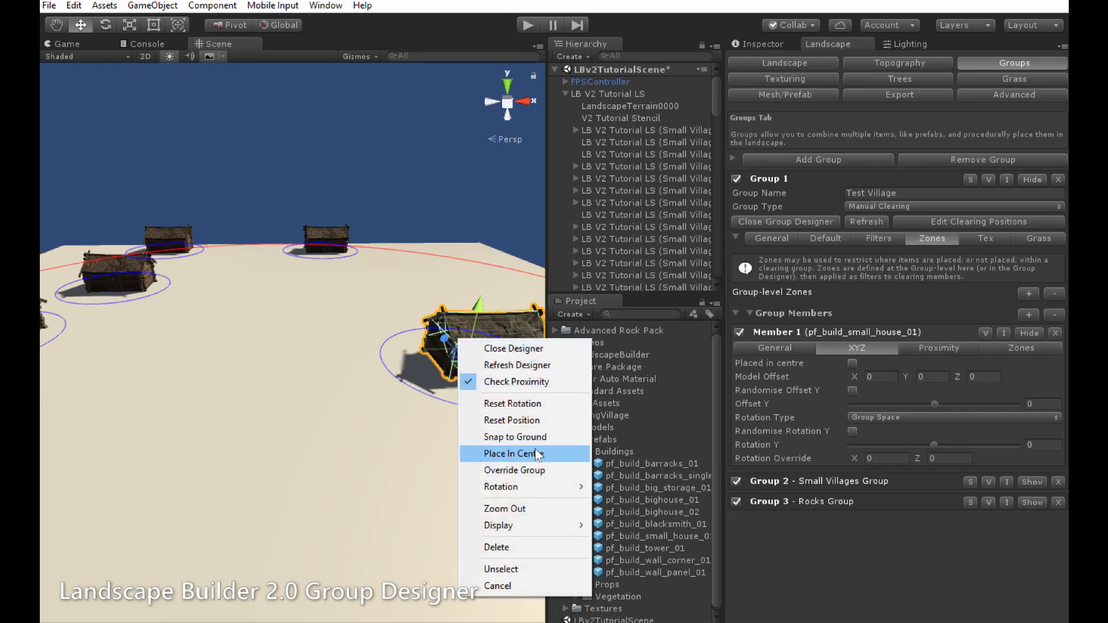
mouse_move(538, 487)
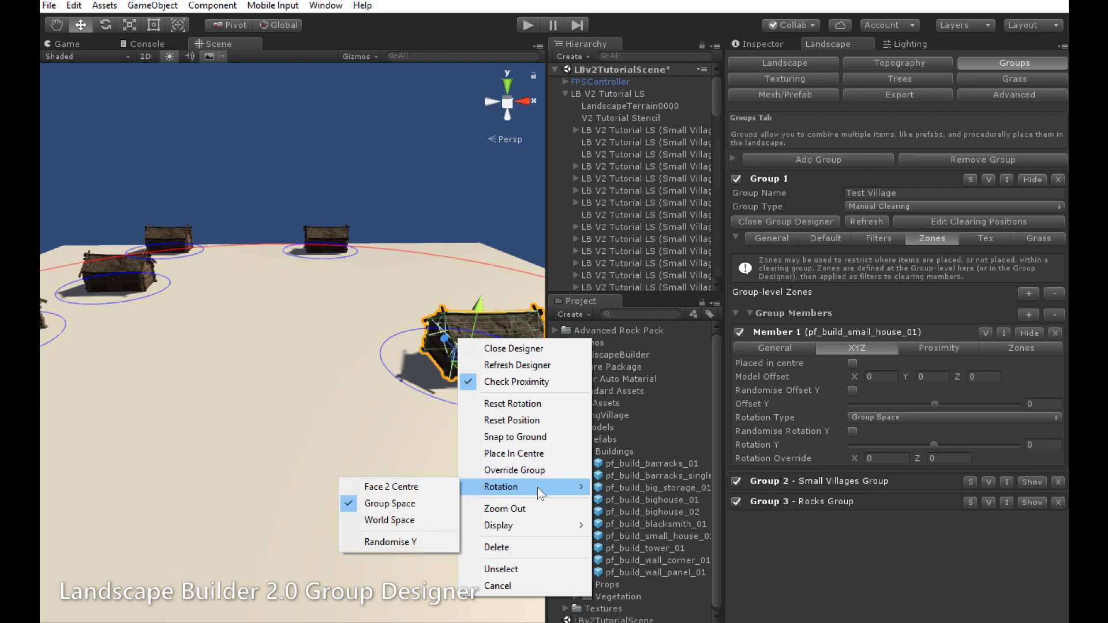
click(416, 488)
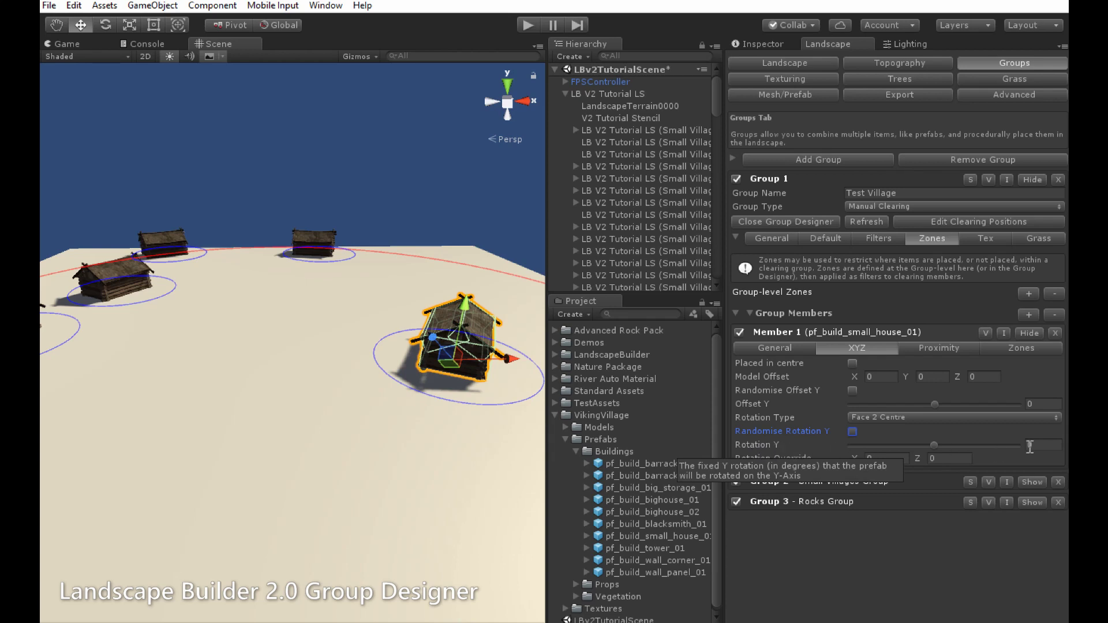
Set the small house member's Rotation Y to 180 and refresh the designer repeatedly to check the houses' facing.
click(1058, 445)
text(180)
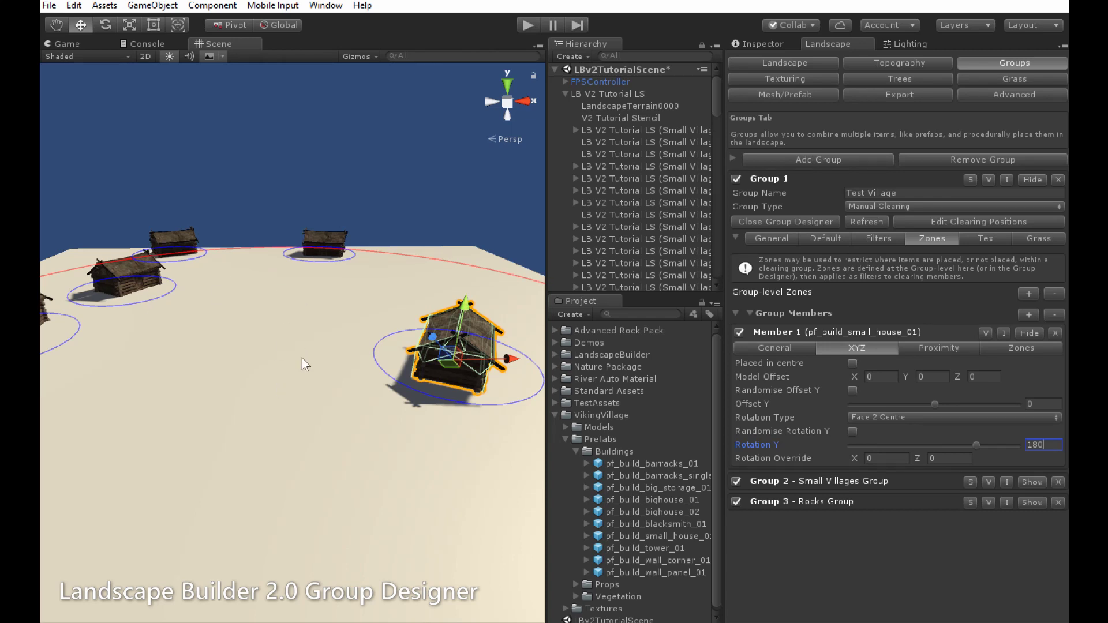
click(308, 389)
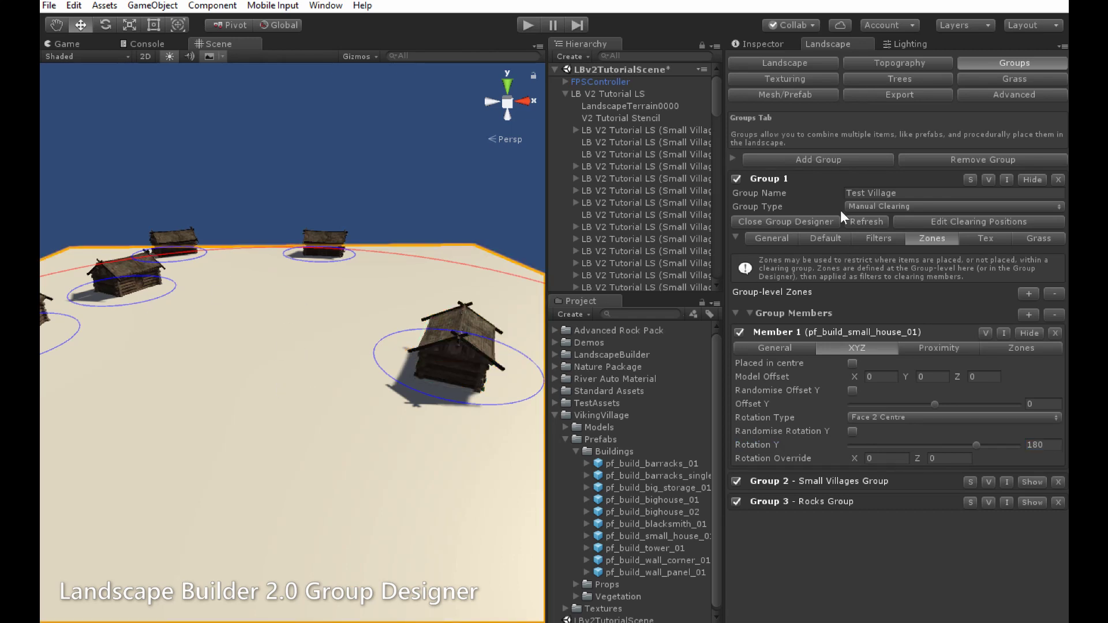
click(864, 221)
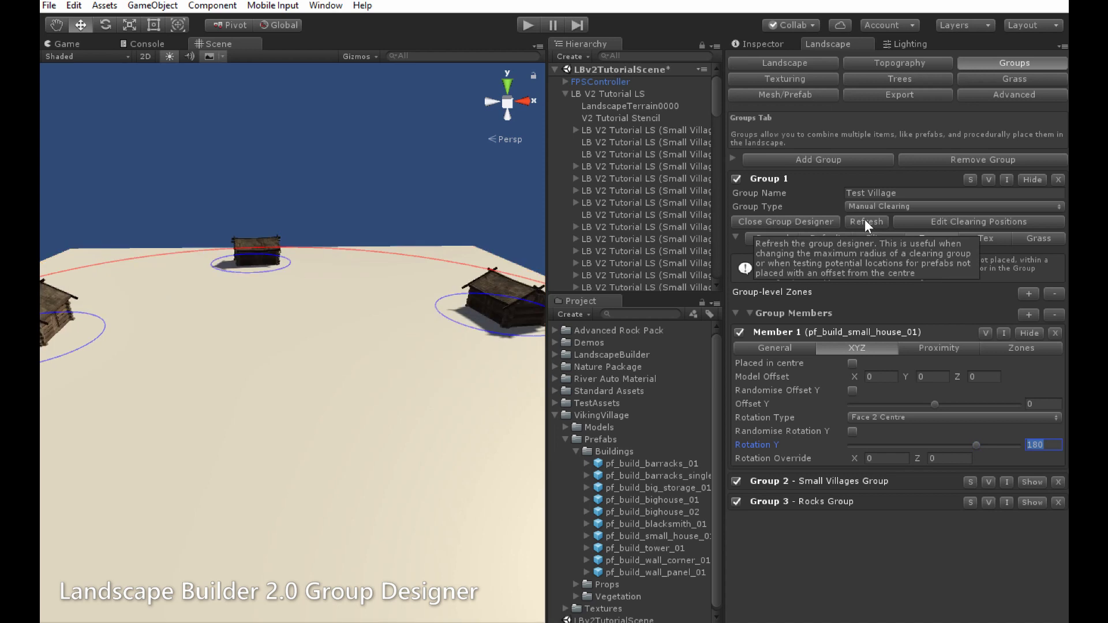
click(864, 221)
scroll(275, 404, down, 3)
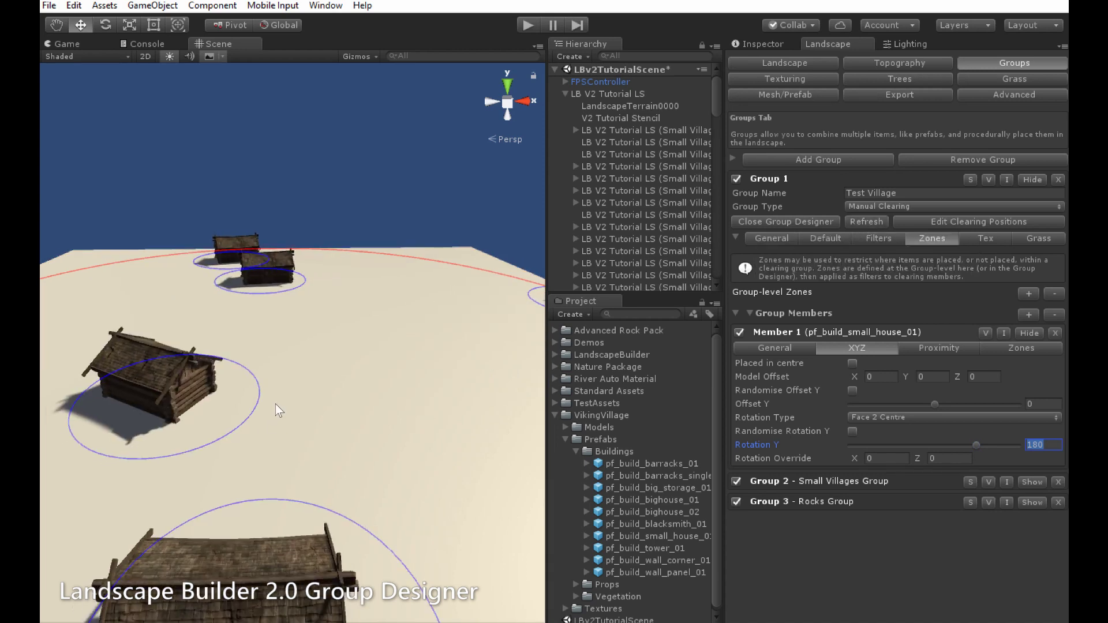
click(852, 221)
click(852, 220)
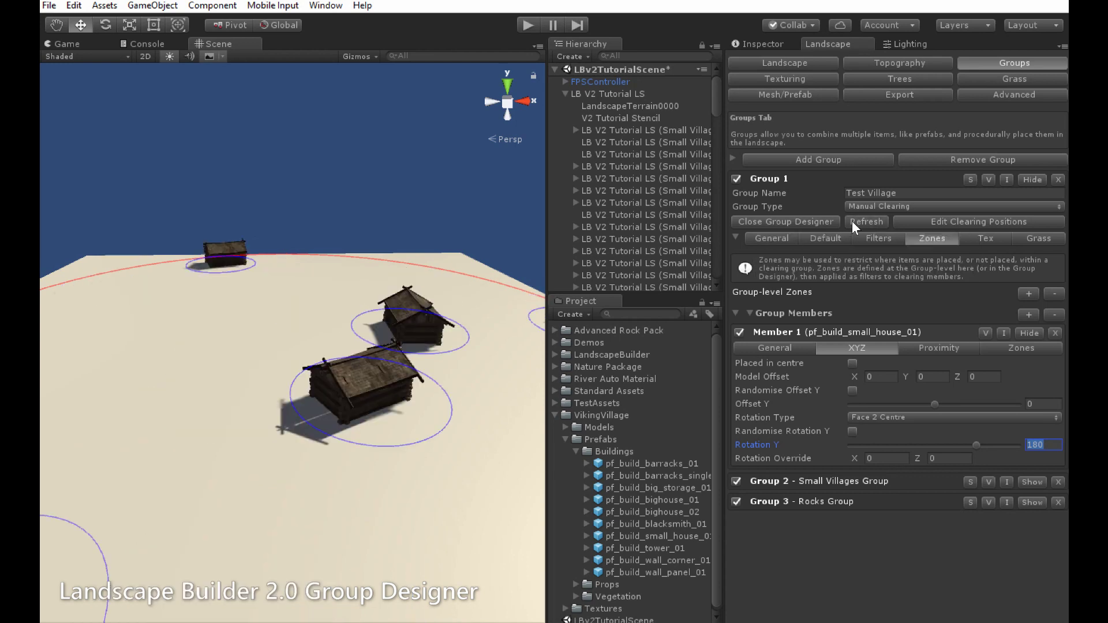
click(852, 220)
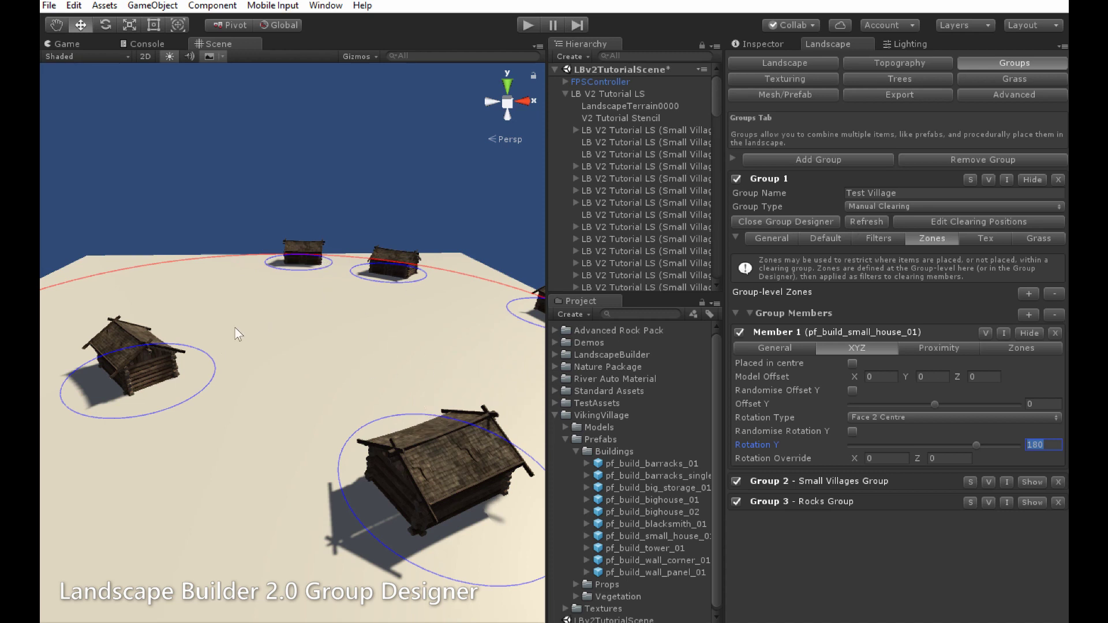
Enable Randomise Rotation Y for the small house member with Start Rotation Y 170 and End Rotation Y 190.
click(853, 431)
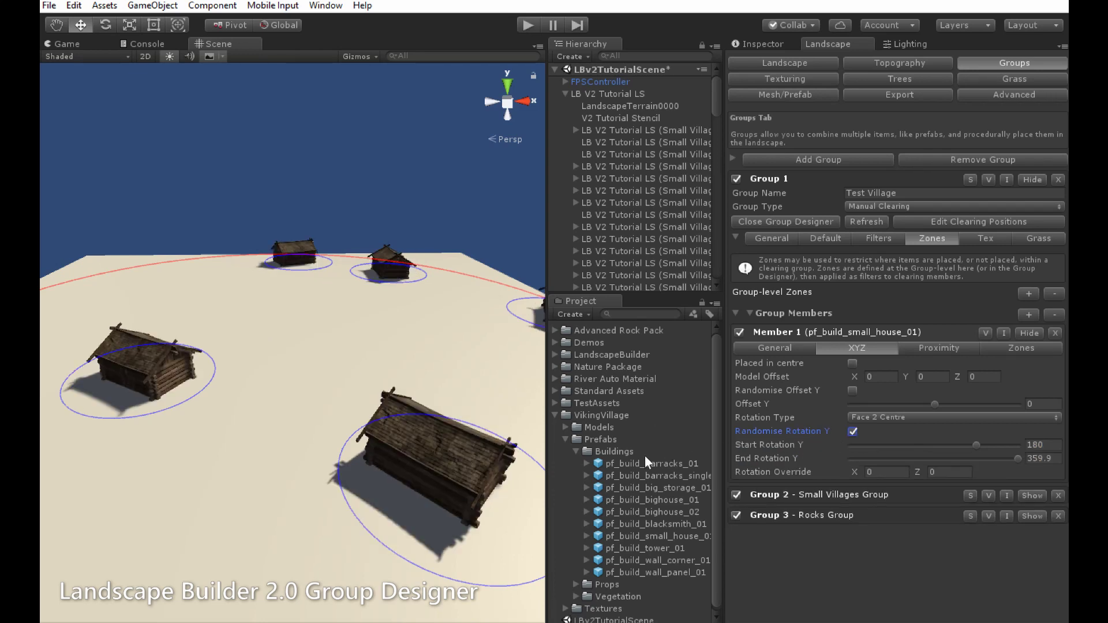
click(1052, 446)
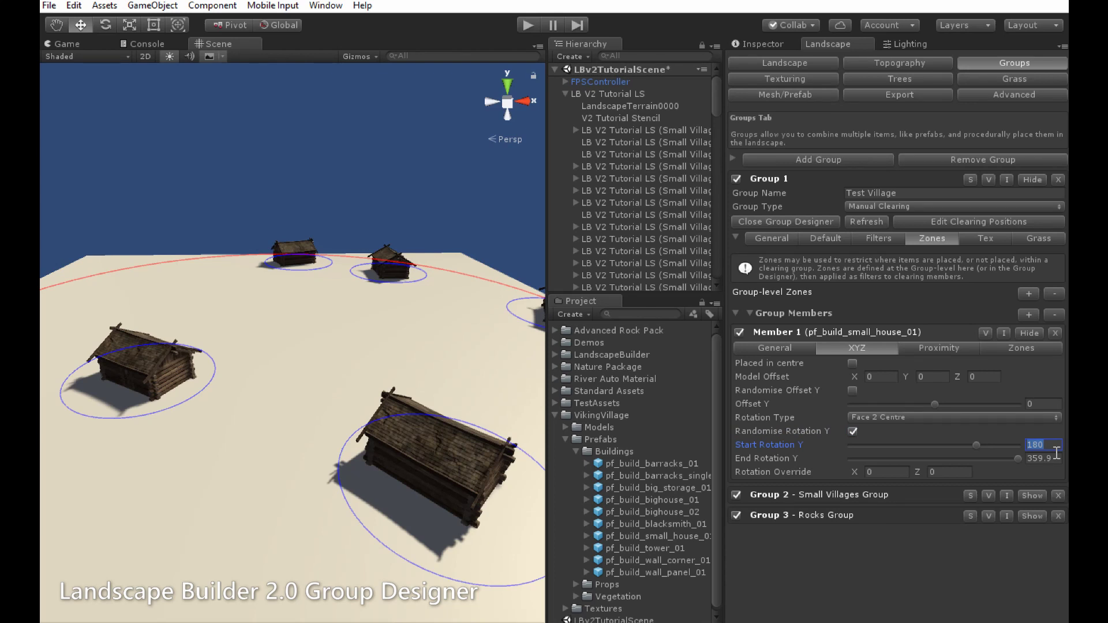
text(170)
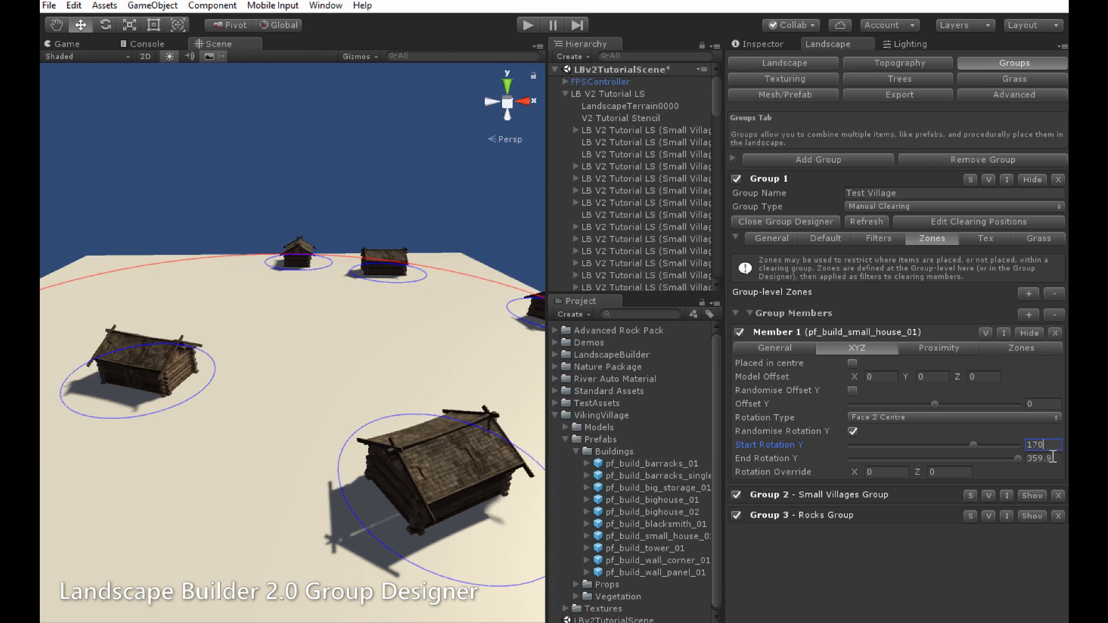
click(1053, 457)
text(190)
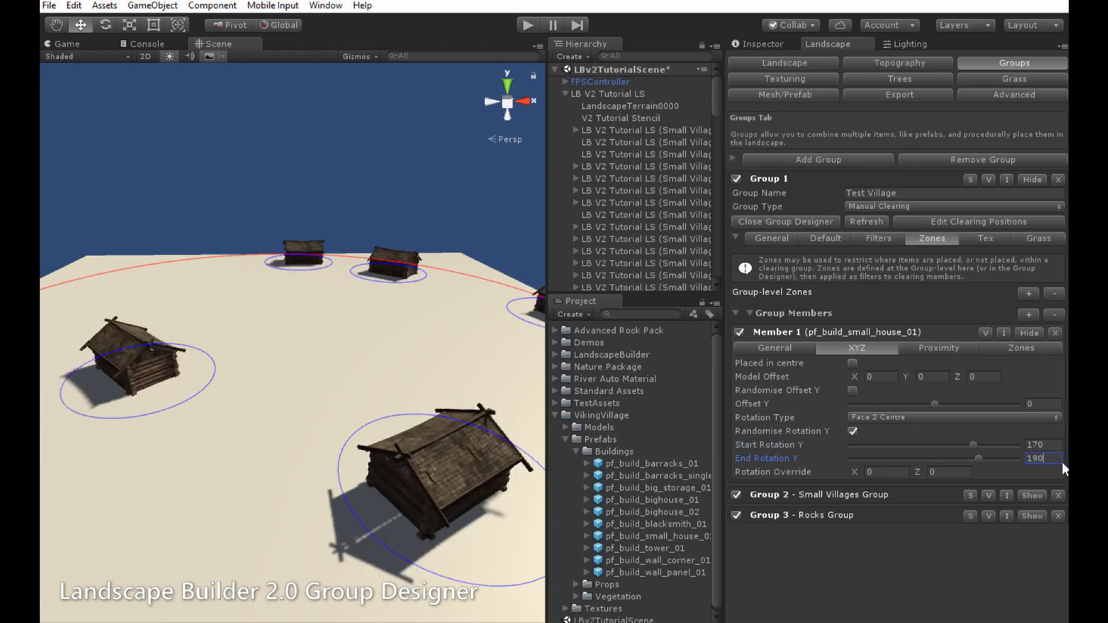